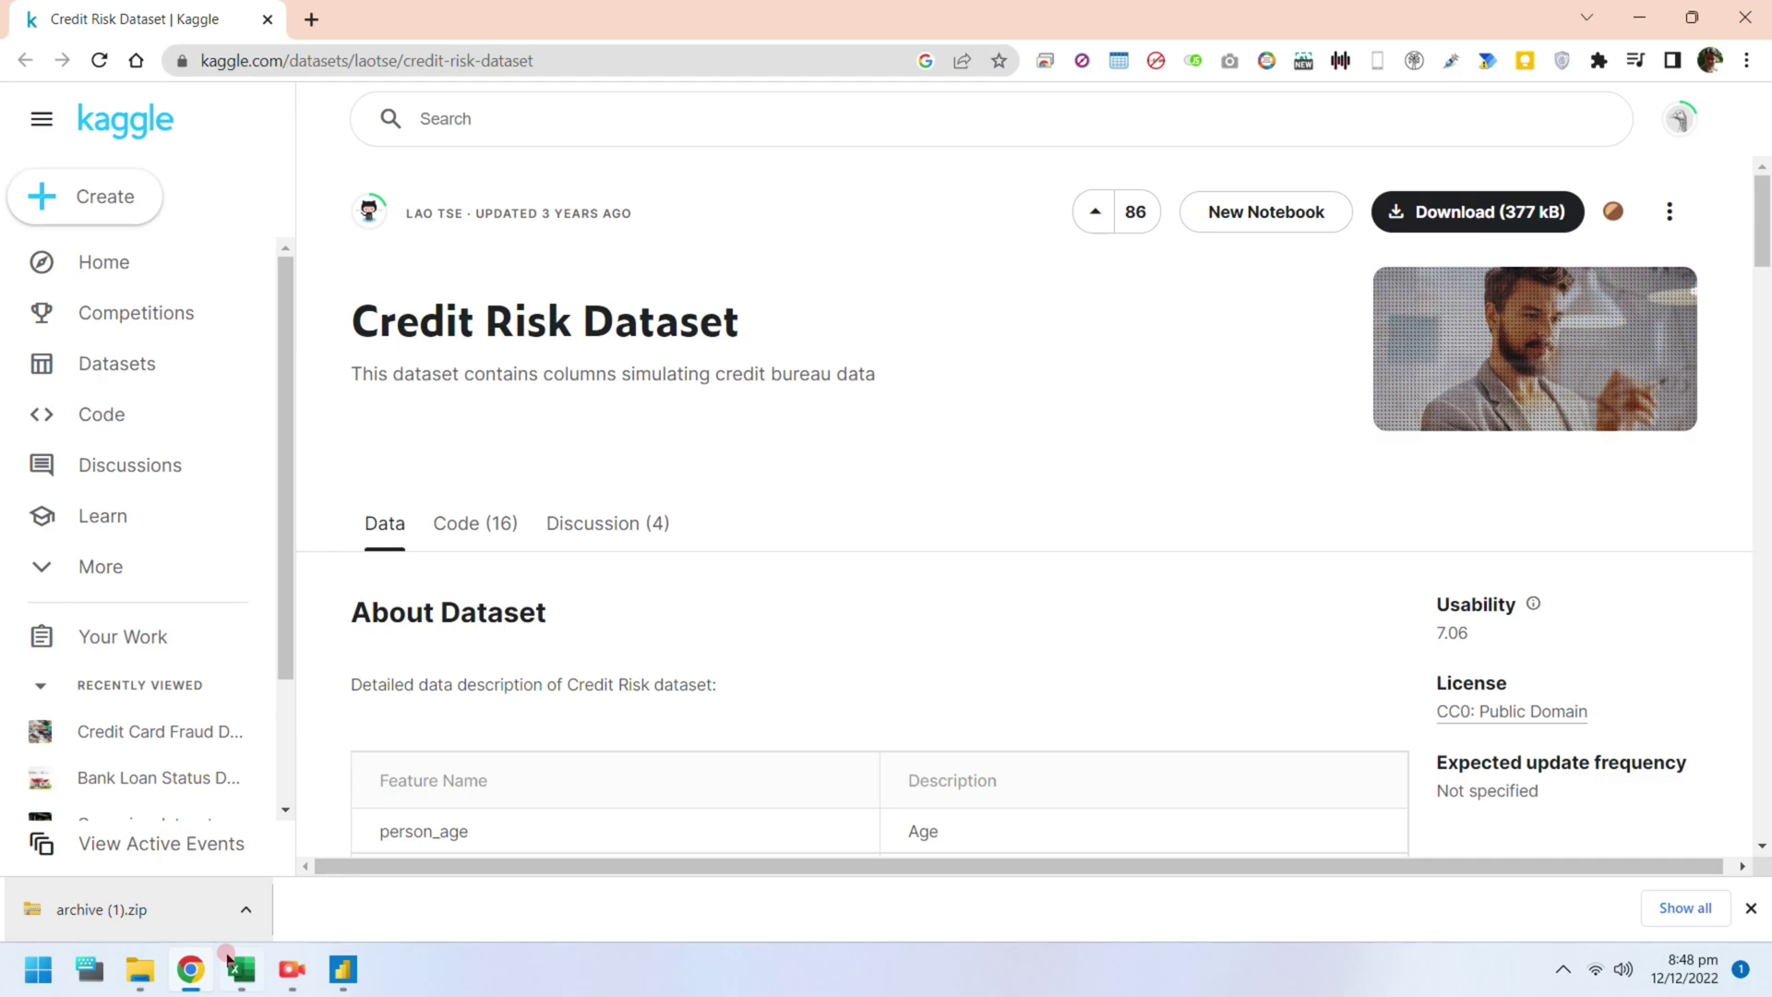
# Bring the credit_risk_dataset workbook to the front and show its feature-description sheet
pyautogui.click(238, 968)
pyautogui.click(165, 898)
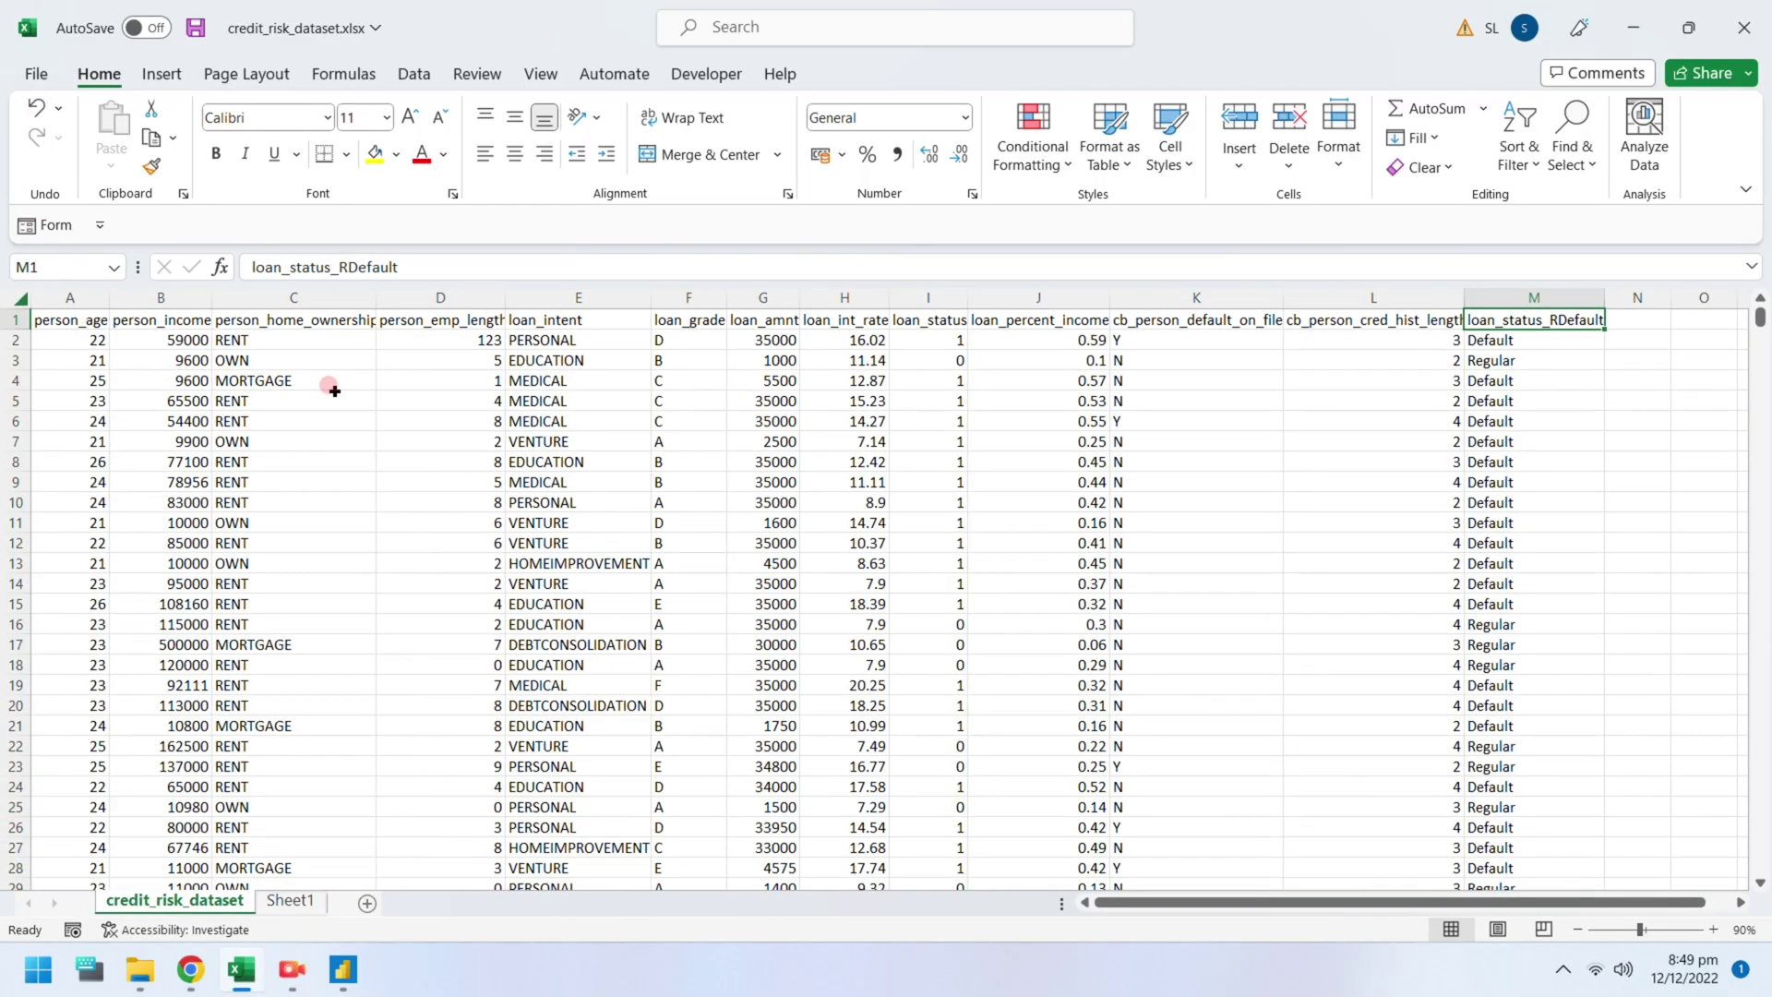
# Trim column M's header so it reads loan_status_RD
pyautogui.click(1487, 296)
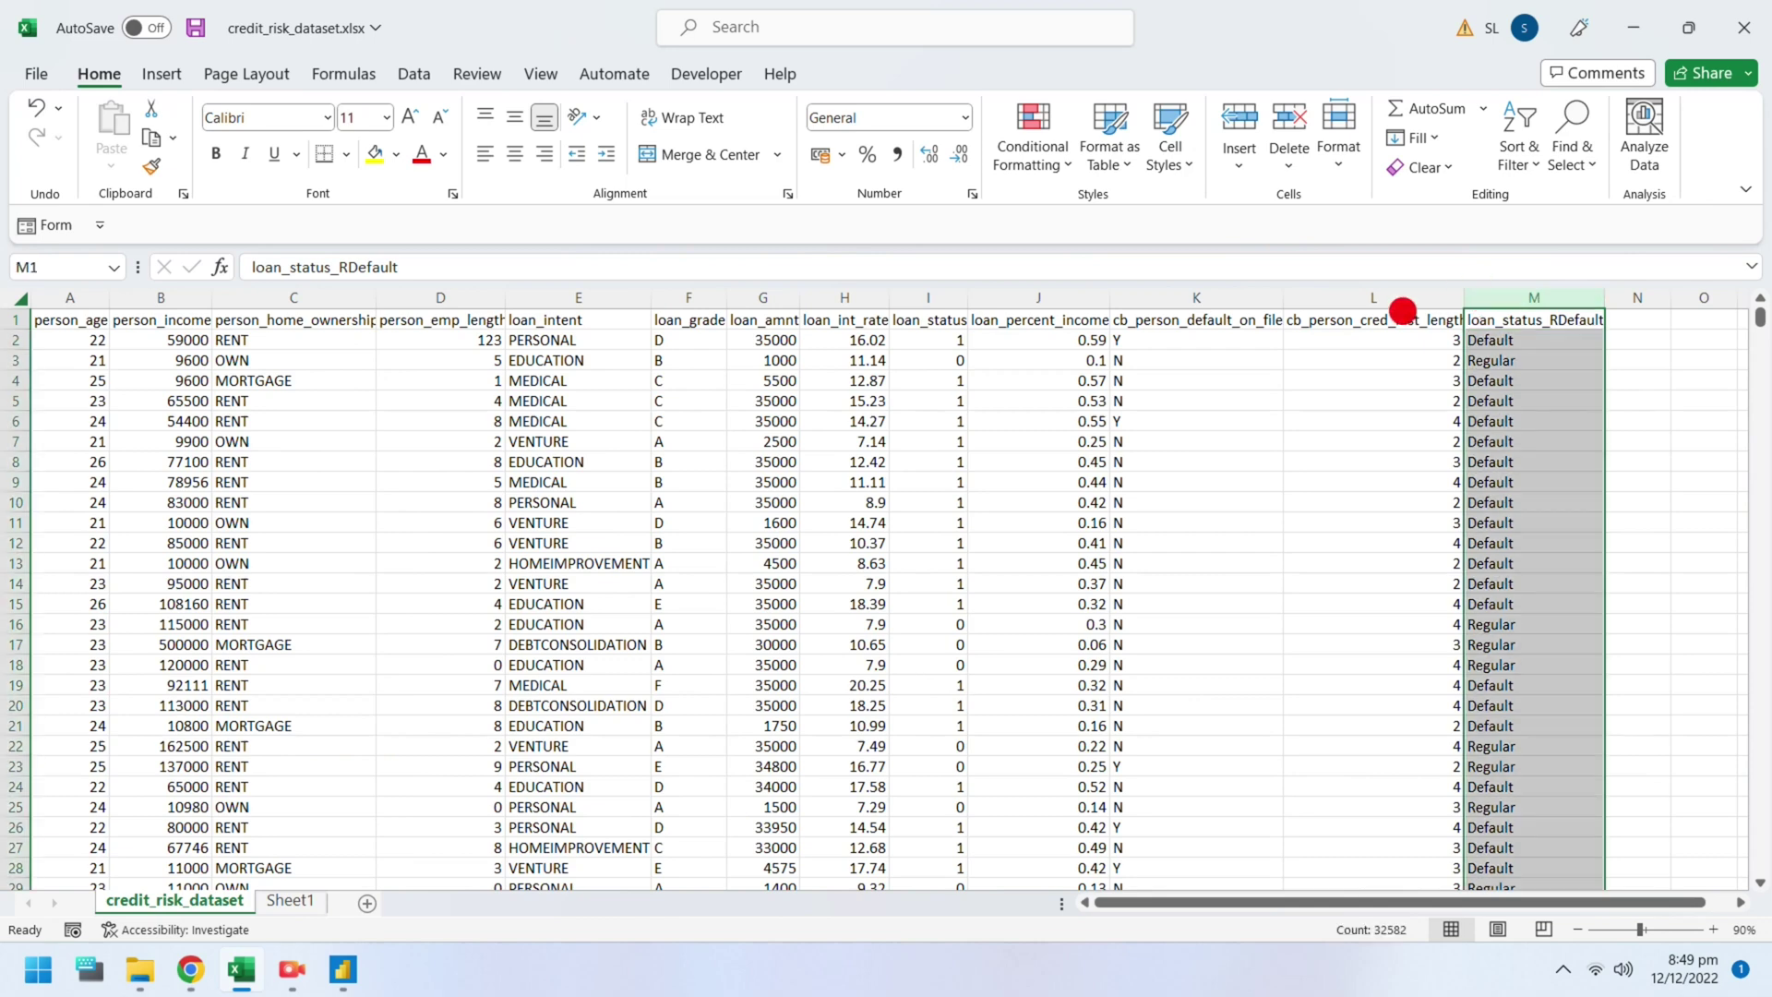
pyautogui.keyDown('ctrl'); pyautogui.click(1043, 297); pyautogui.keyUp('ctrl')
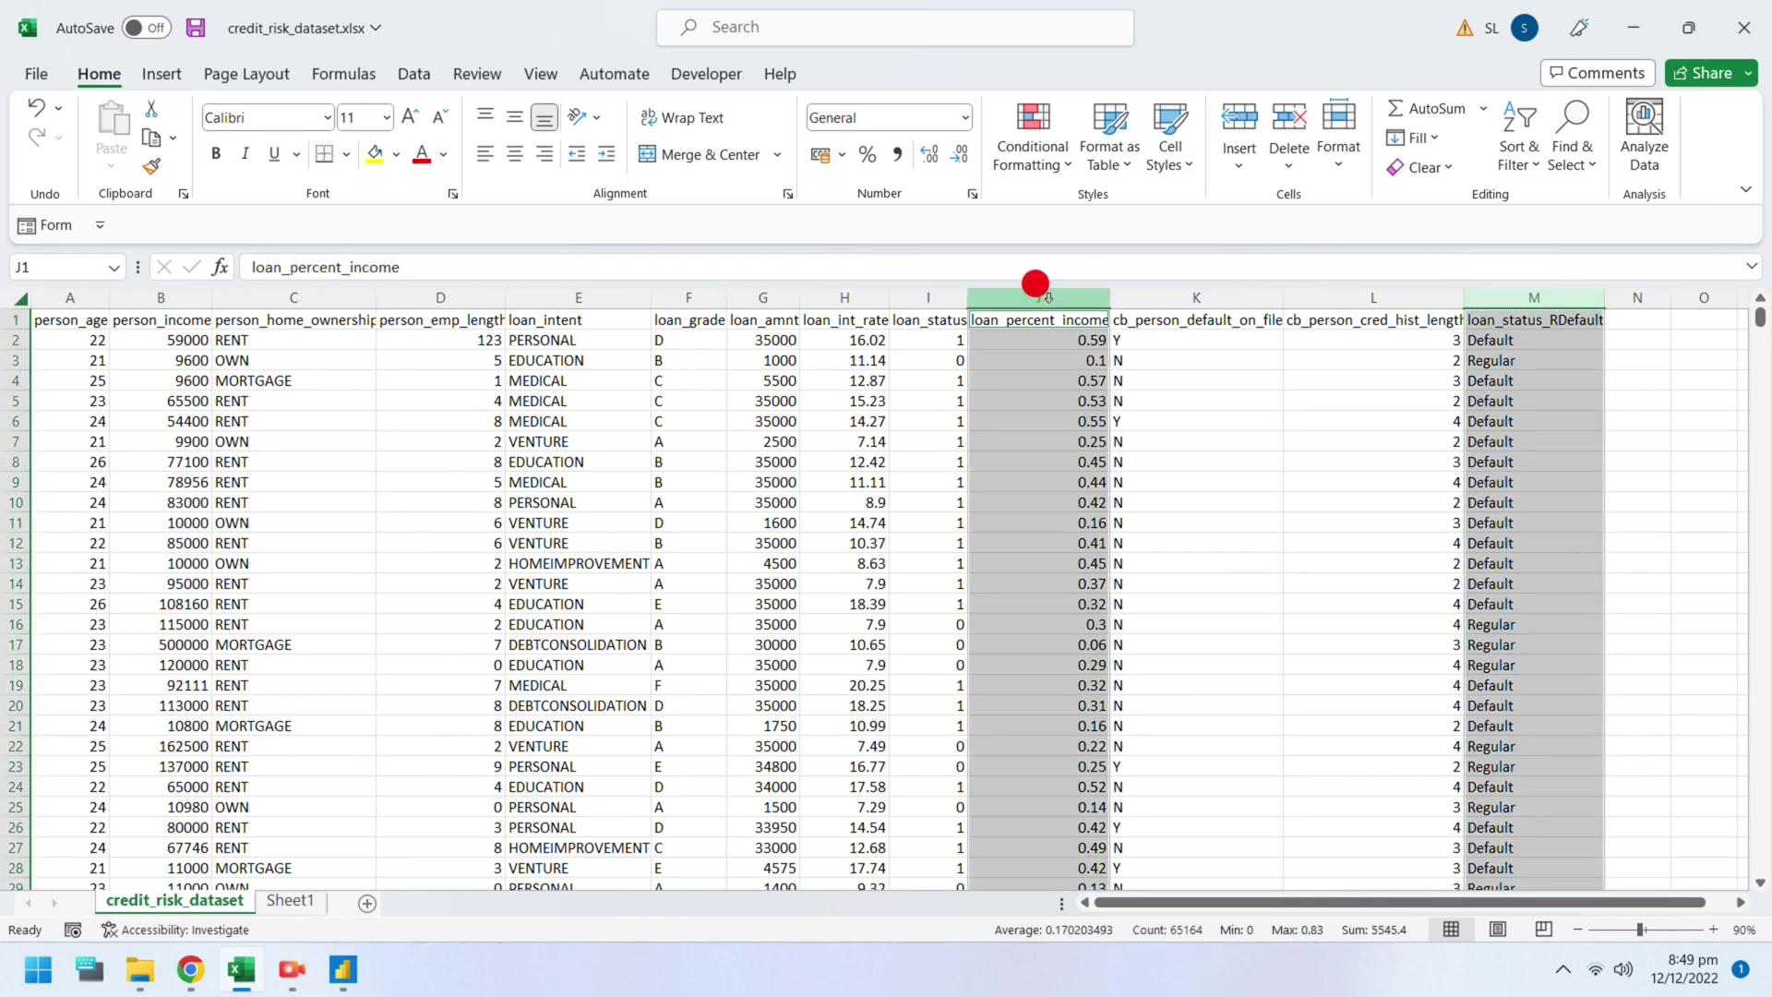
pyautogui.click(1557, 323)
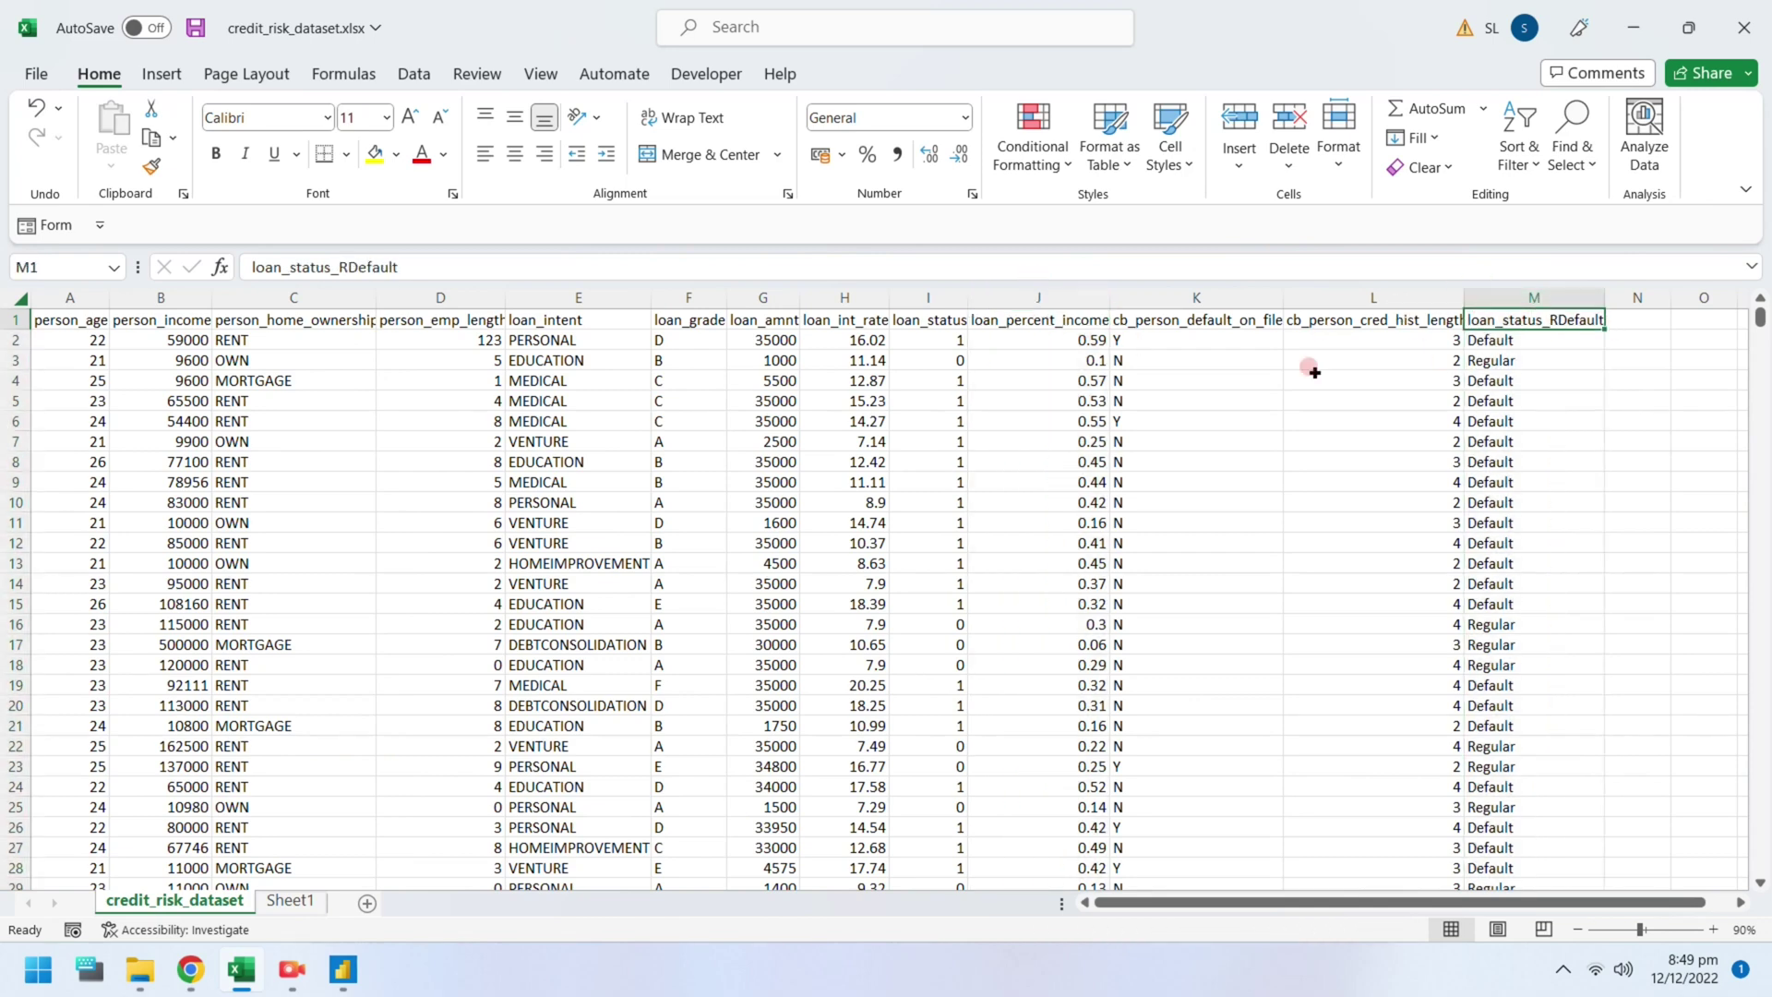
pyautogui.moveTo(359, 267); pyautogui.dragTo(501, 269)
pyautogui.press('BackSpace')
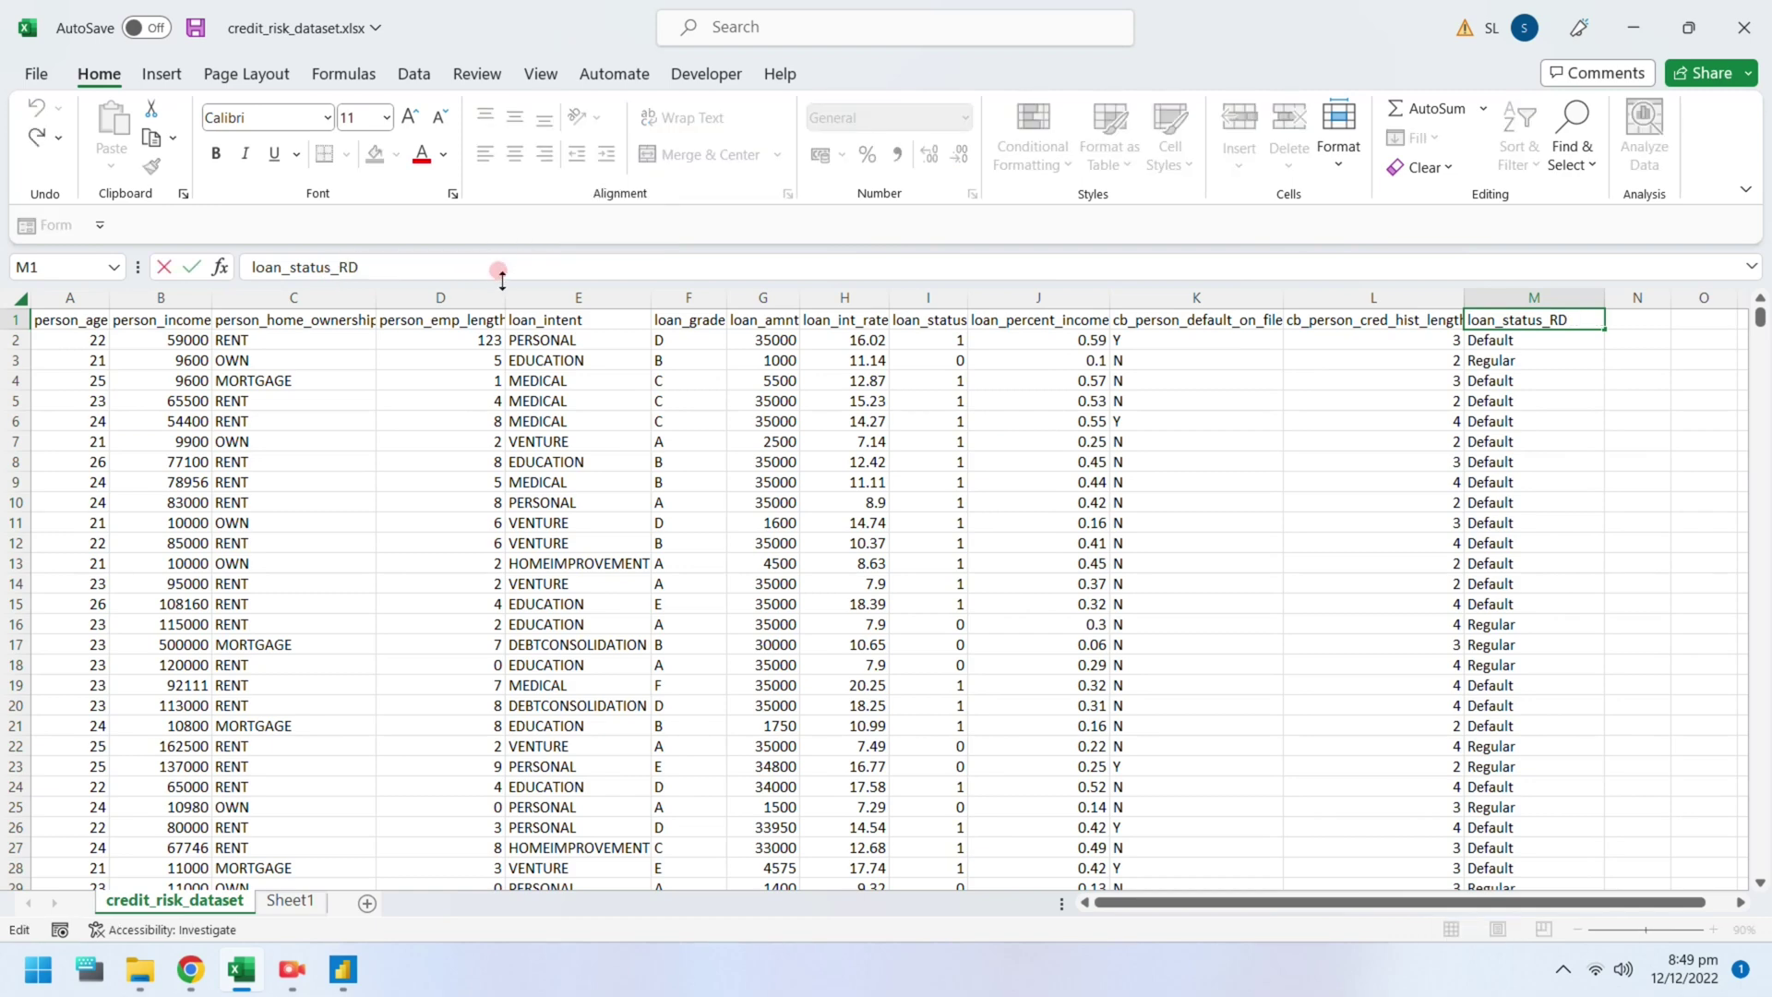
pyautogui.press('Return')
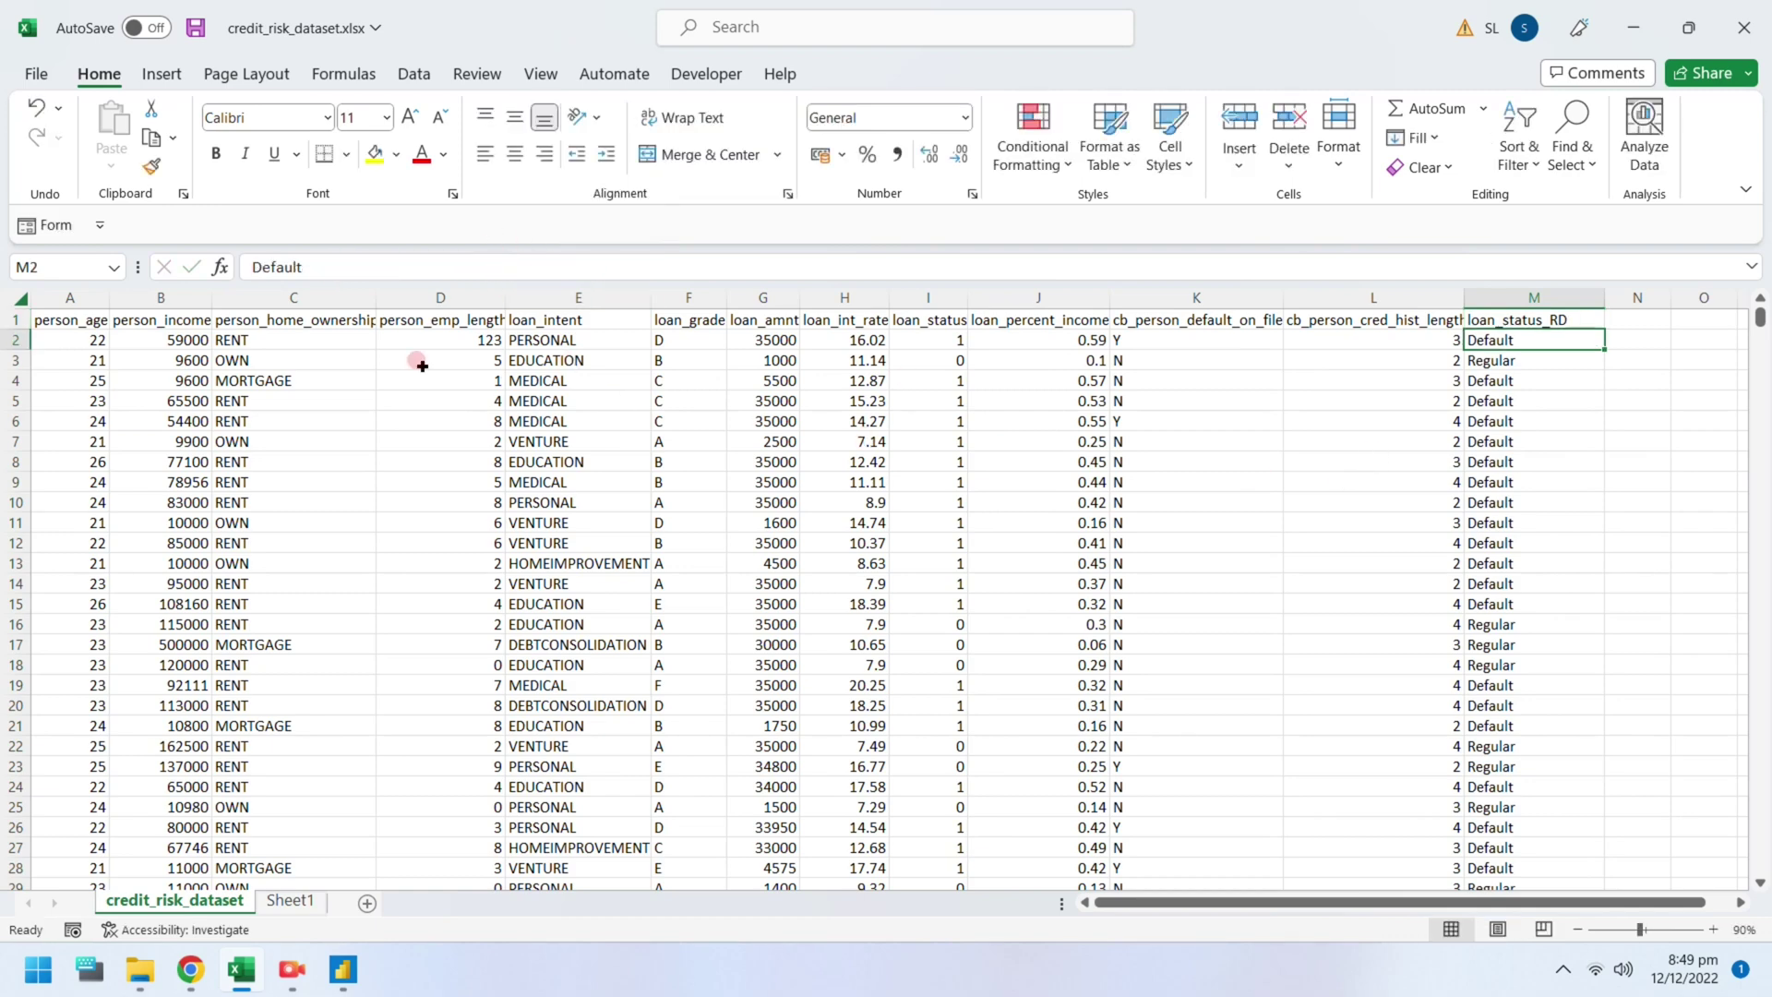
# Save the workbook and select the column I–M values in rows 2 and 3
pyautogui.click(194, 25)
pyautogui.moveTo(939, 347); pyautogui.dragTo(1532, 341)
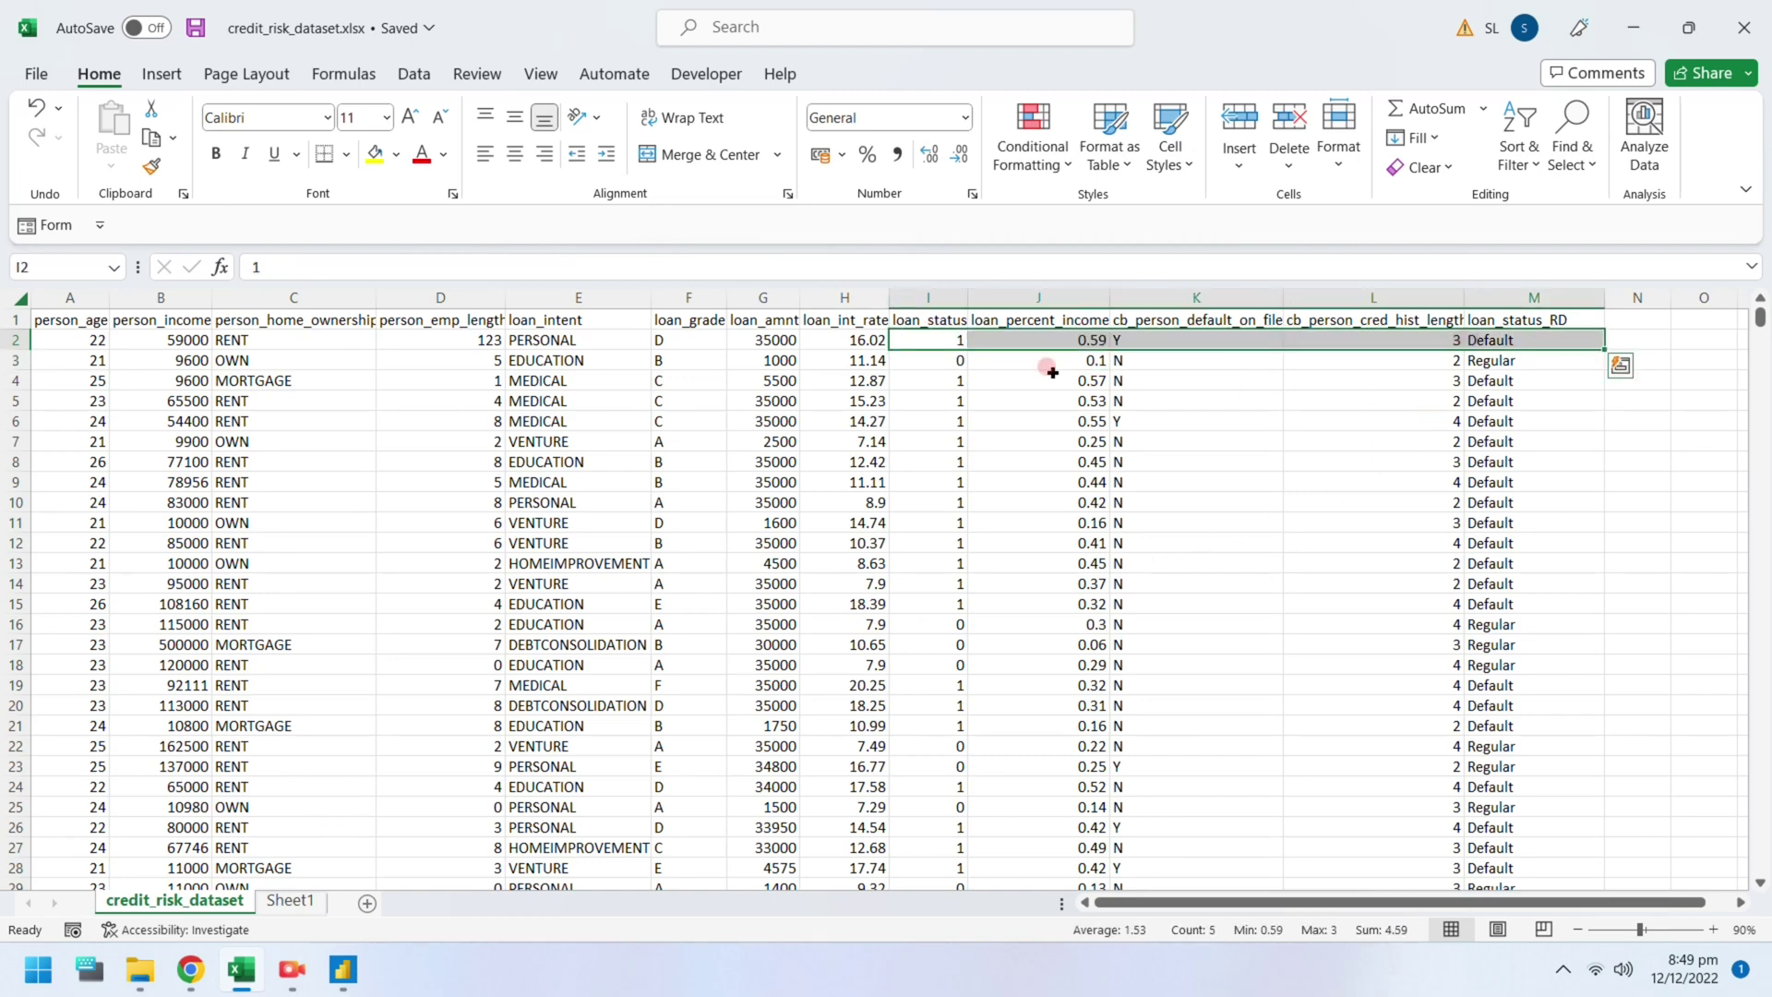
pyautogui.moveTo(958, 360); pyautogui.dragTo(1532, 362)
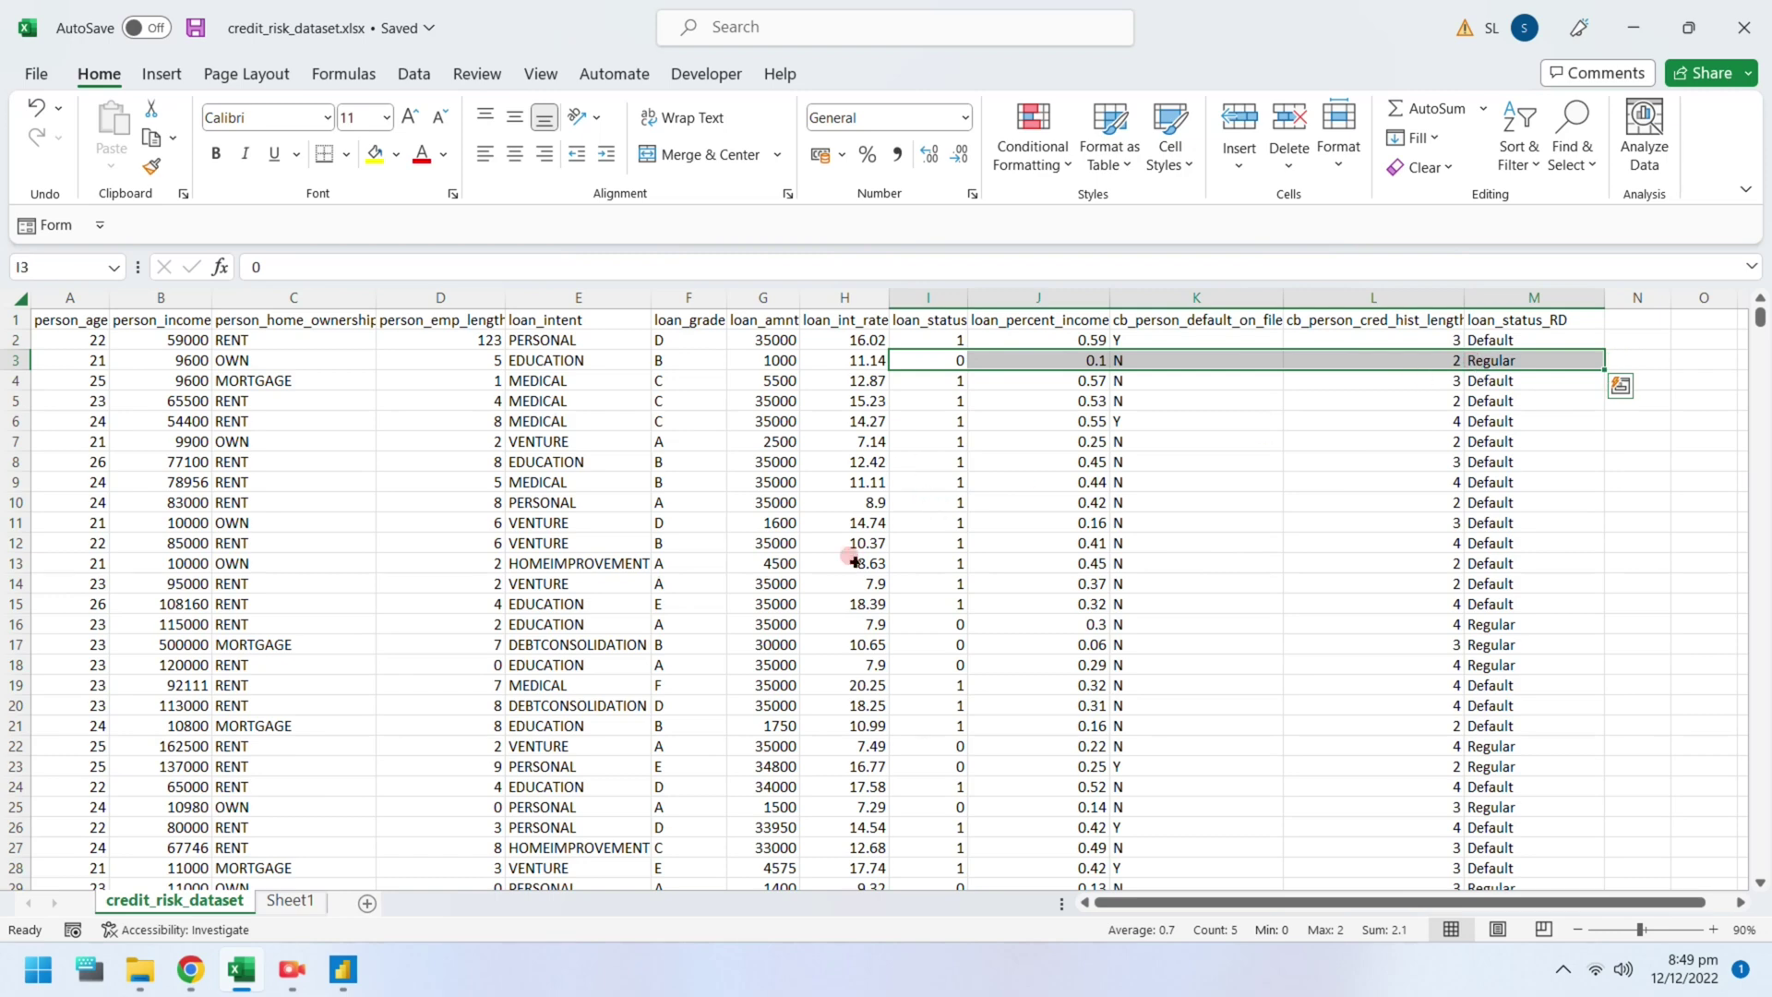
# Import the credit_risk_dataset sheet from the Excel workbook and add a Key influencers visual
pyautogui.click(344, 960)
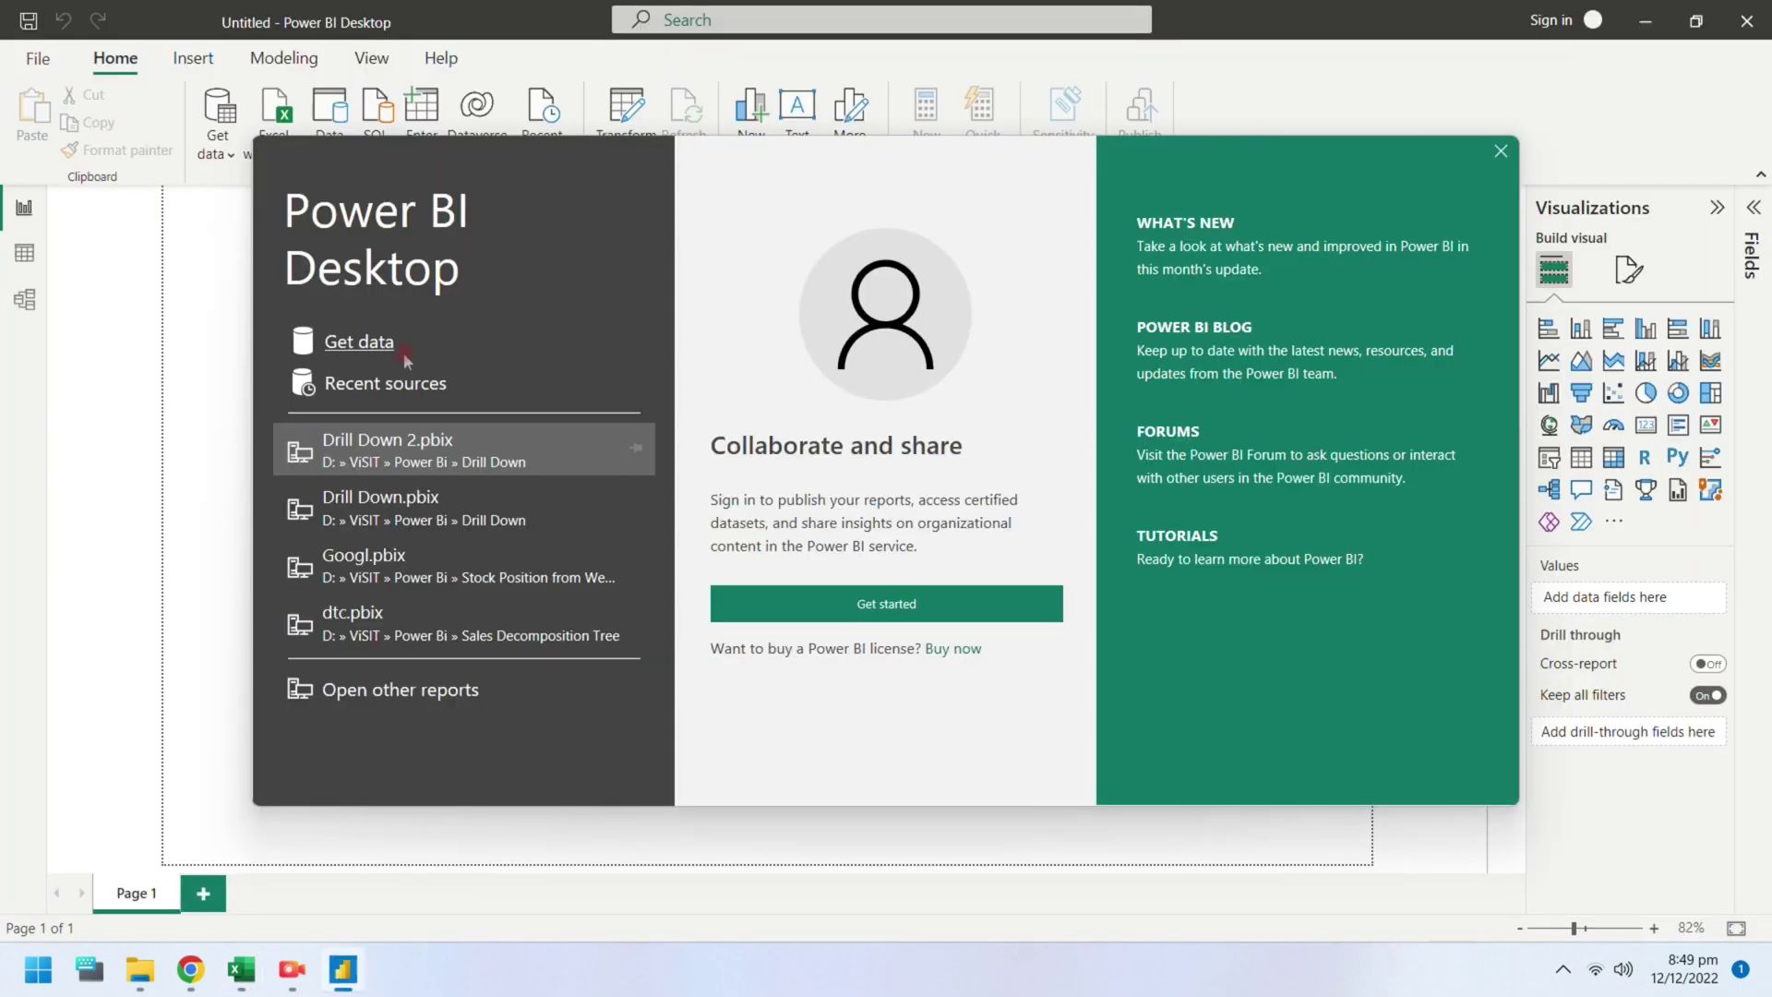
pyautogui.click(370, 342)
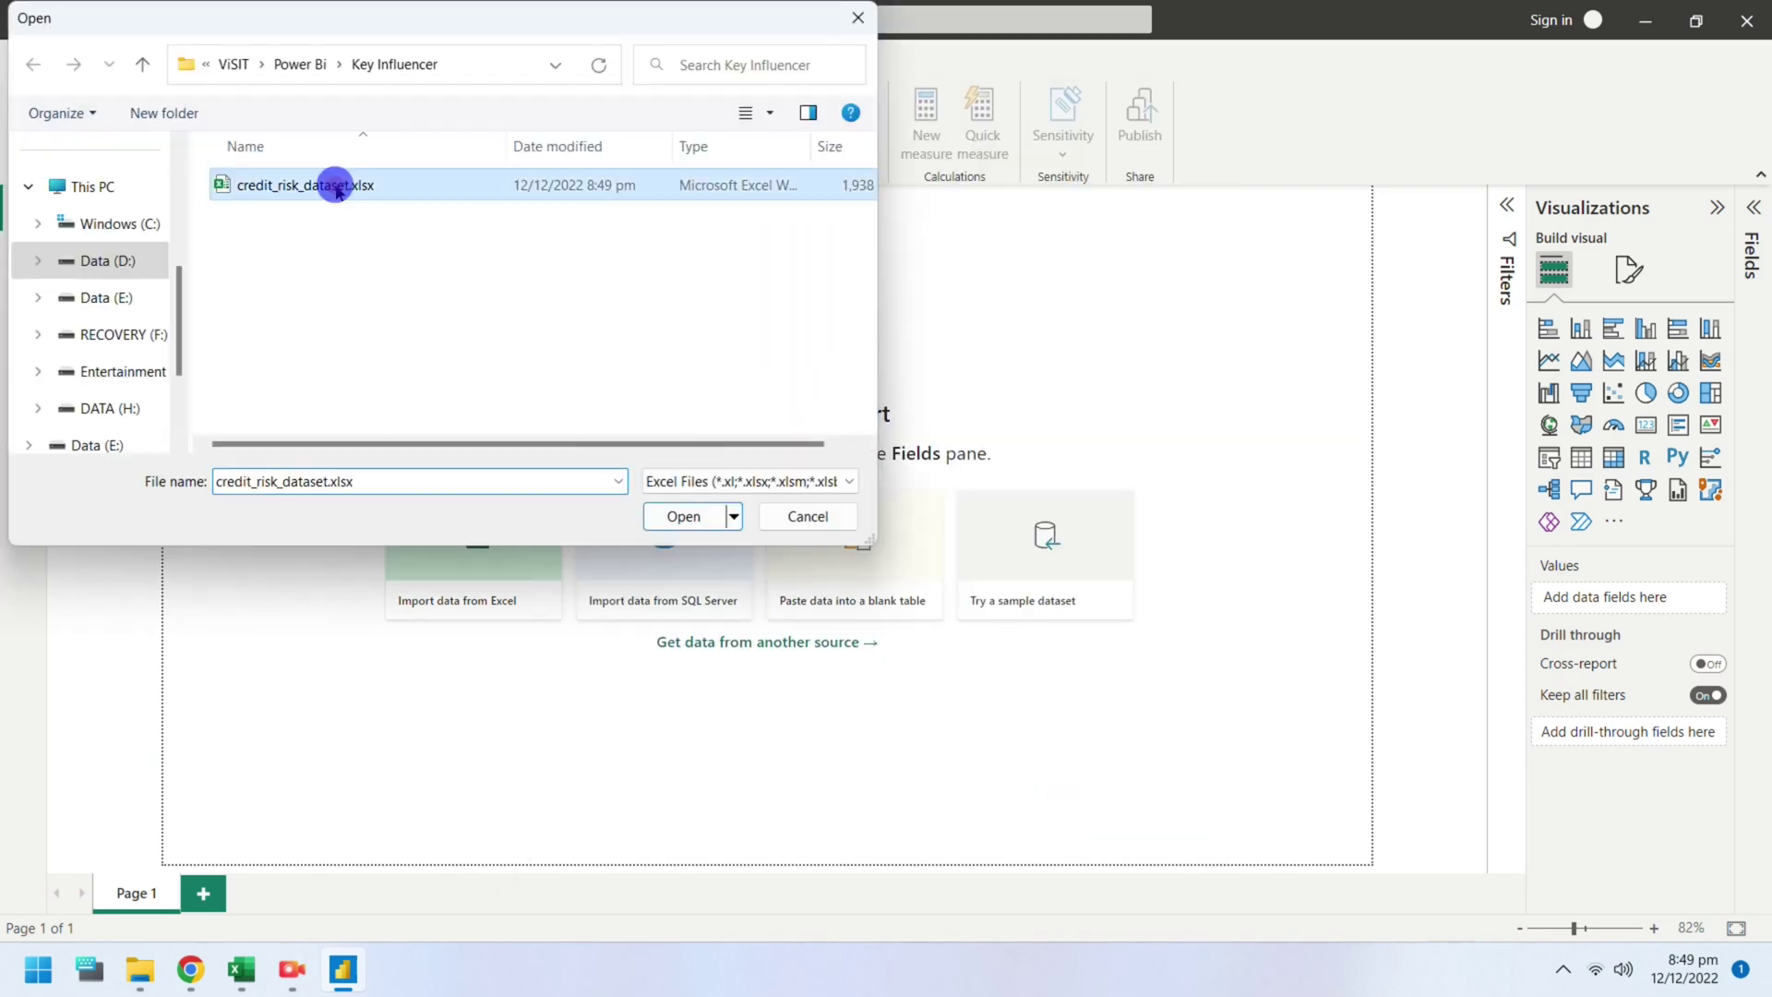
pyautogui.click(680, 515)
pyautogui.click(449, 260)
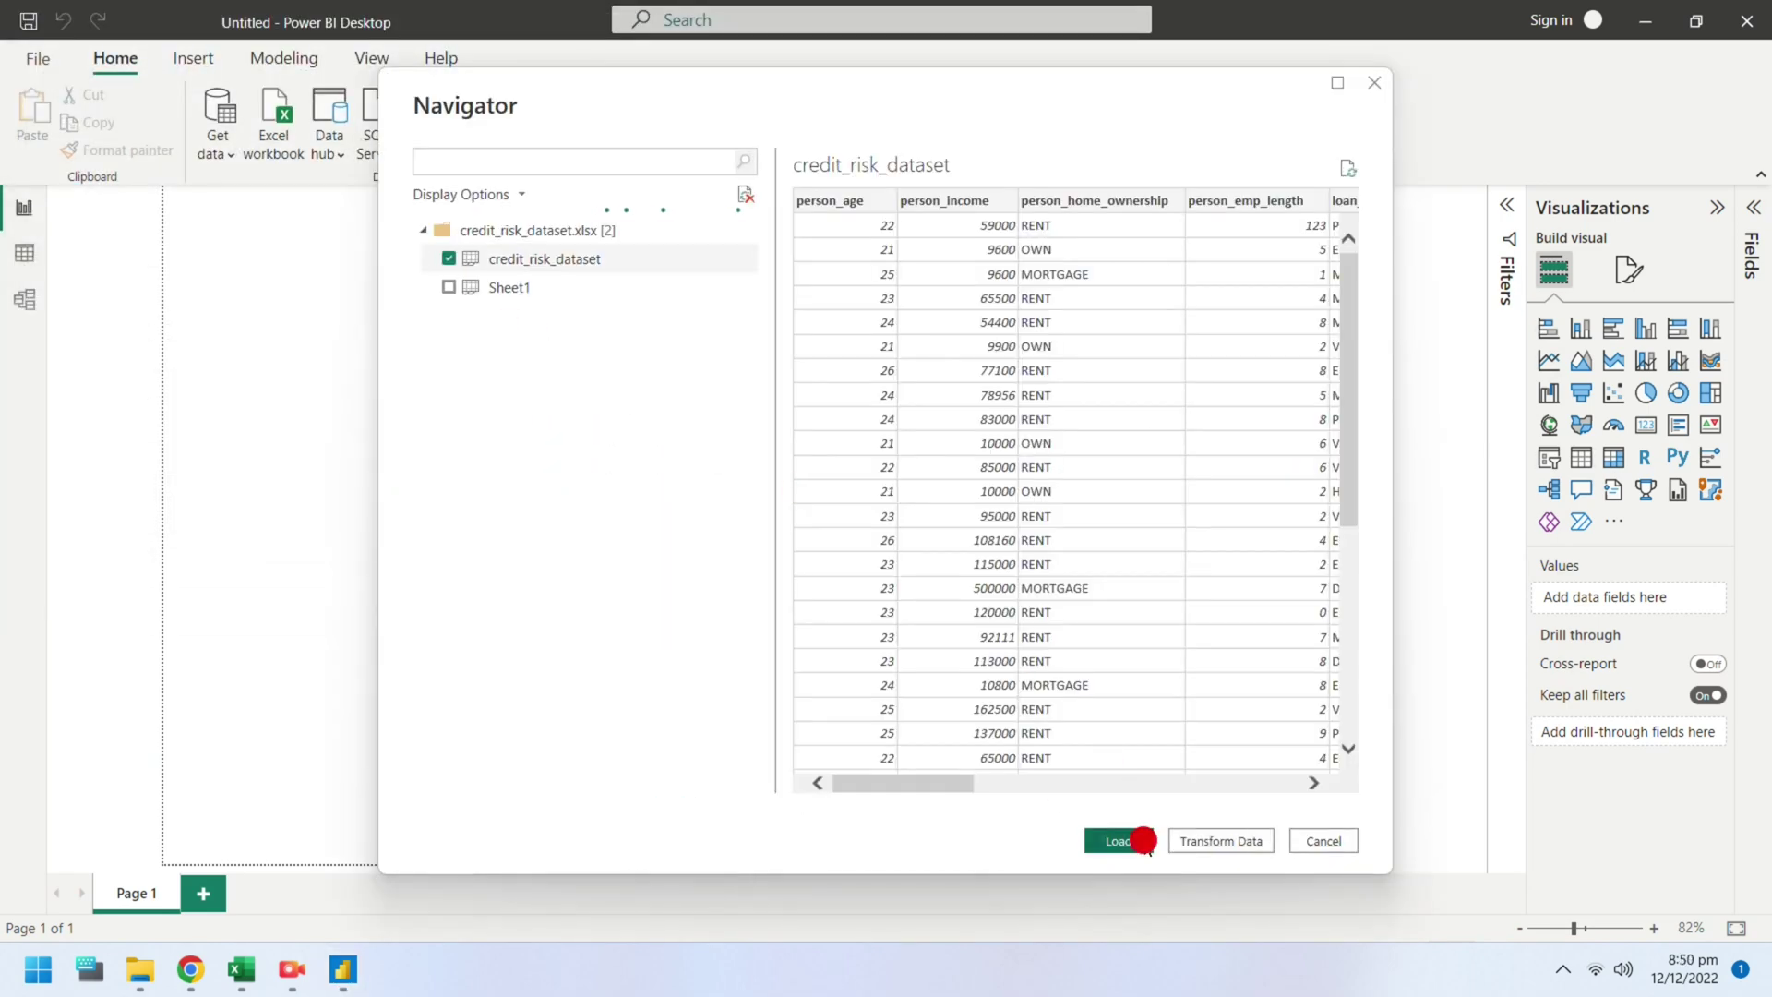
pyautogui.click(1118, 840)
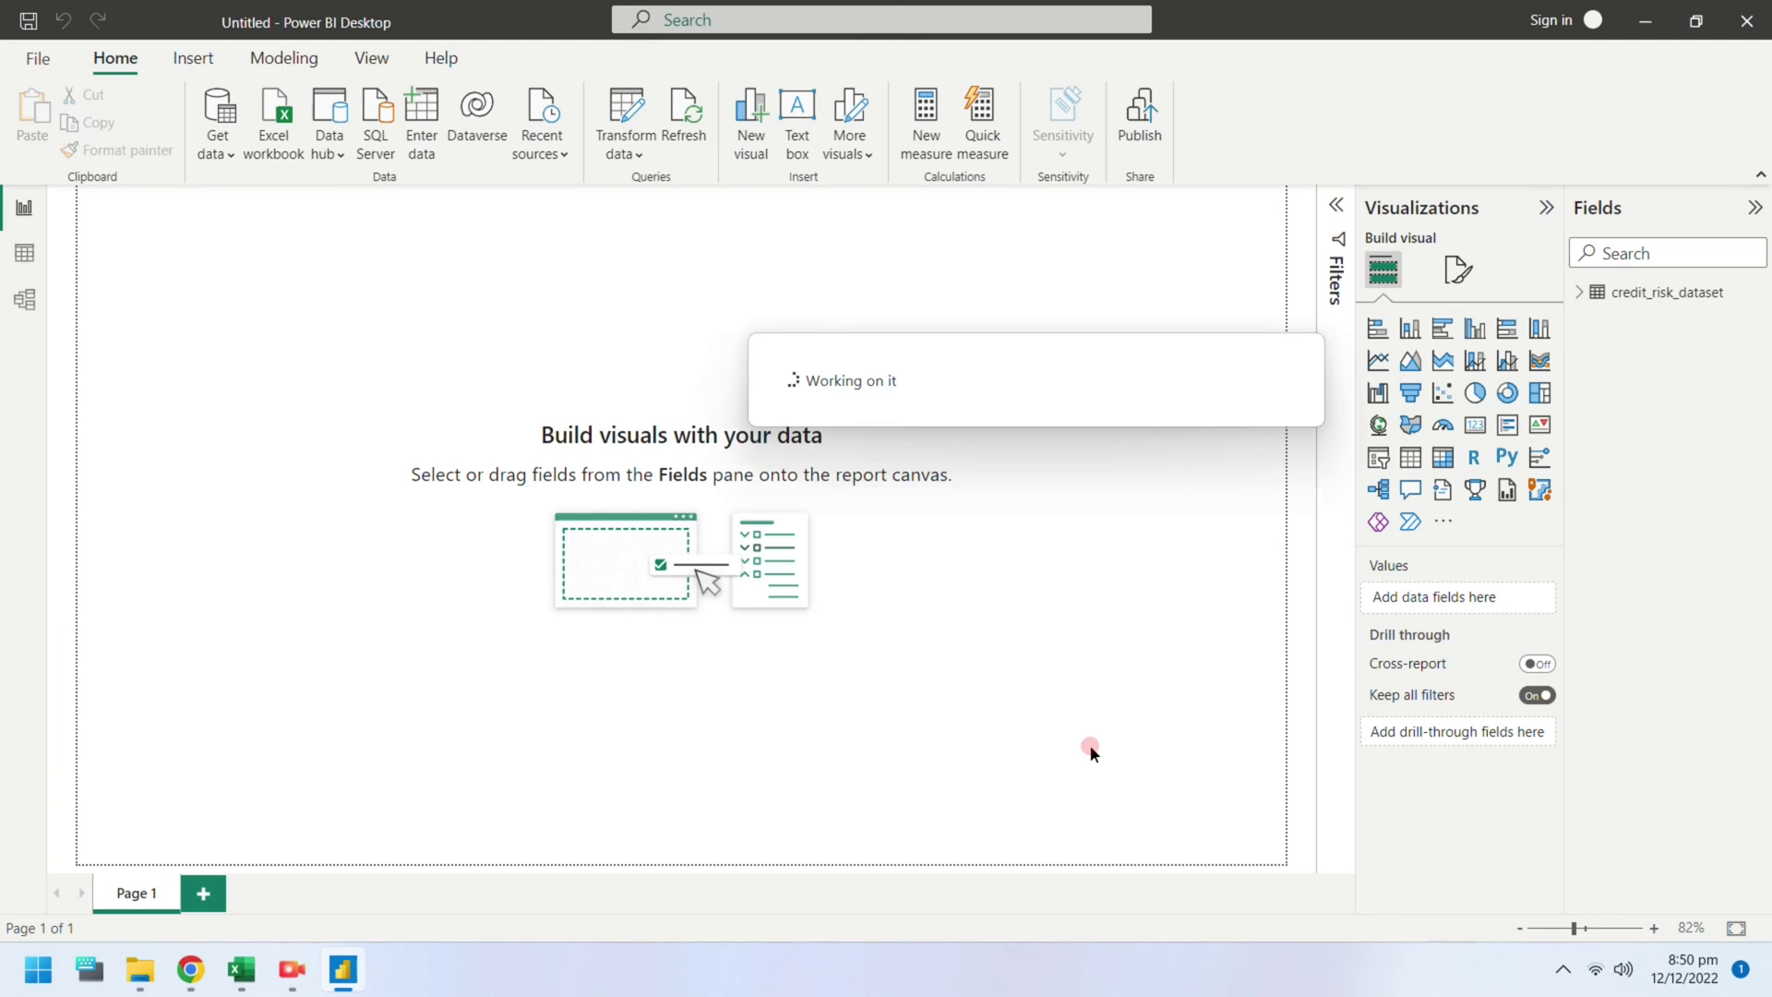
pyautogui.click(1580, 293)
pyautogui.click(1616, 541)
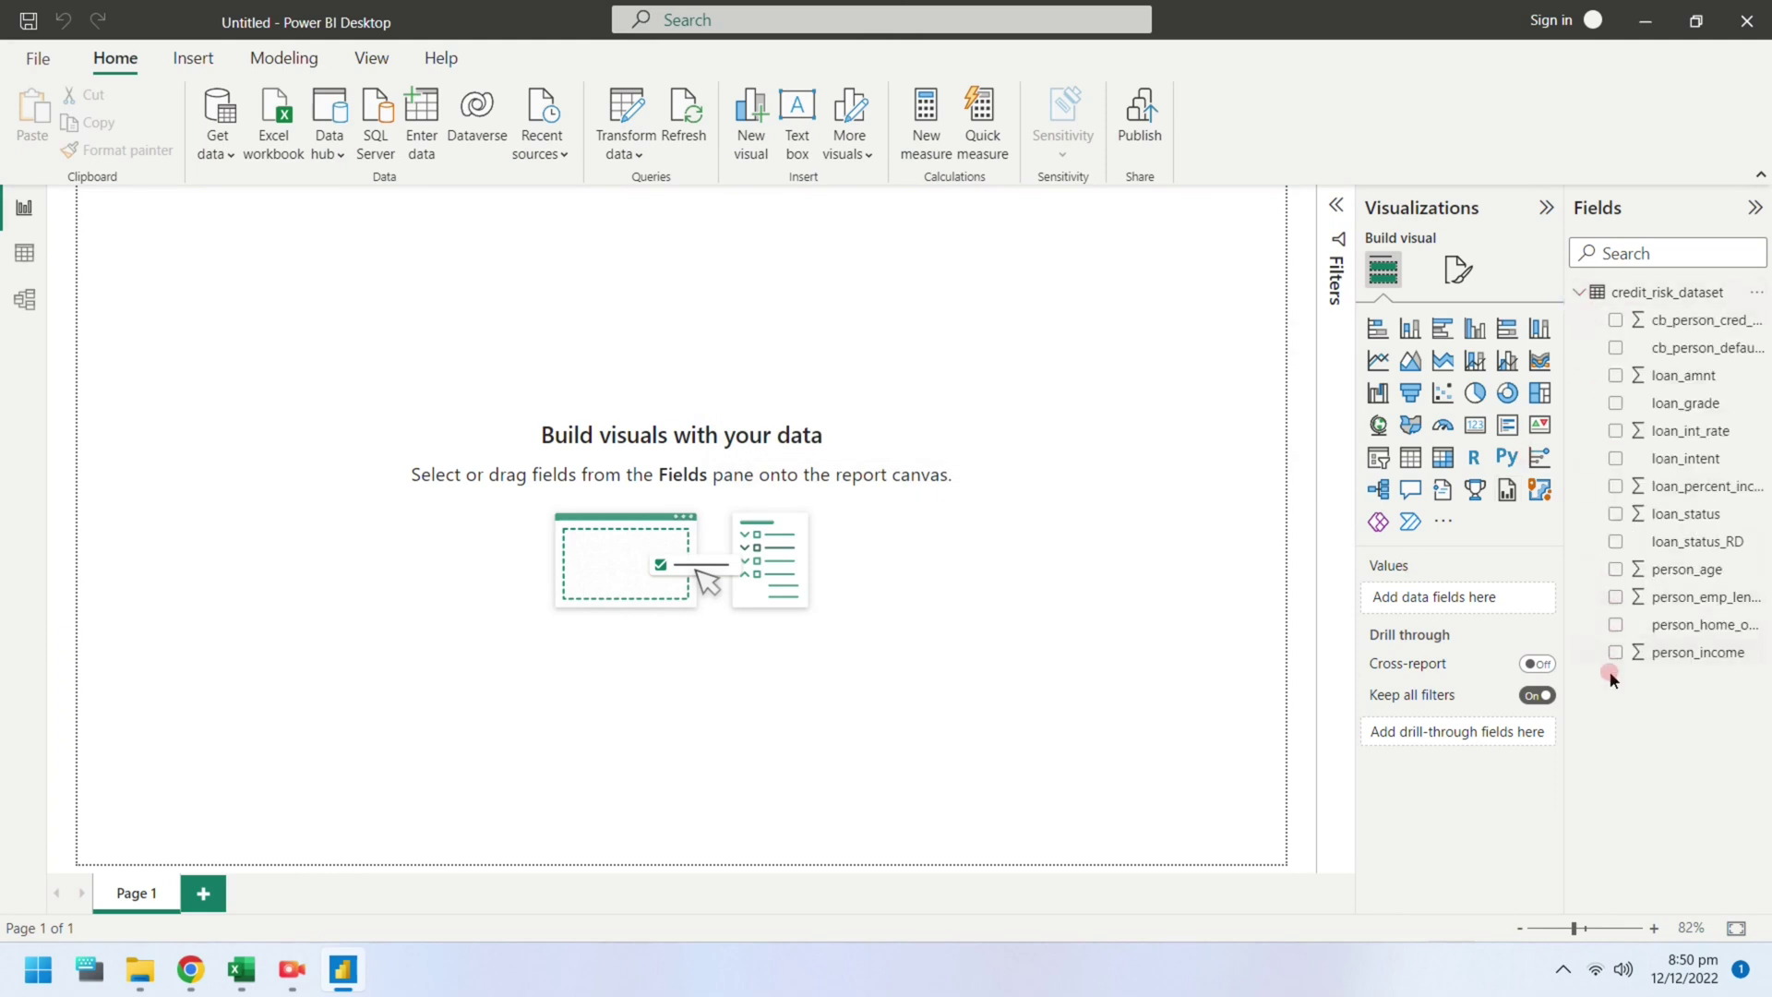
# Analyze loan_status_RD, enlarge the visual across the canvas, and explain it by person_income
pyautogui.click(1539, 457)
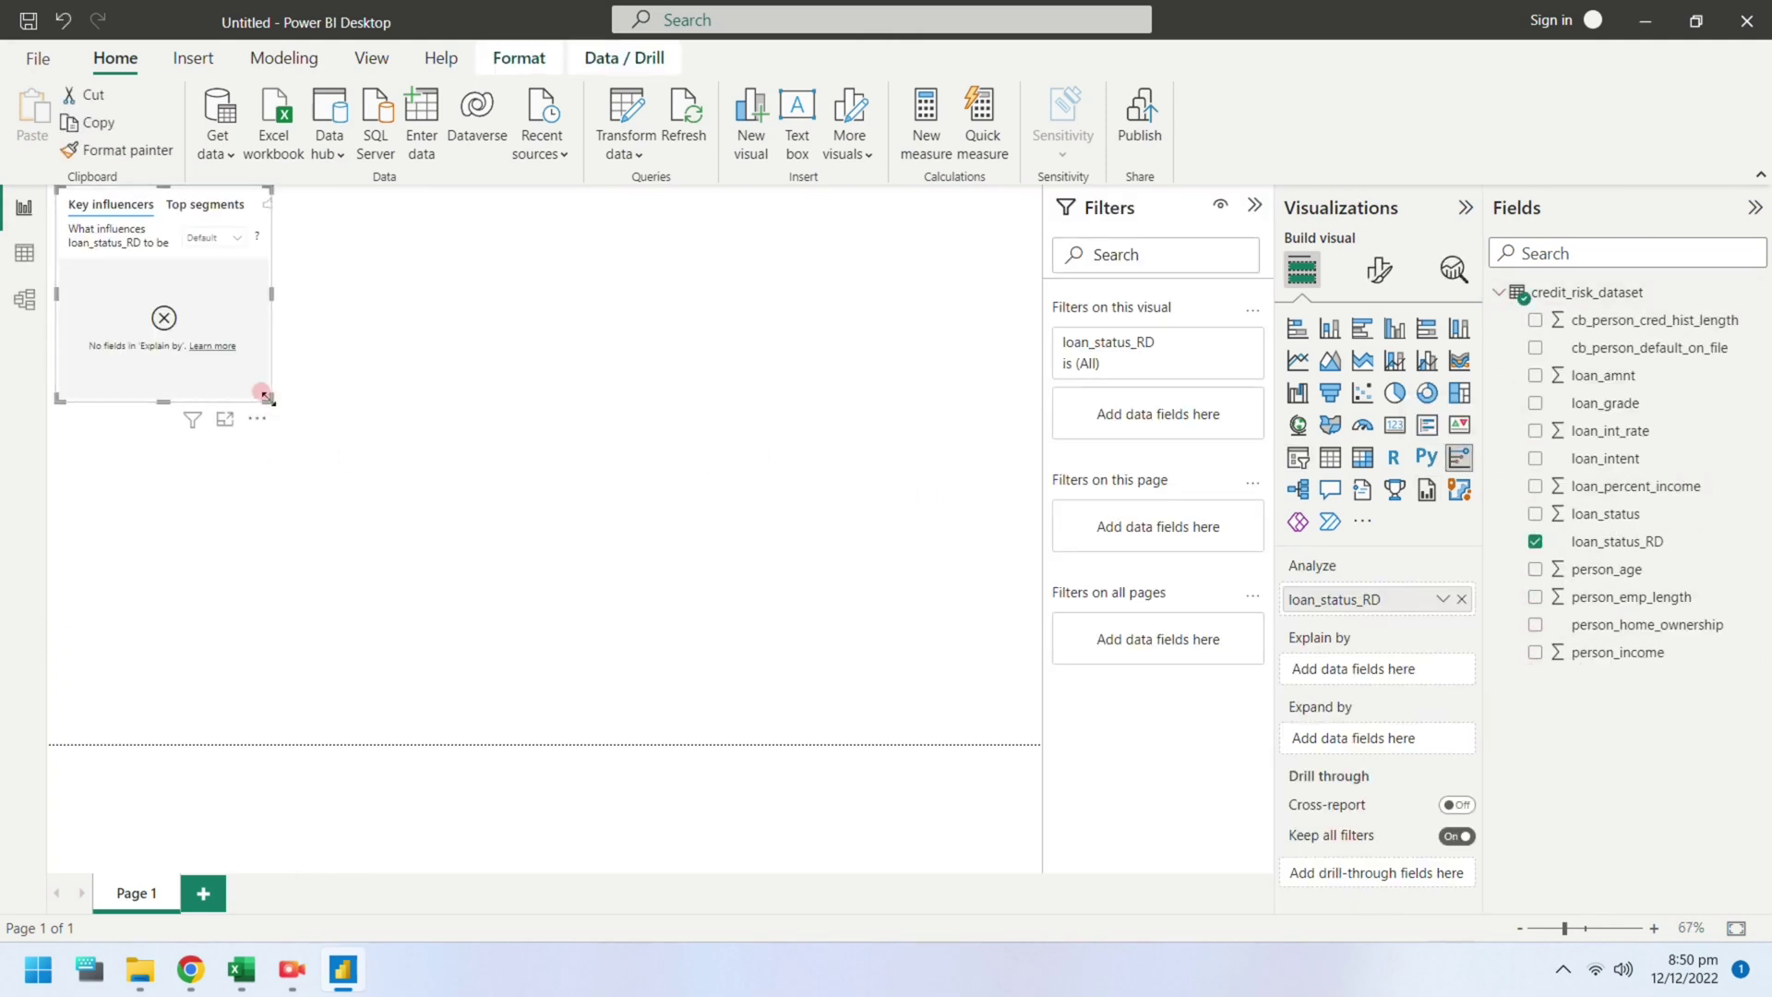
pyautogui.moveTo(259, 397); pyautogui.dragTo(1050, 741)
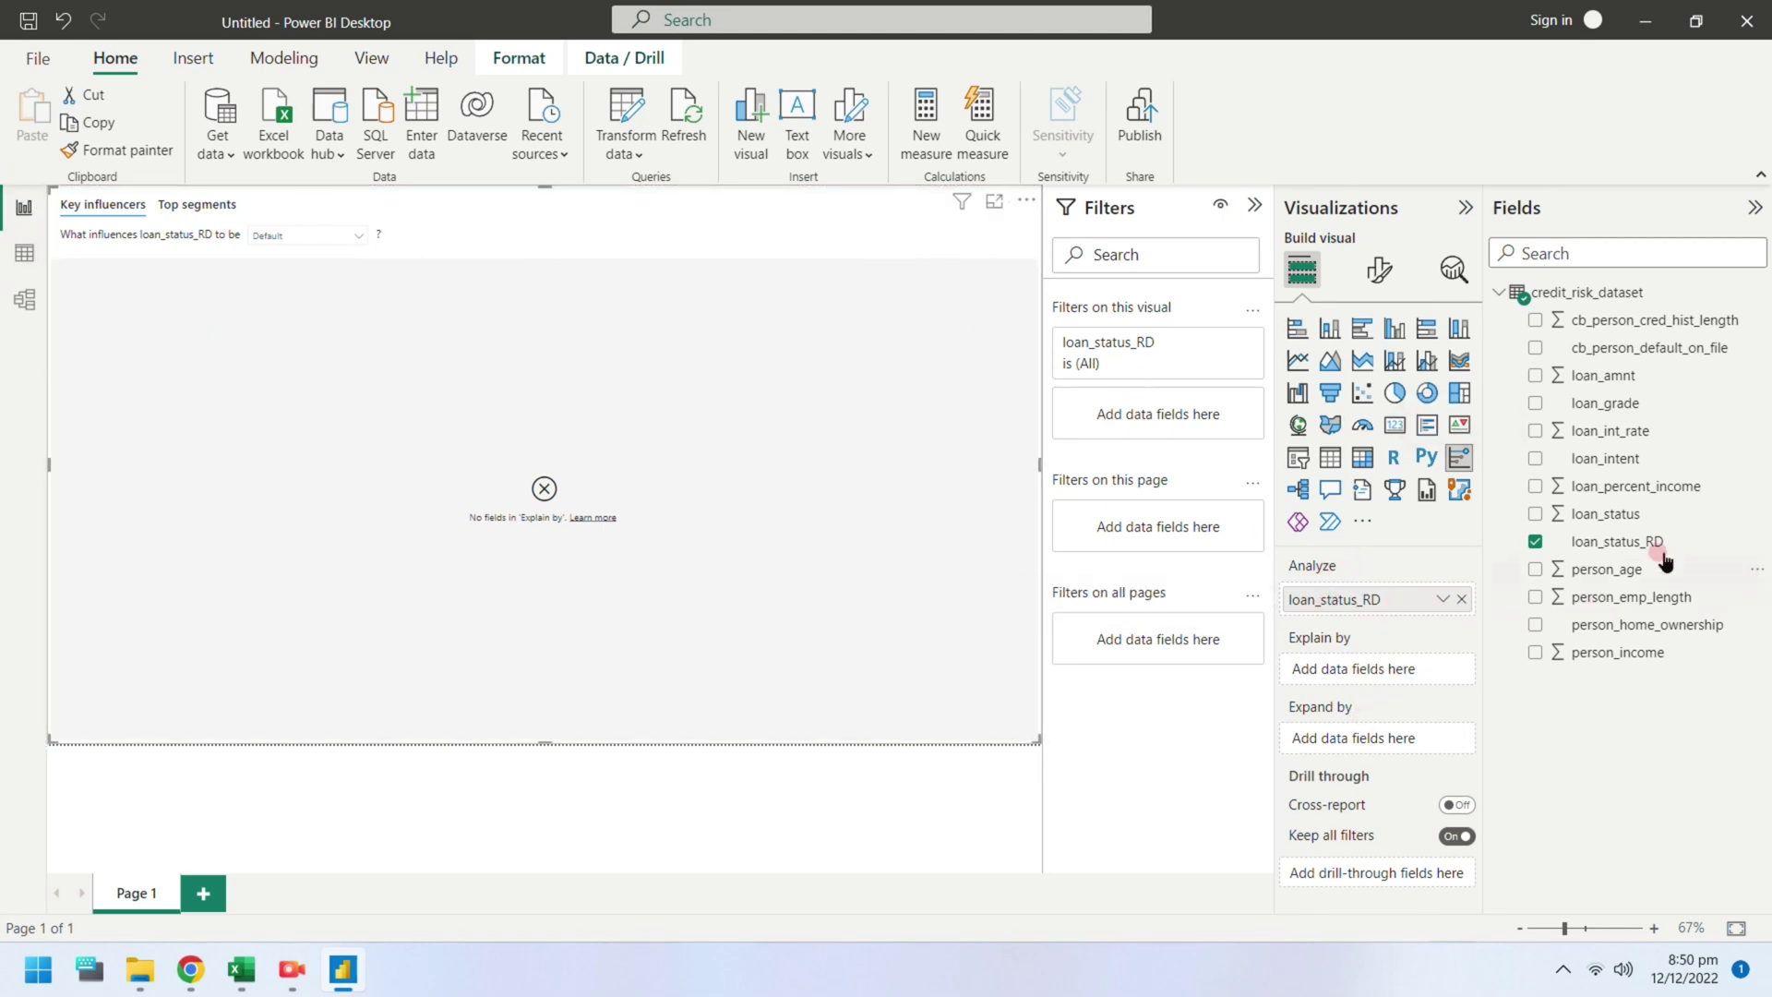
pyautogui.click(1535, 653)
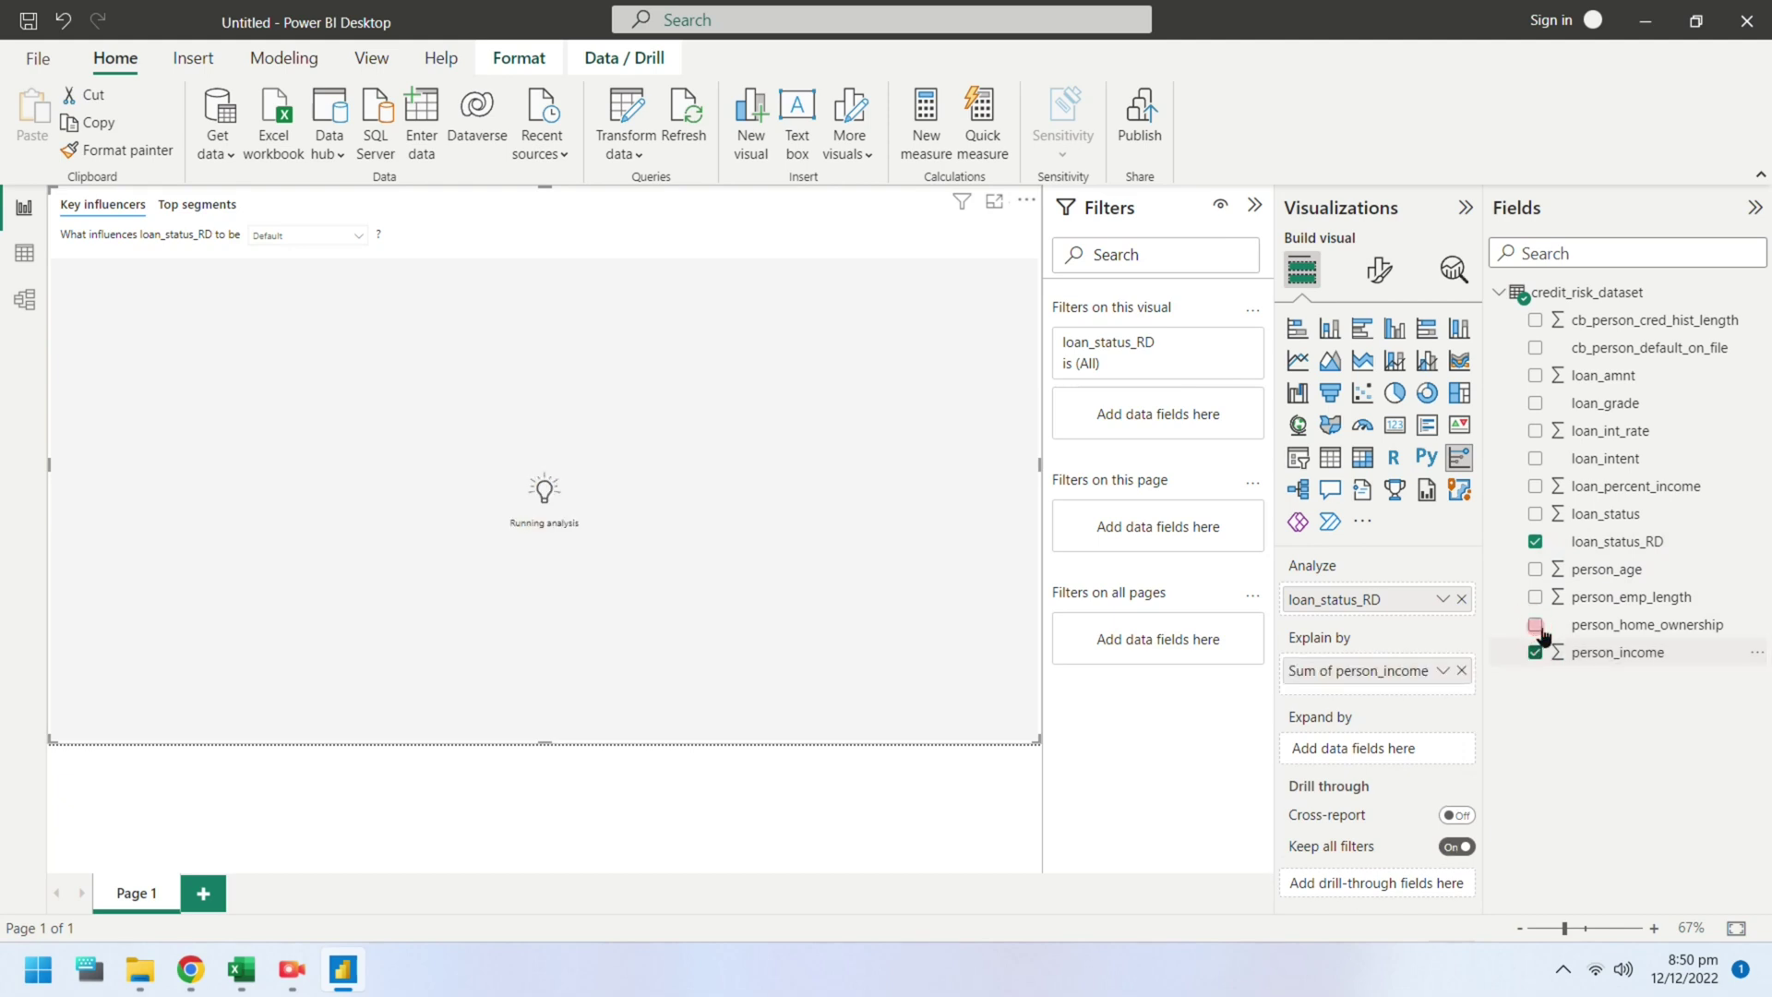
# Add every remaining field, person_home_ownership through cb_person_default_on_file, to Explain by, then remove loan_status
pyautogui.click(1537, 627)
pyautogui.click(1536, 597)
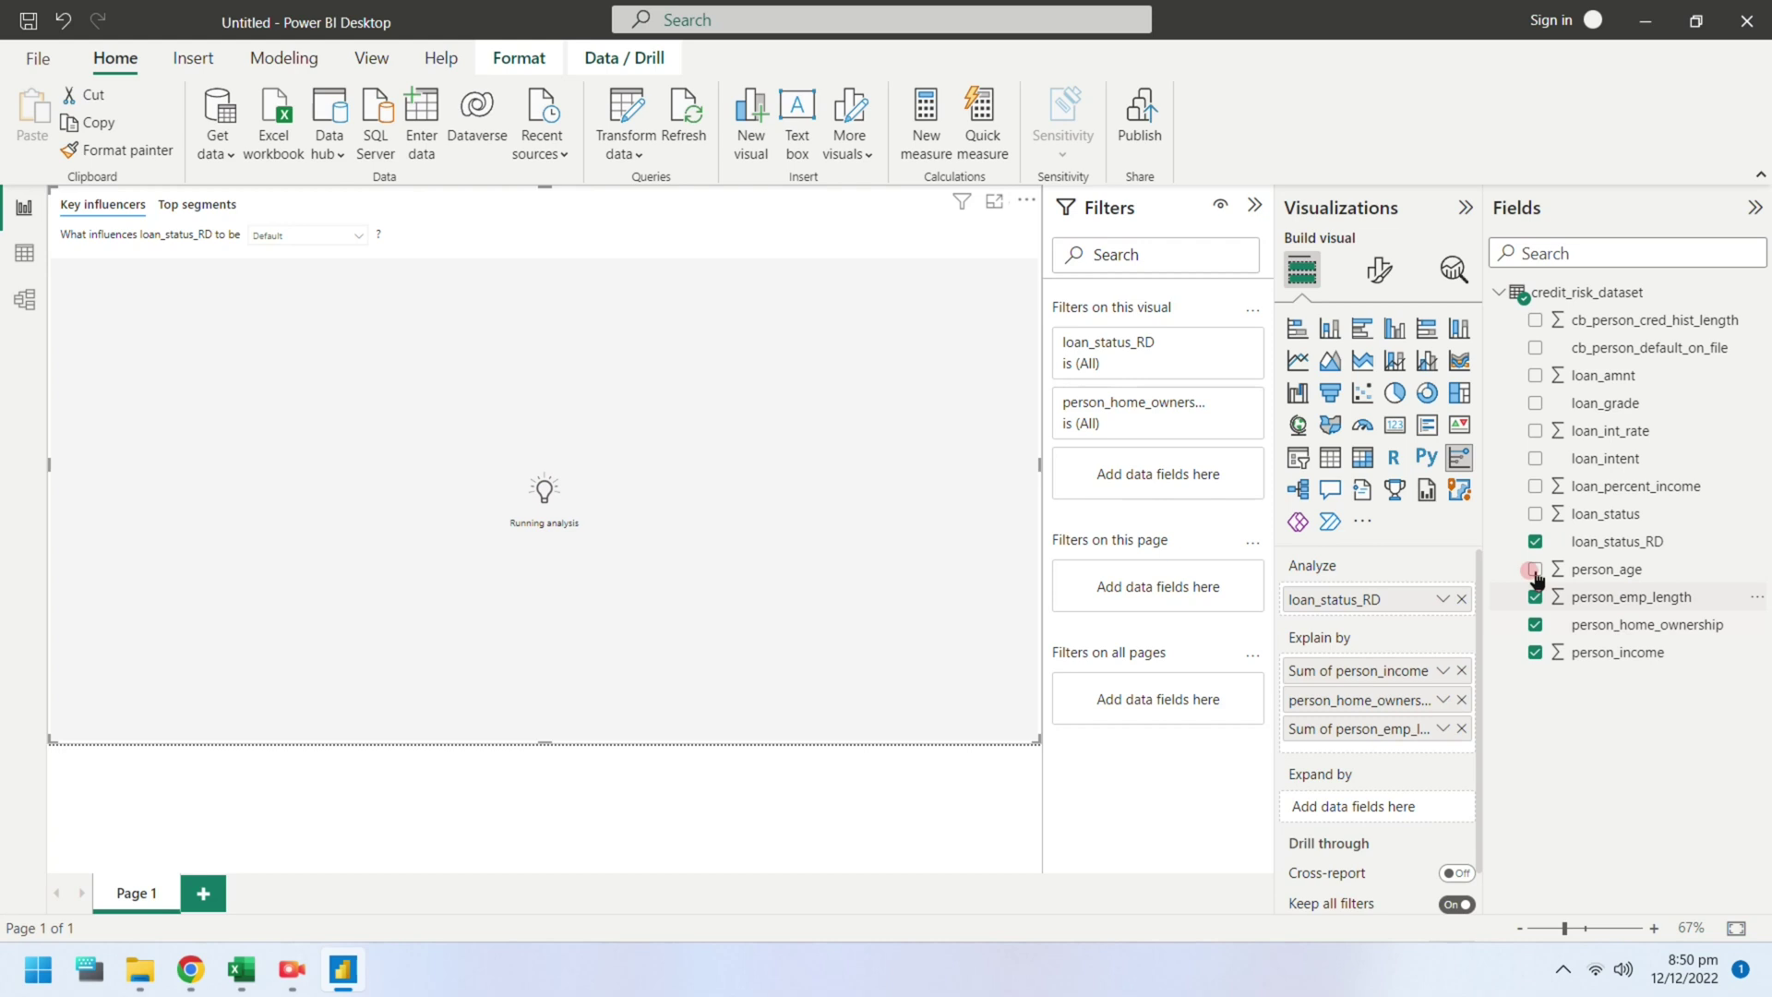
pyautogui.click(1535, 569)
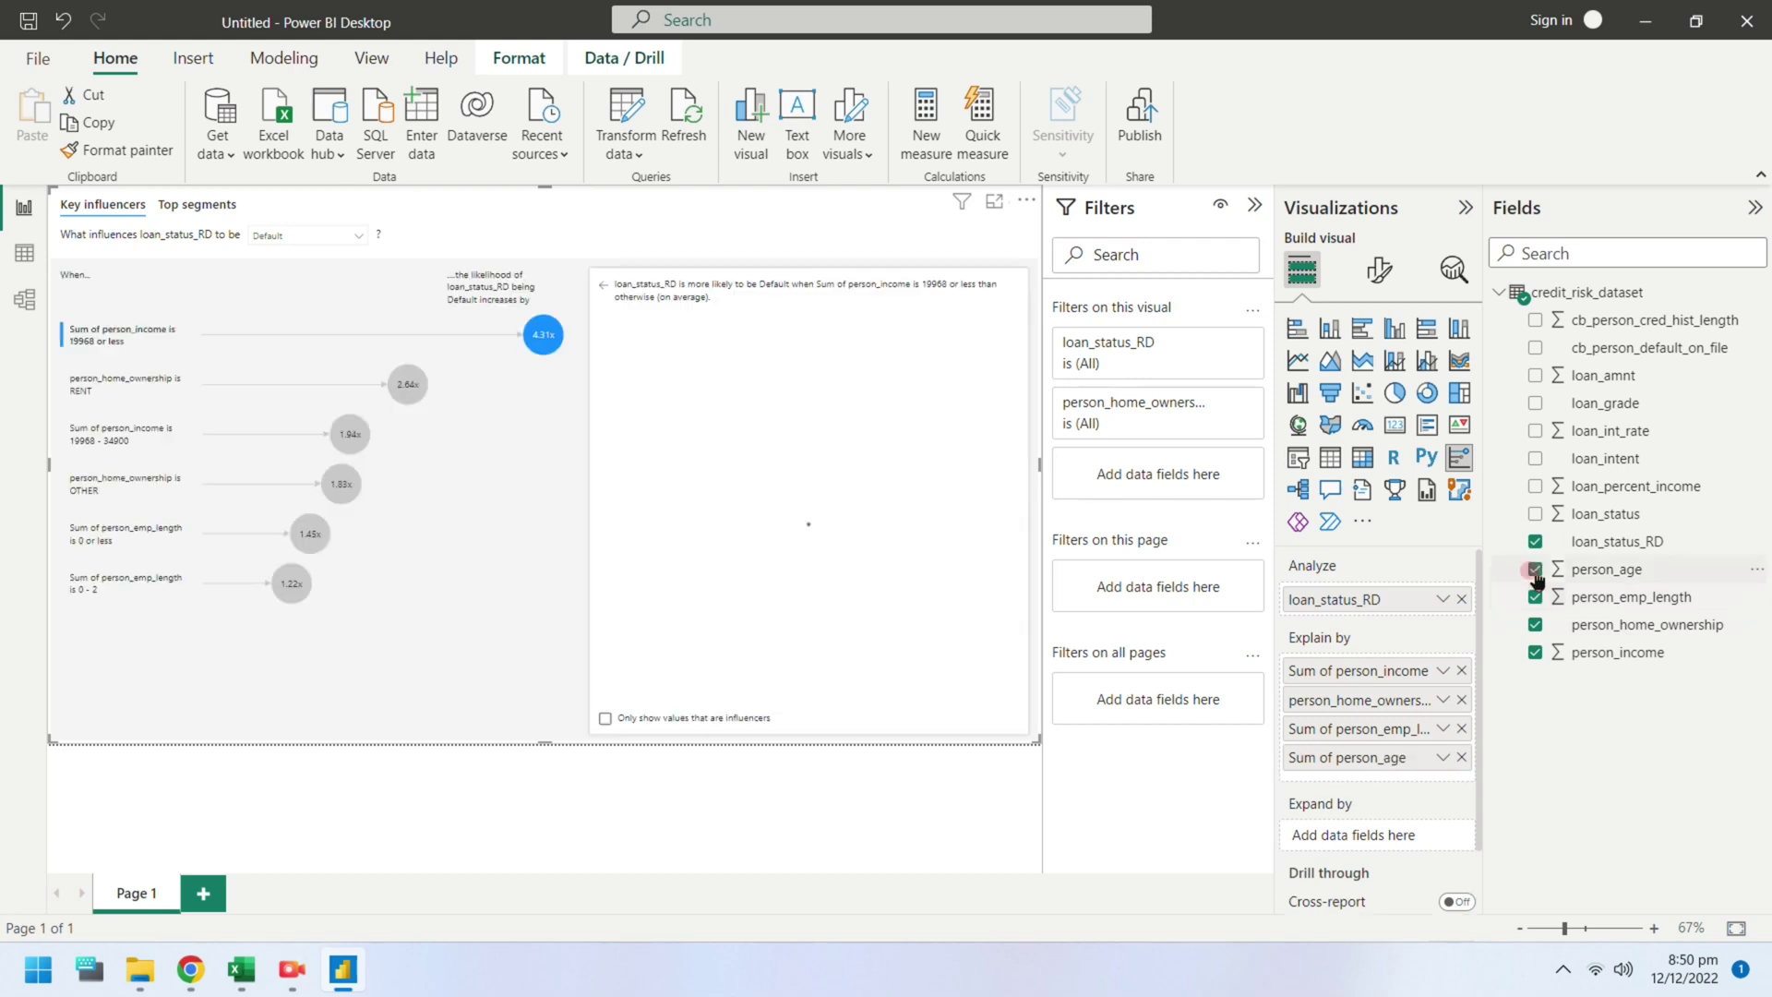
pyautogui.click(1535, 514)
pyautogui.click(1535, 486)
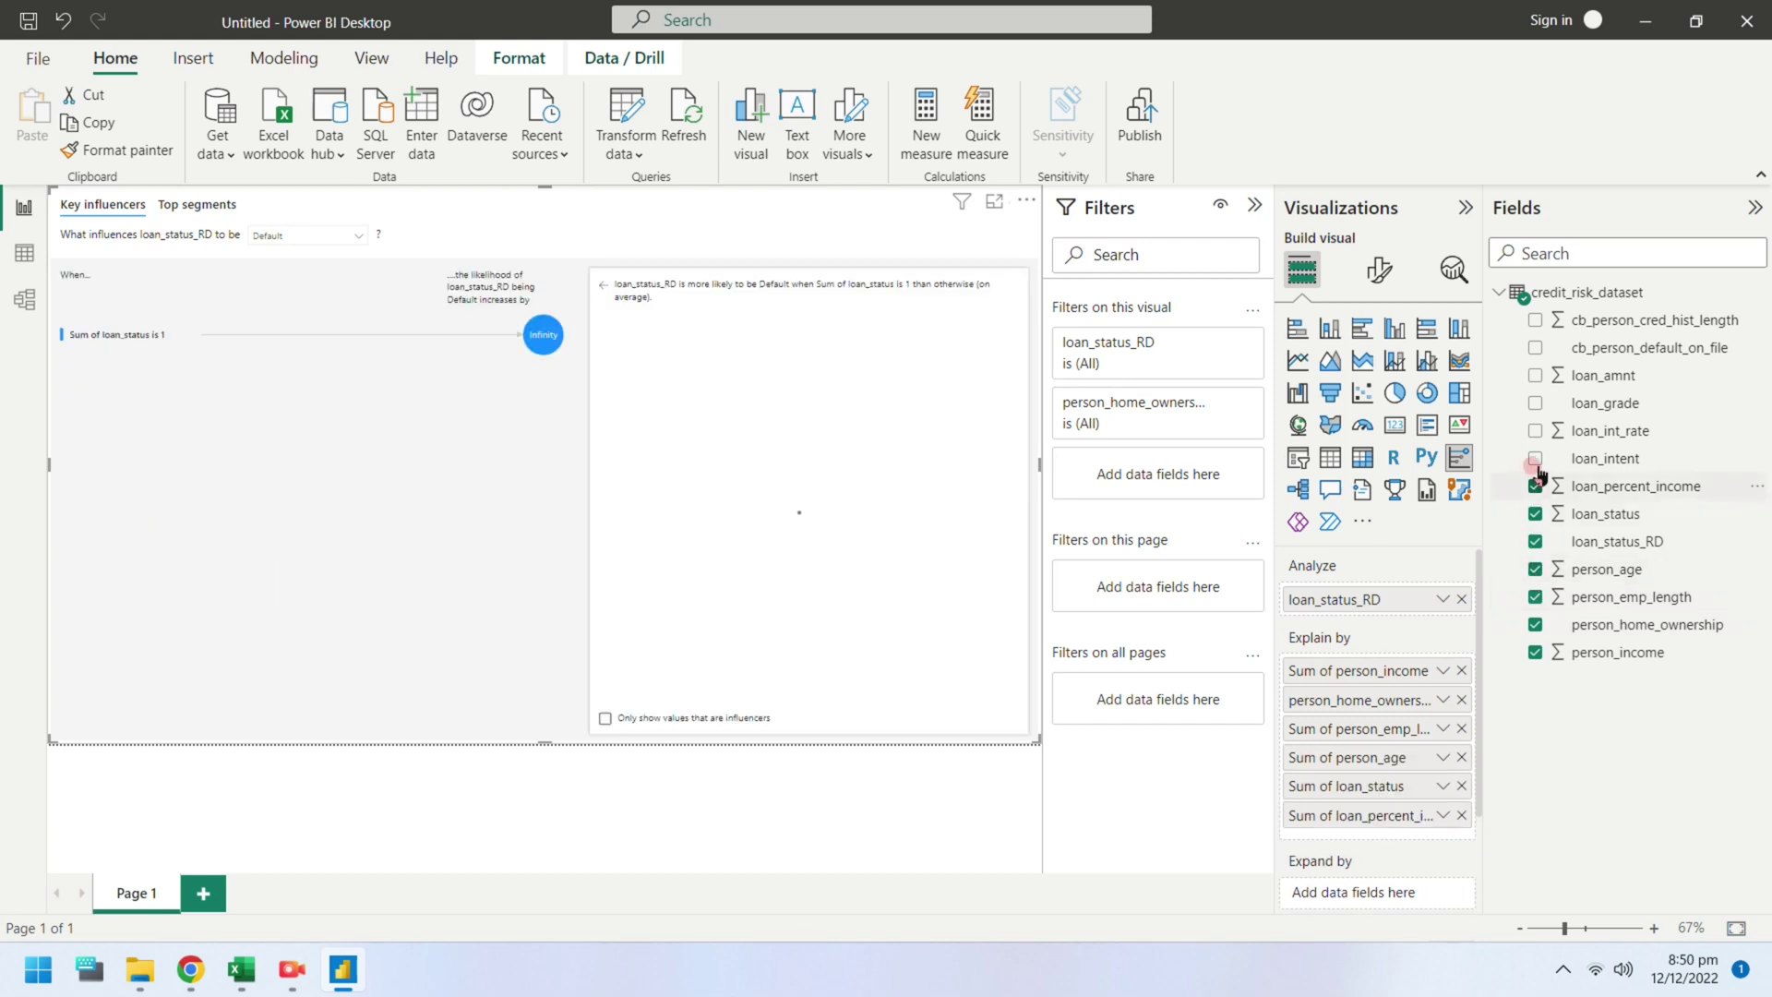
pyautogui.click(1535, 459)
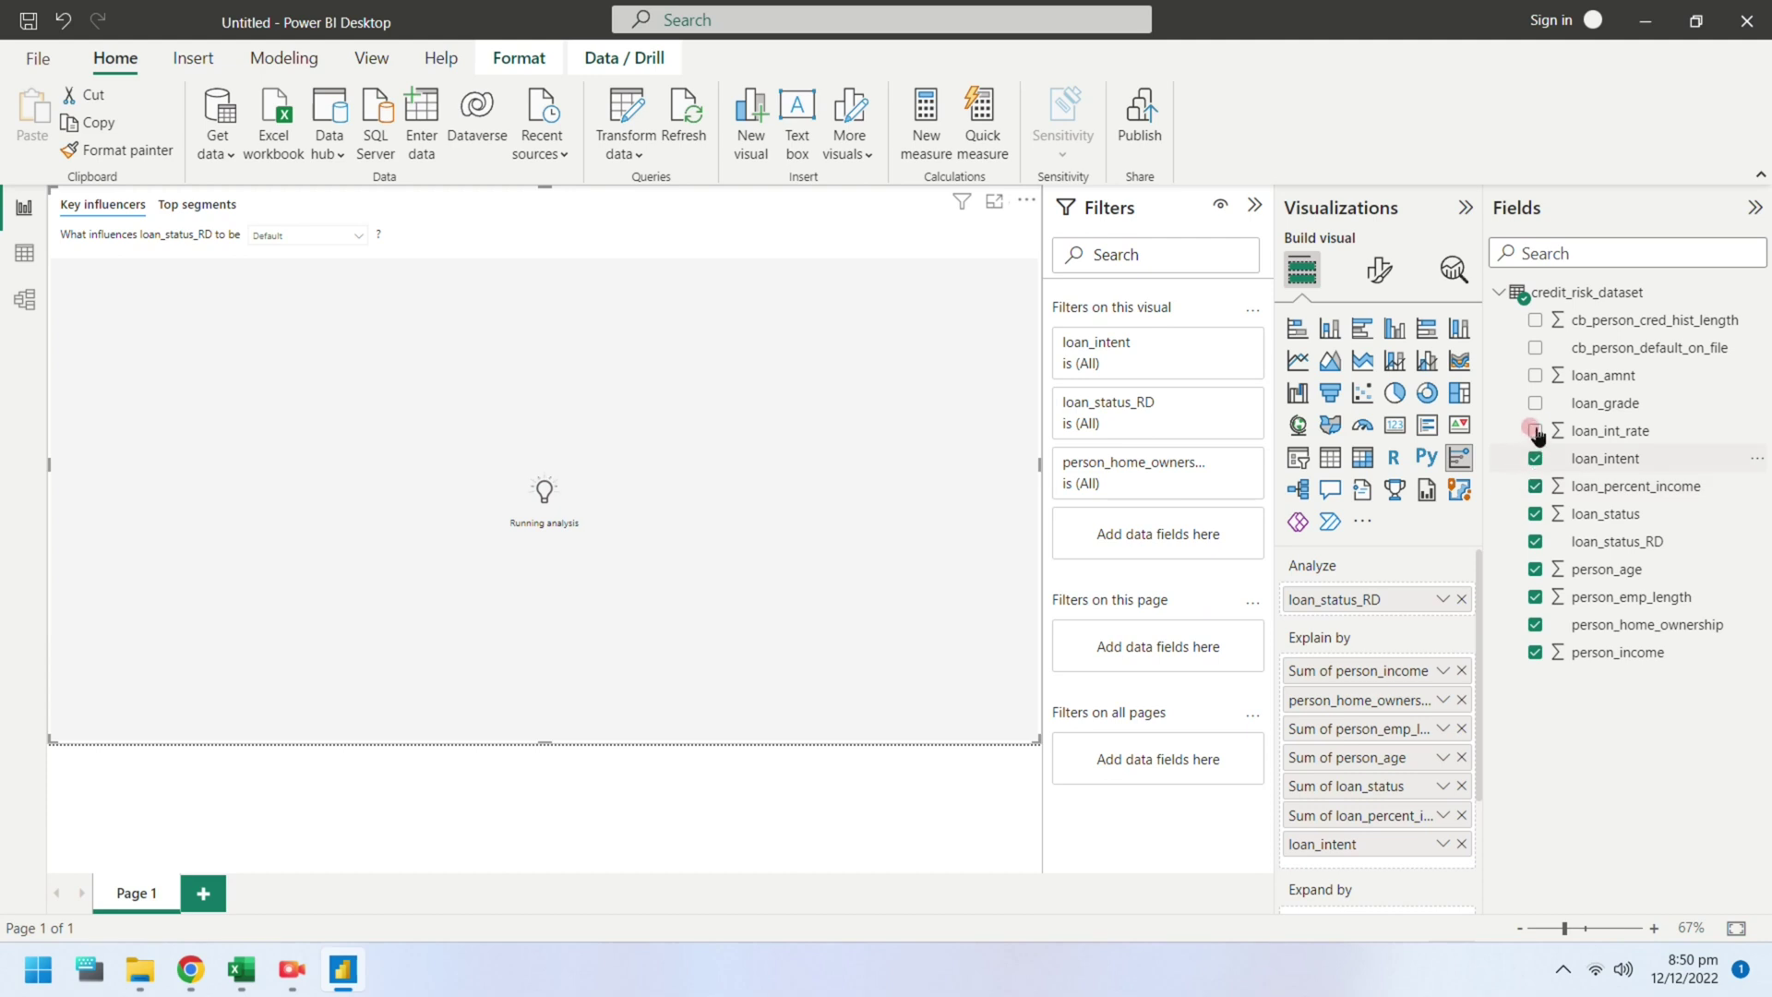
pyautogui.click(1535, 432)
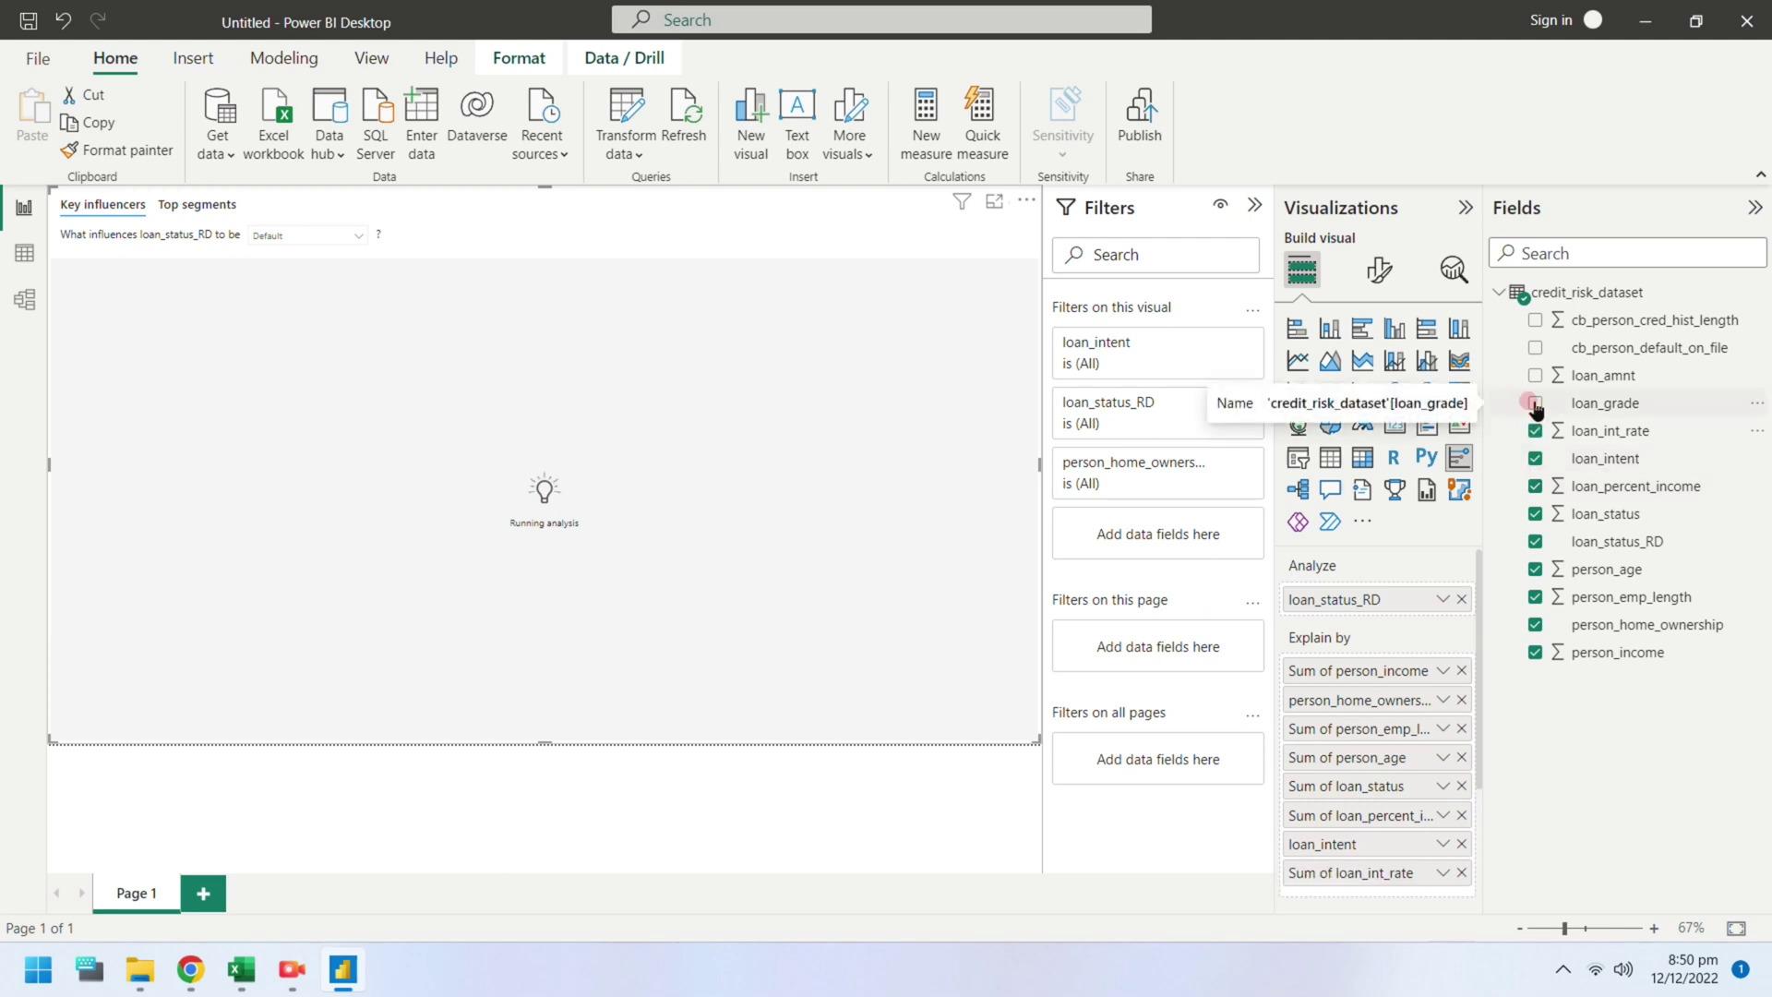
pyautogui.click(1535, 404)
pyautogui.click(1536, 375)
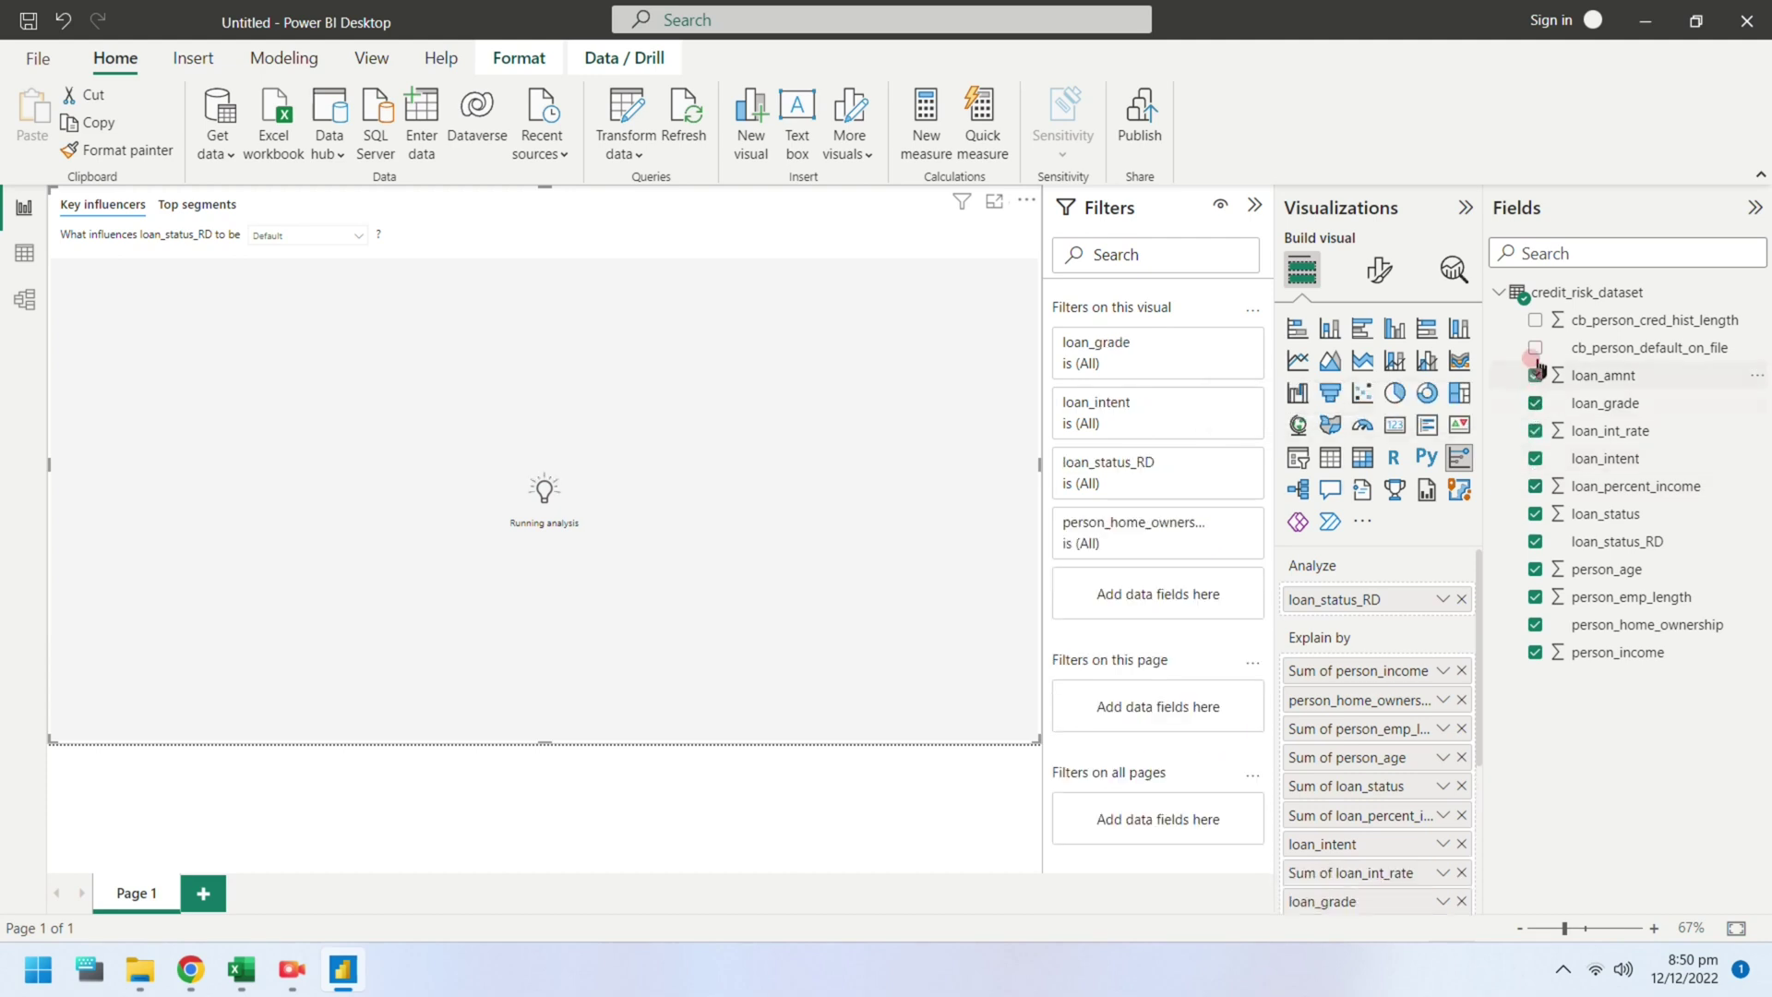
pyautogui.click(1536, 348)
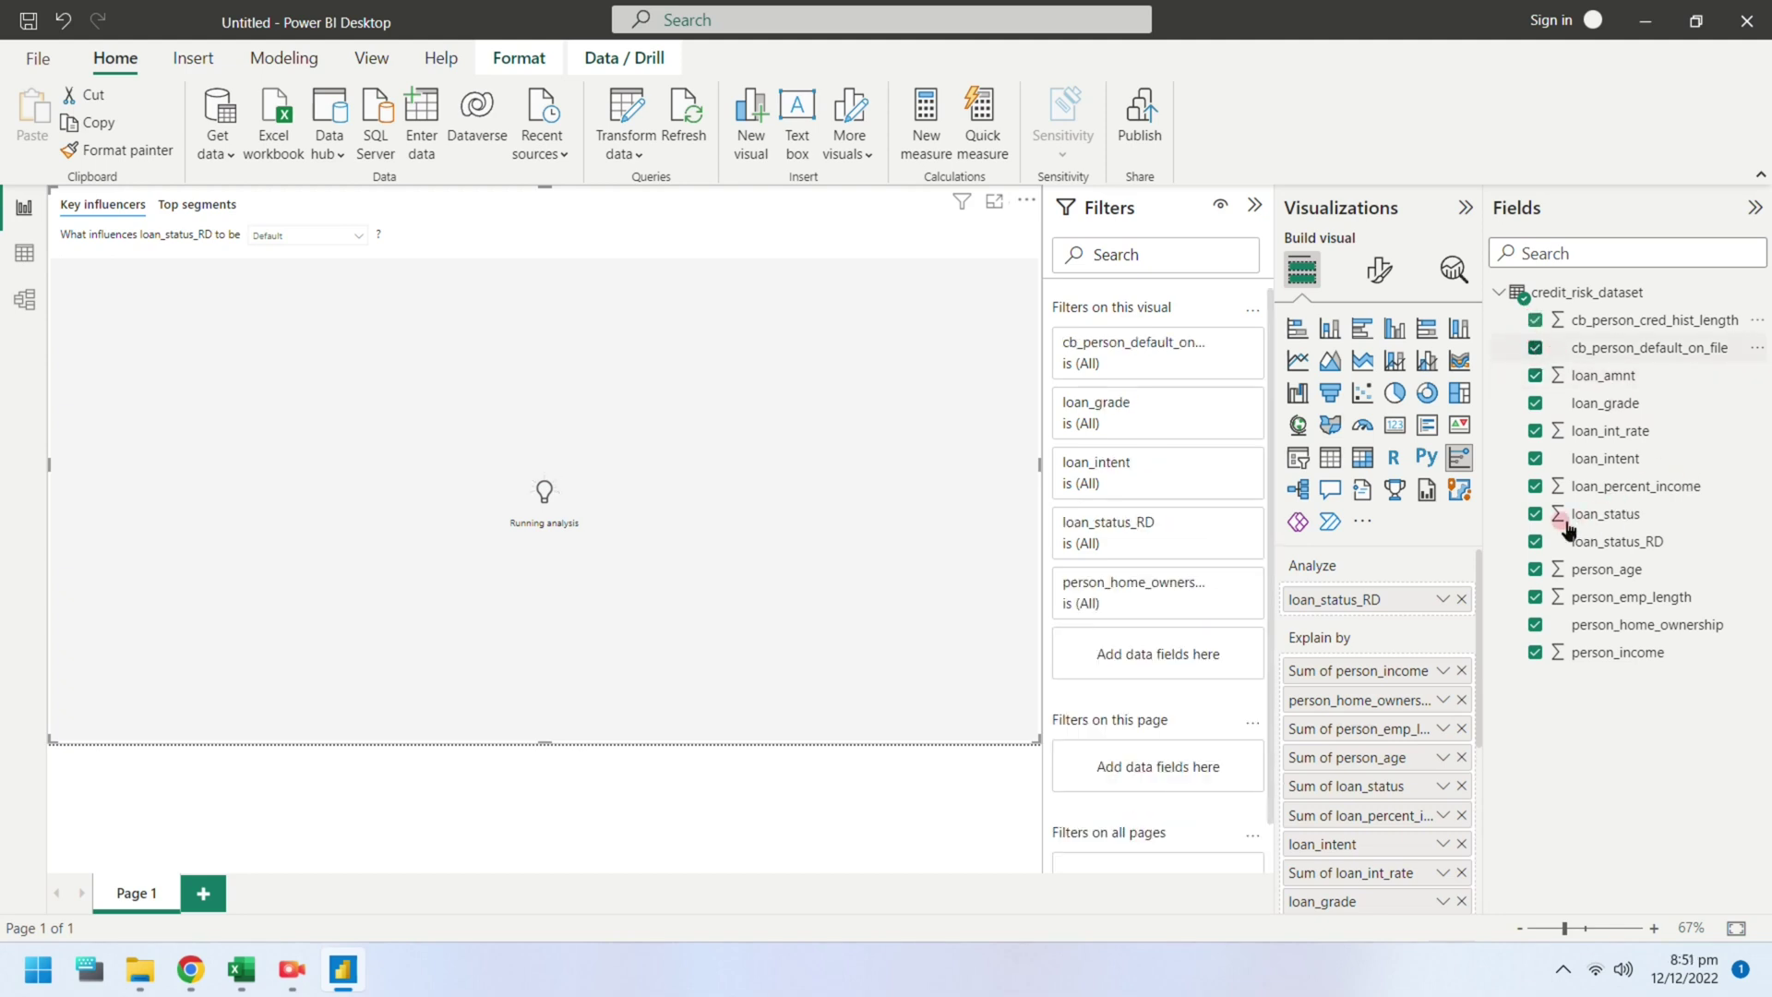
pyautogui.click(1536, 513)
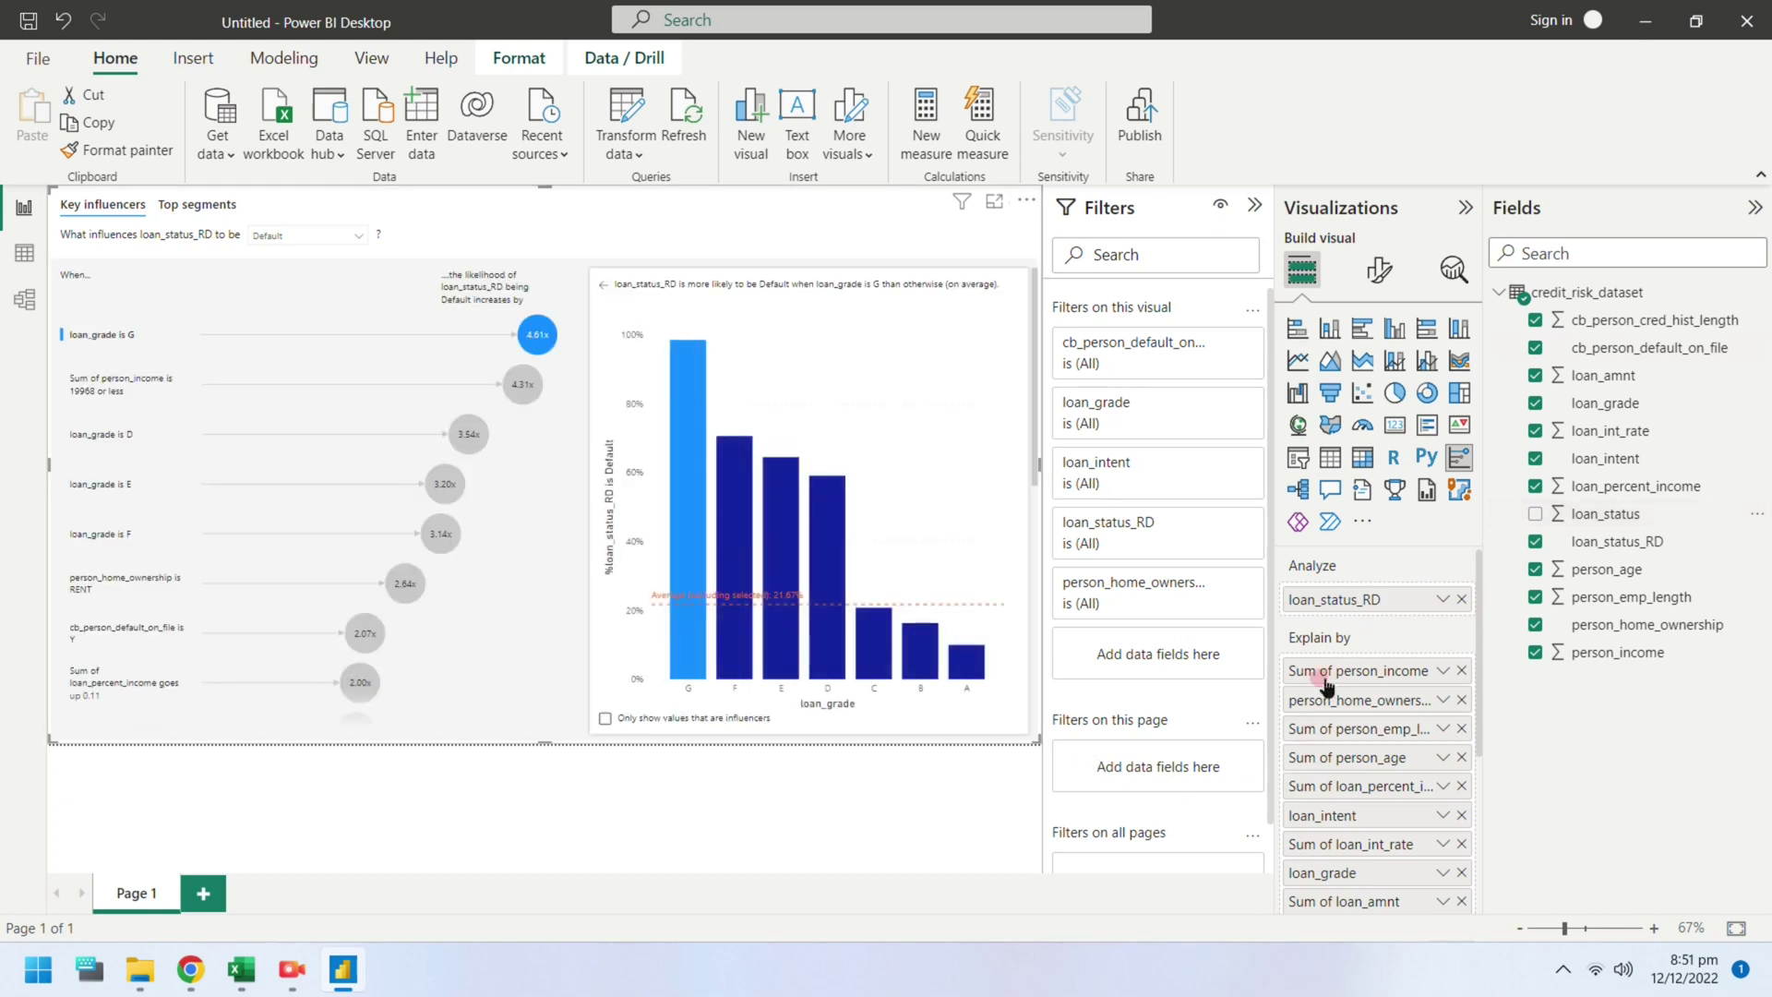
# Switch person_income, person_emp_length and person_age from Sum to Average
pyautogui.click(1442, 670)
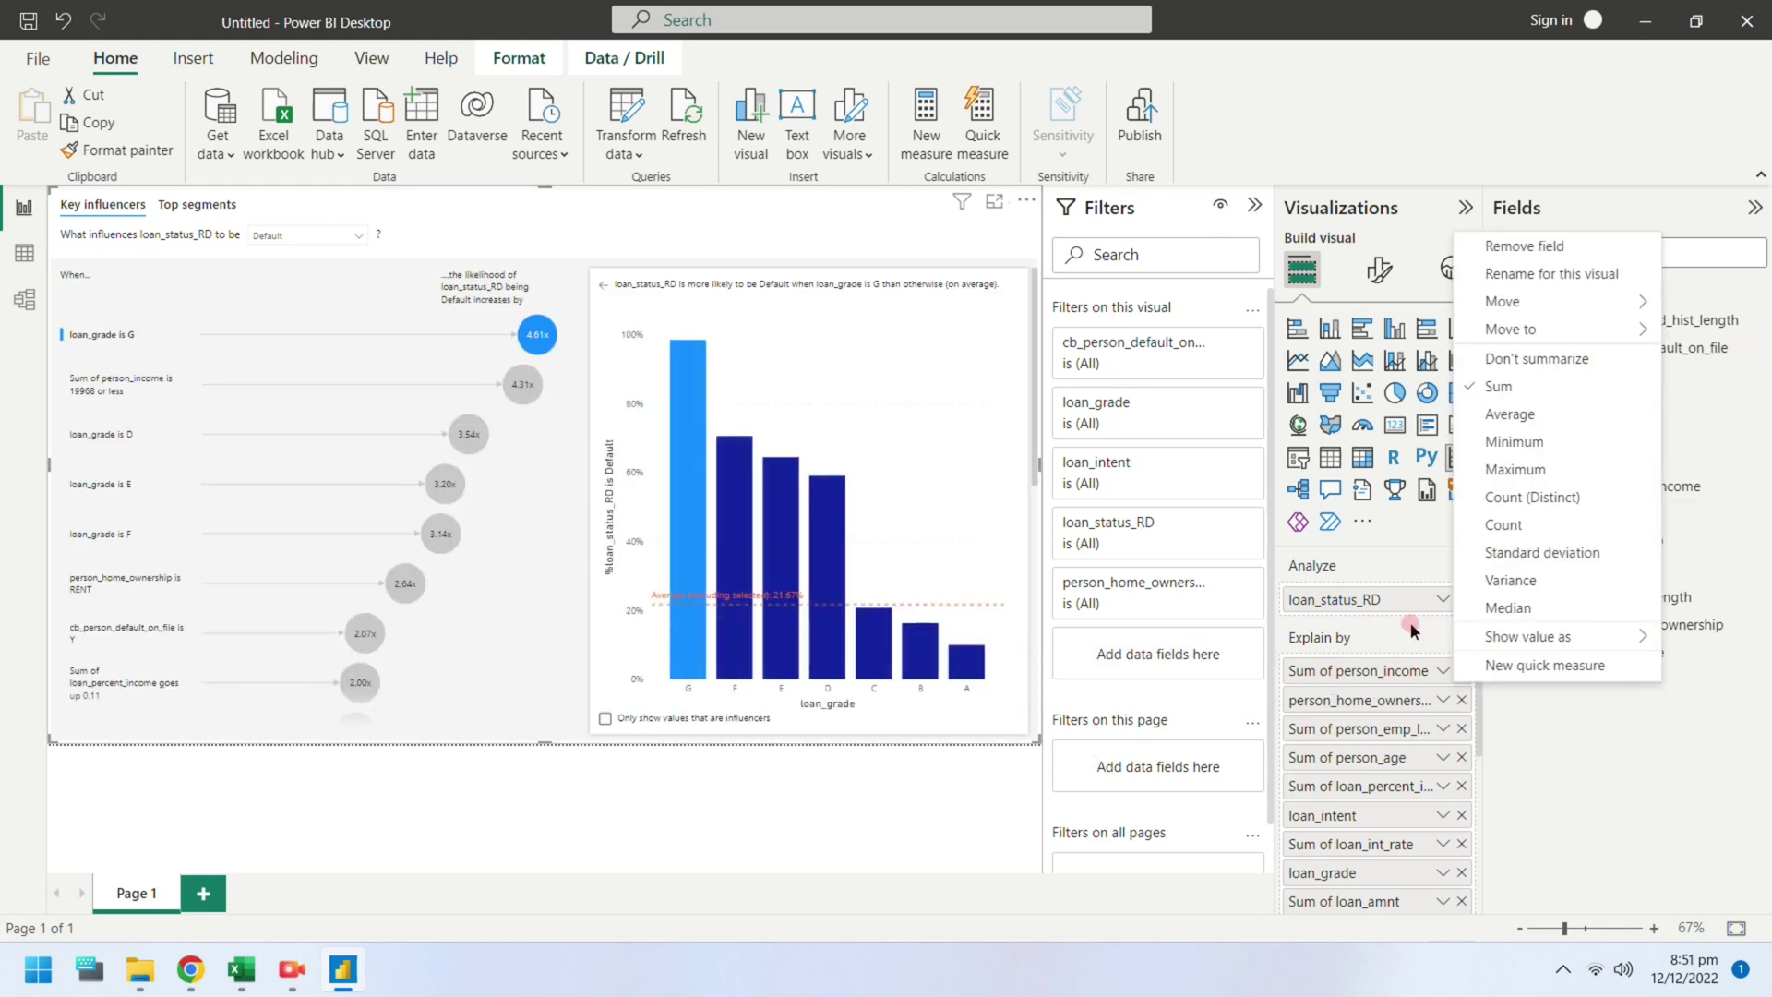
pyautogui.click(1510, 414)
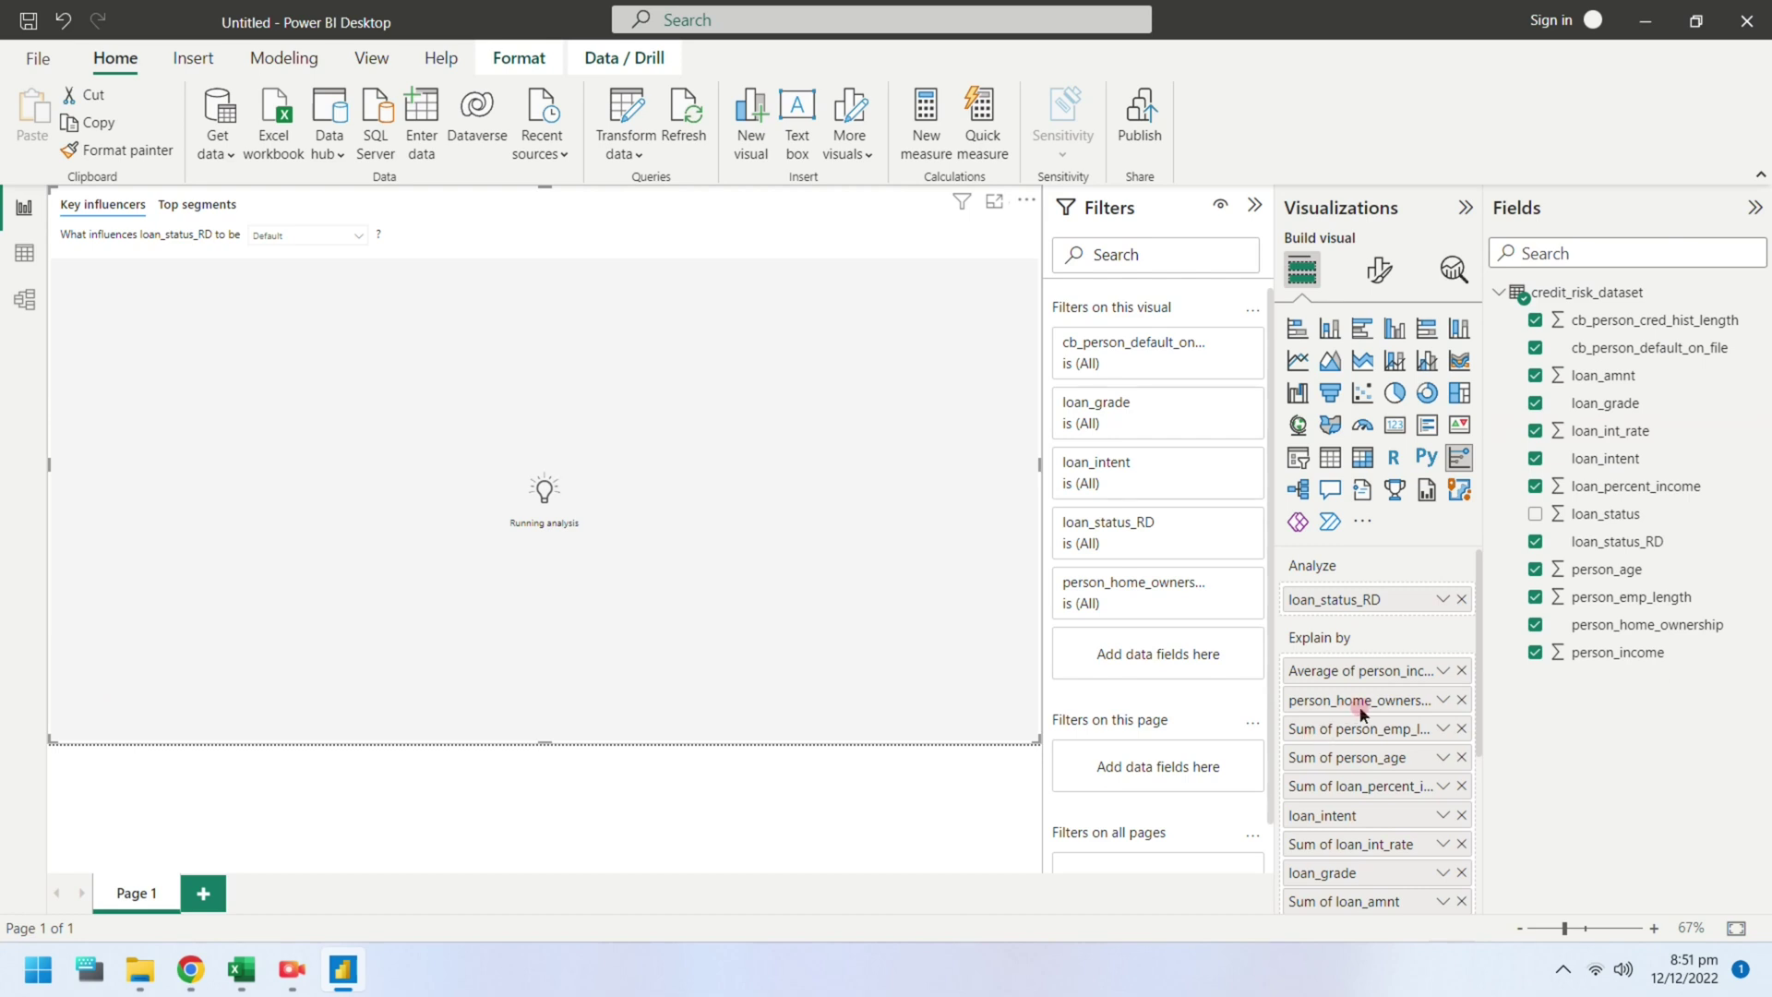
pyautogui.click(1442, 728)
pyautogui.click(1511, 471)
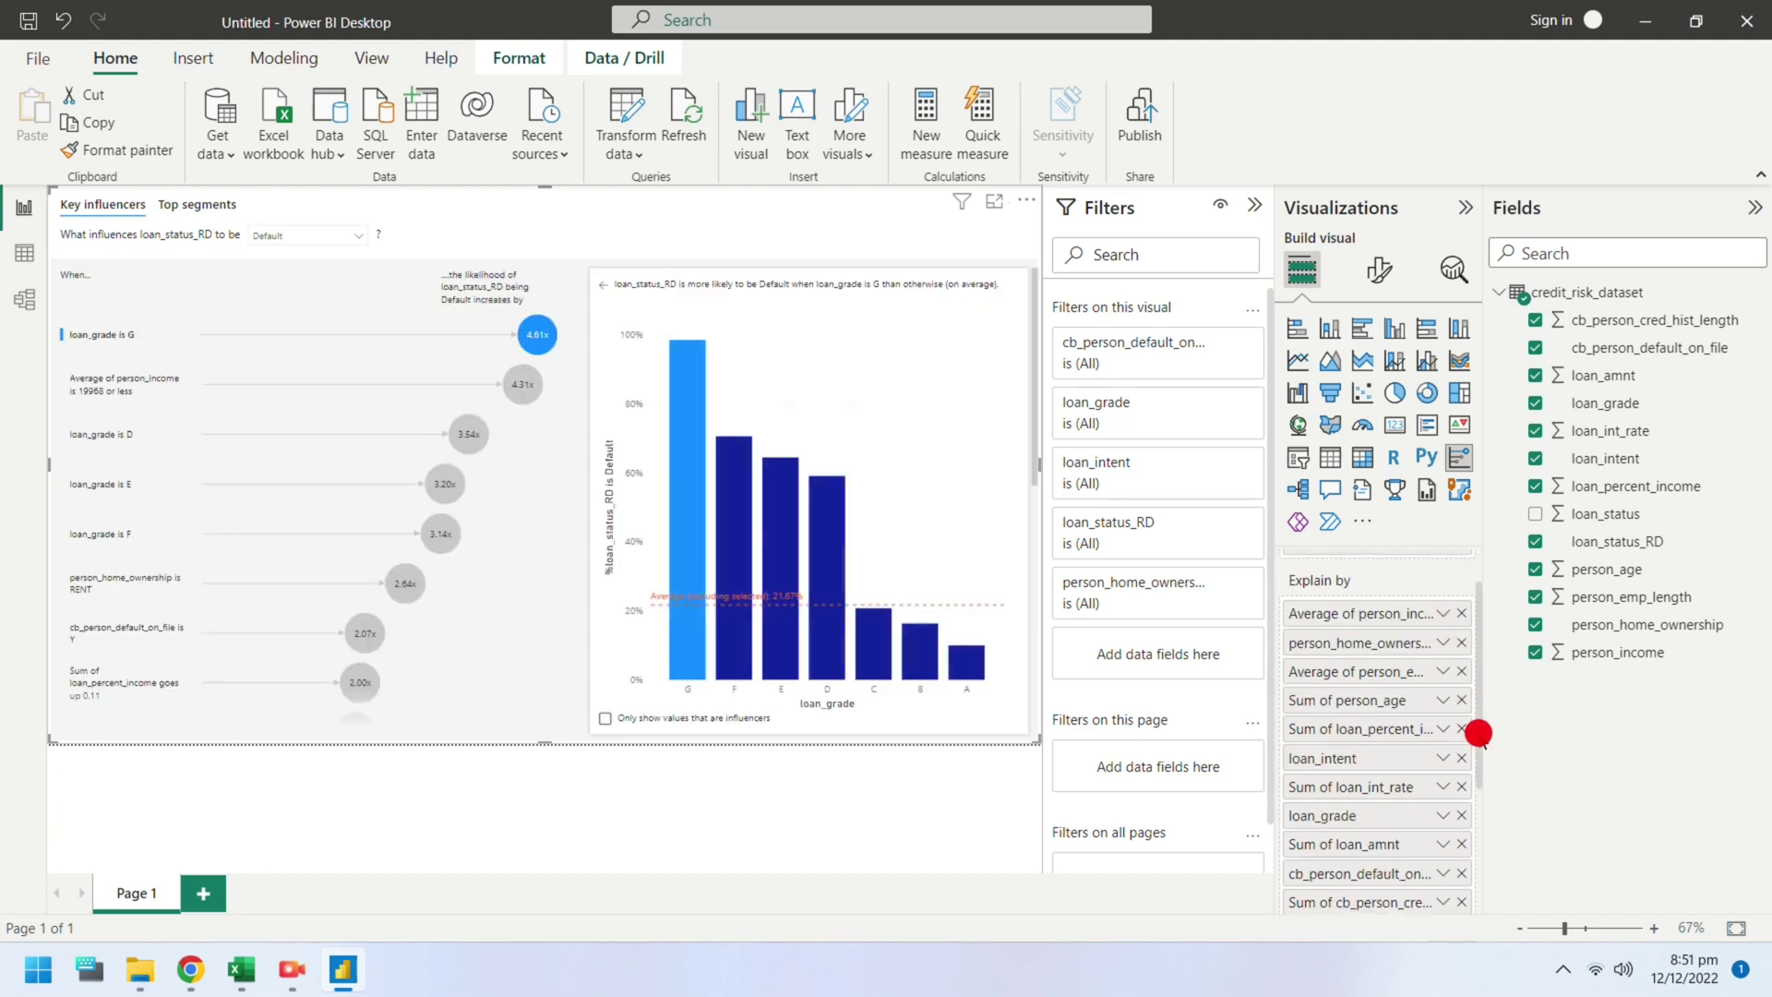
pyautogui.scroll(-3, 1463, 748)
pyautogui.click(1443, 641)
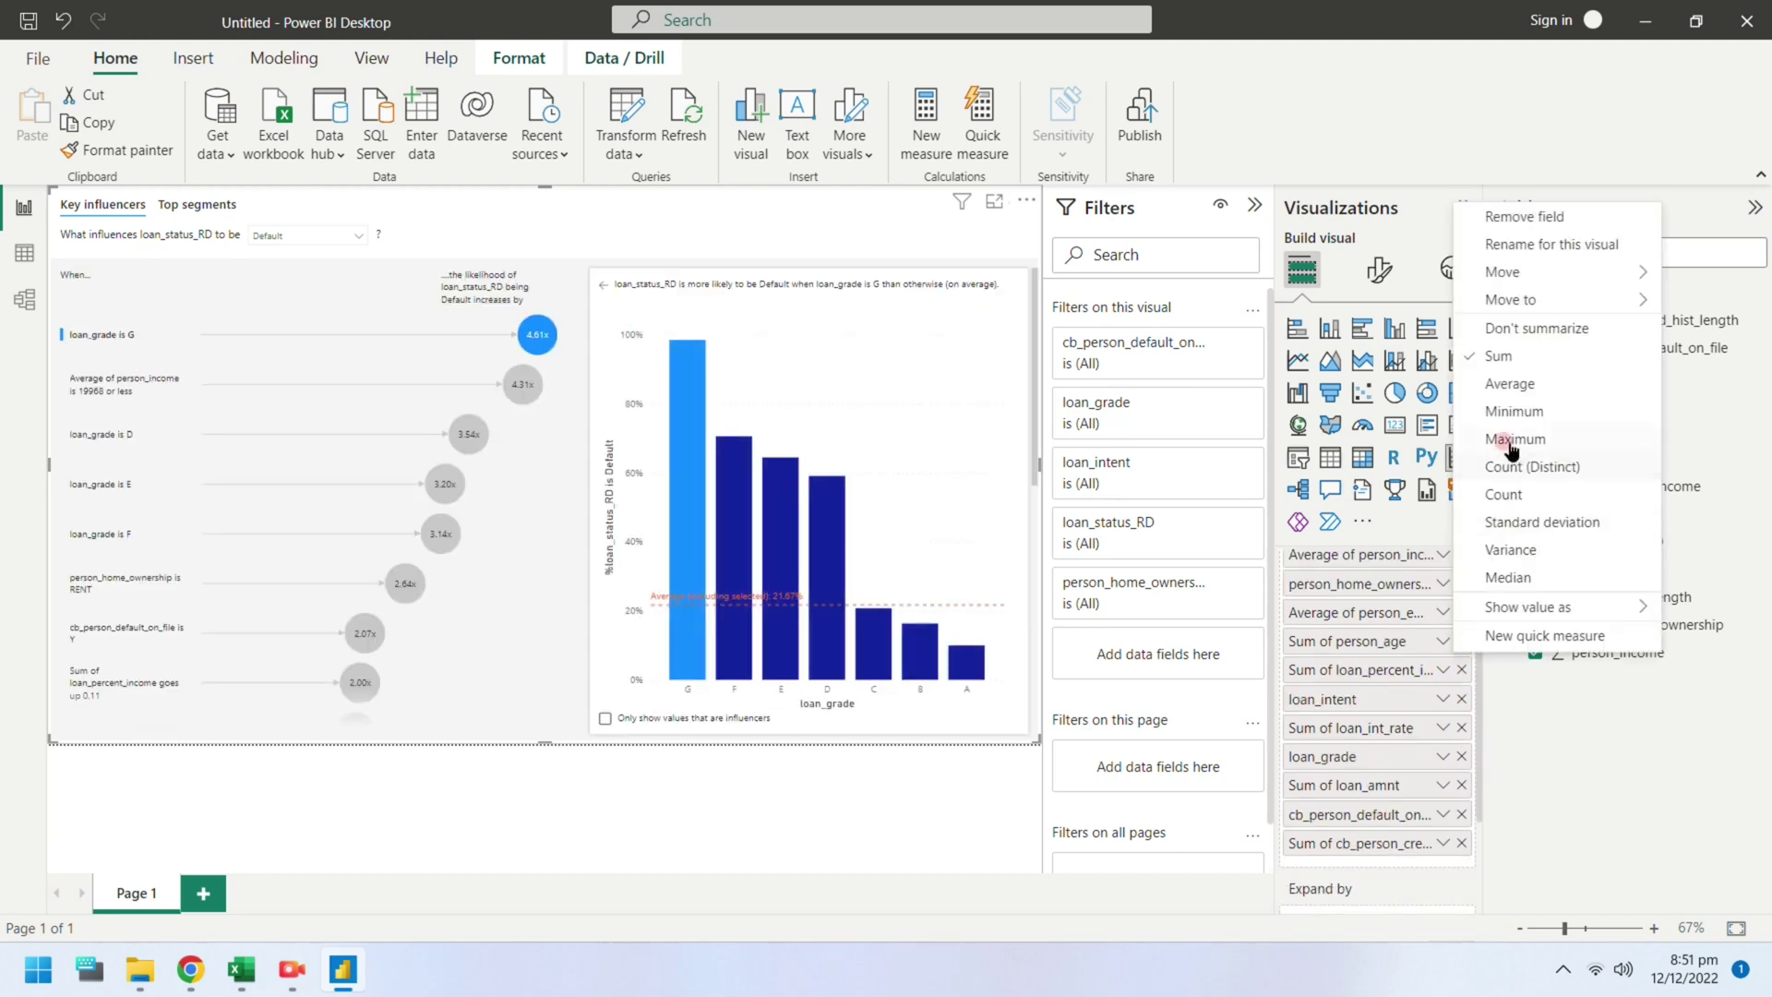
pyautogui.click(1510, 383)
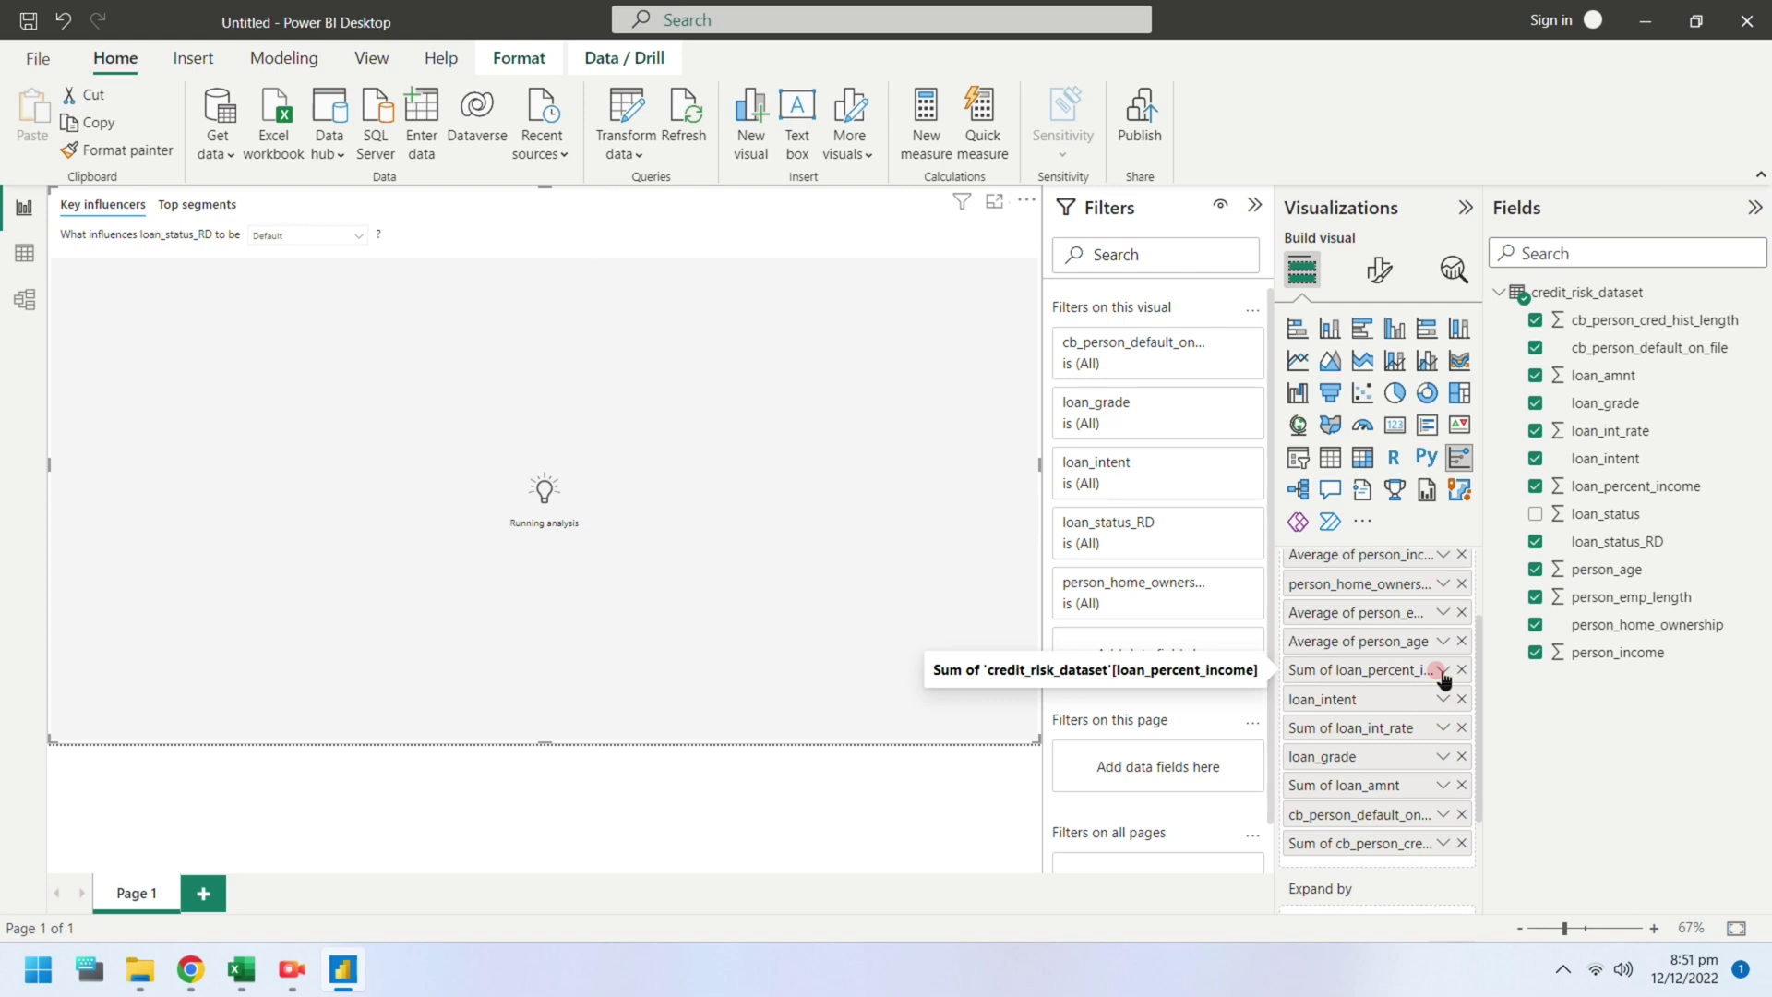
# Switch loan_percent_income, loan_int_rate, loan_amnt and cb_person_cred_hist_length to Average
pyautogui.click(1443, 677)
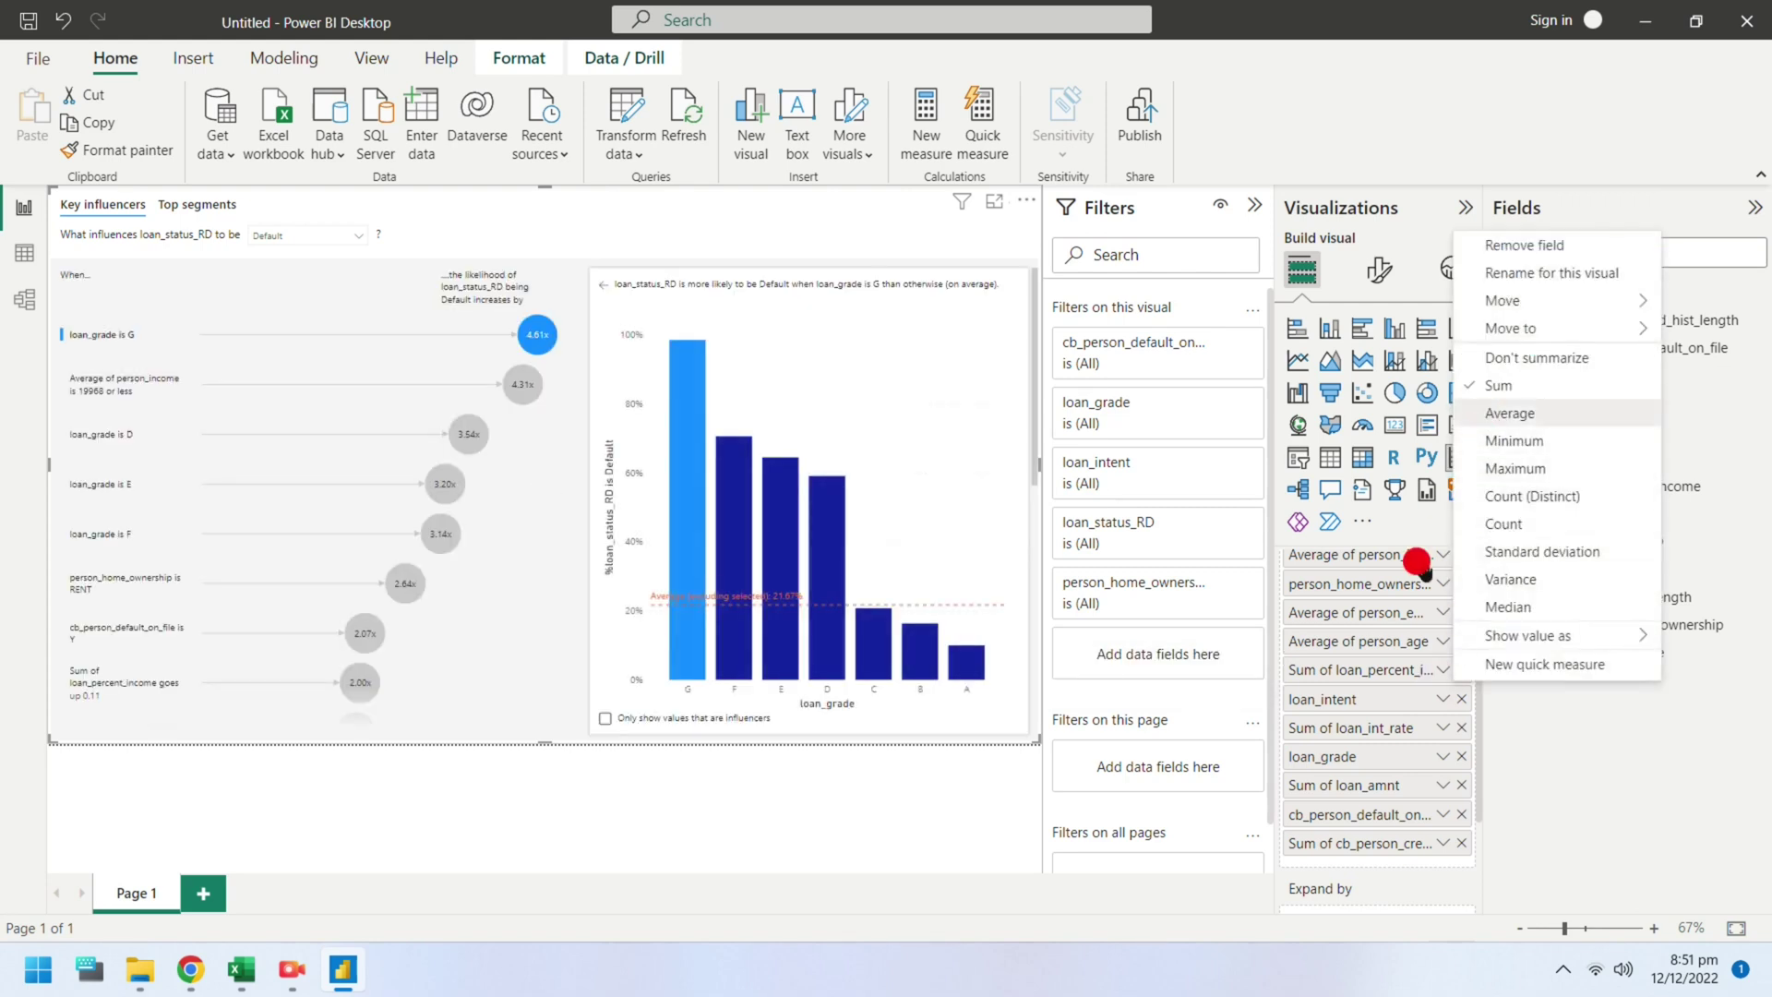
pyautogui.click(1511, 414)
pyautogui.click(1442, 728)
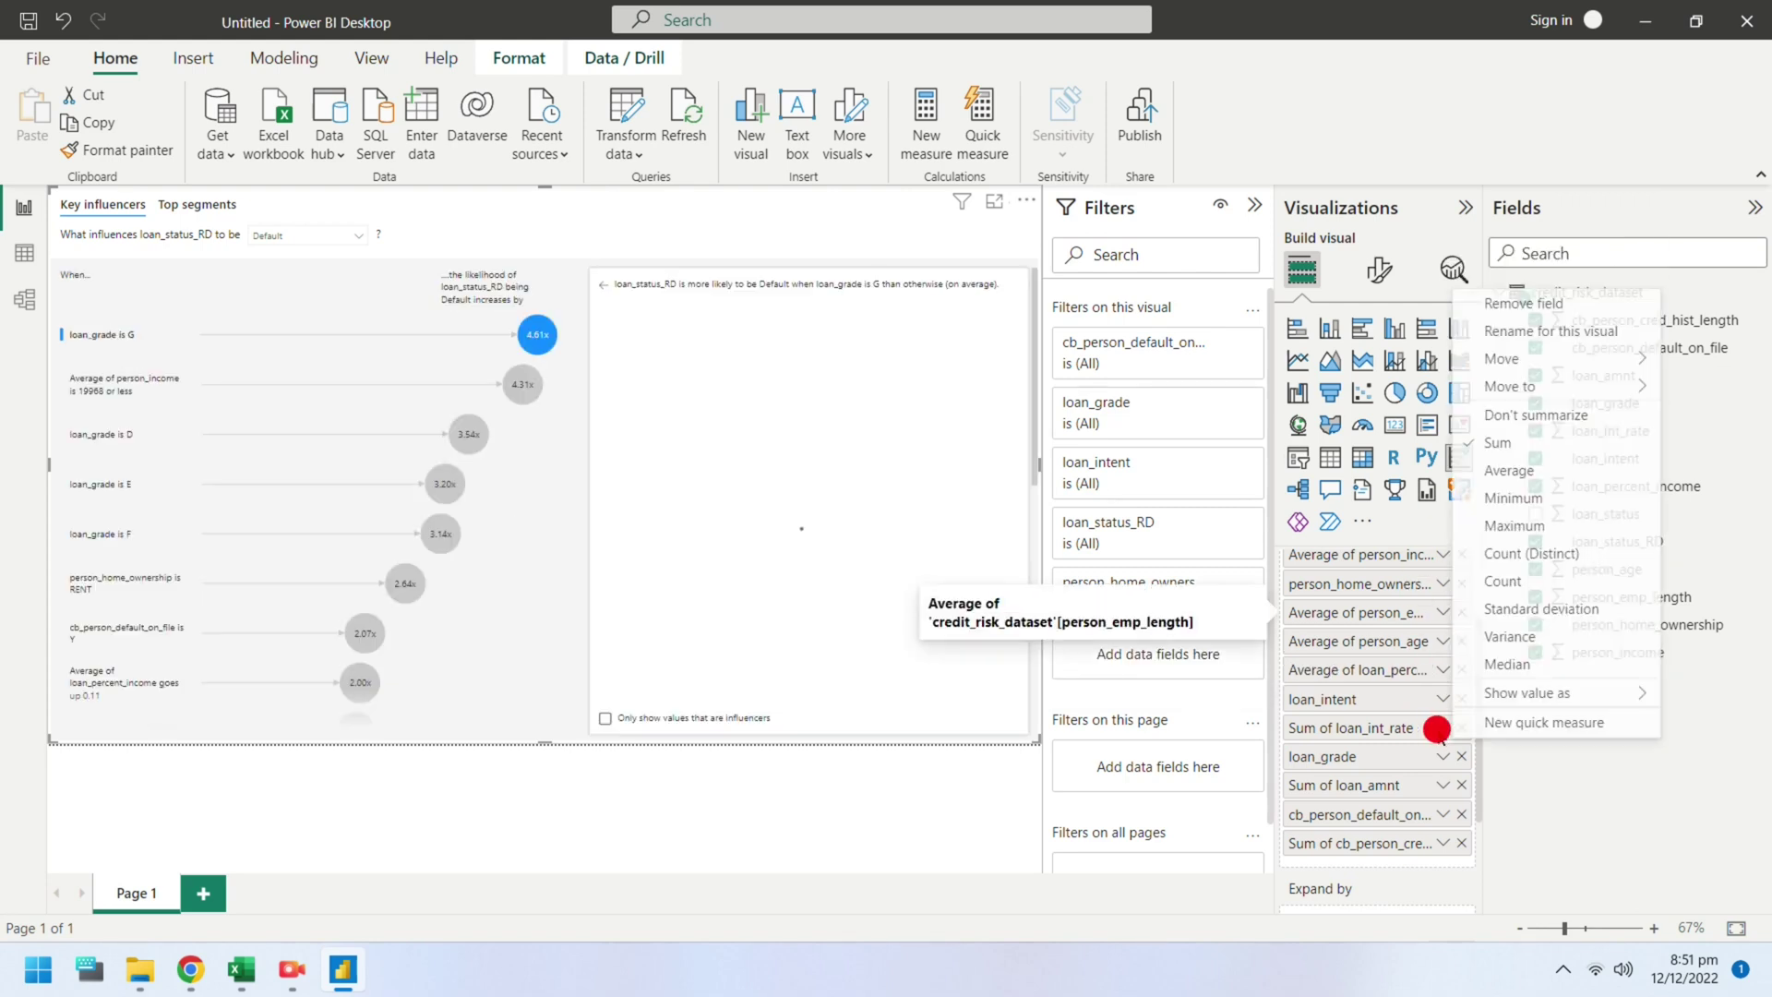
pyautogui.click(1510, 470)
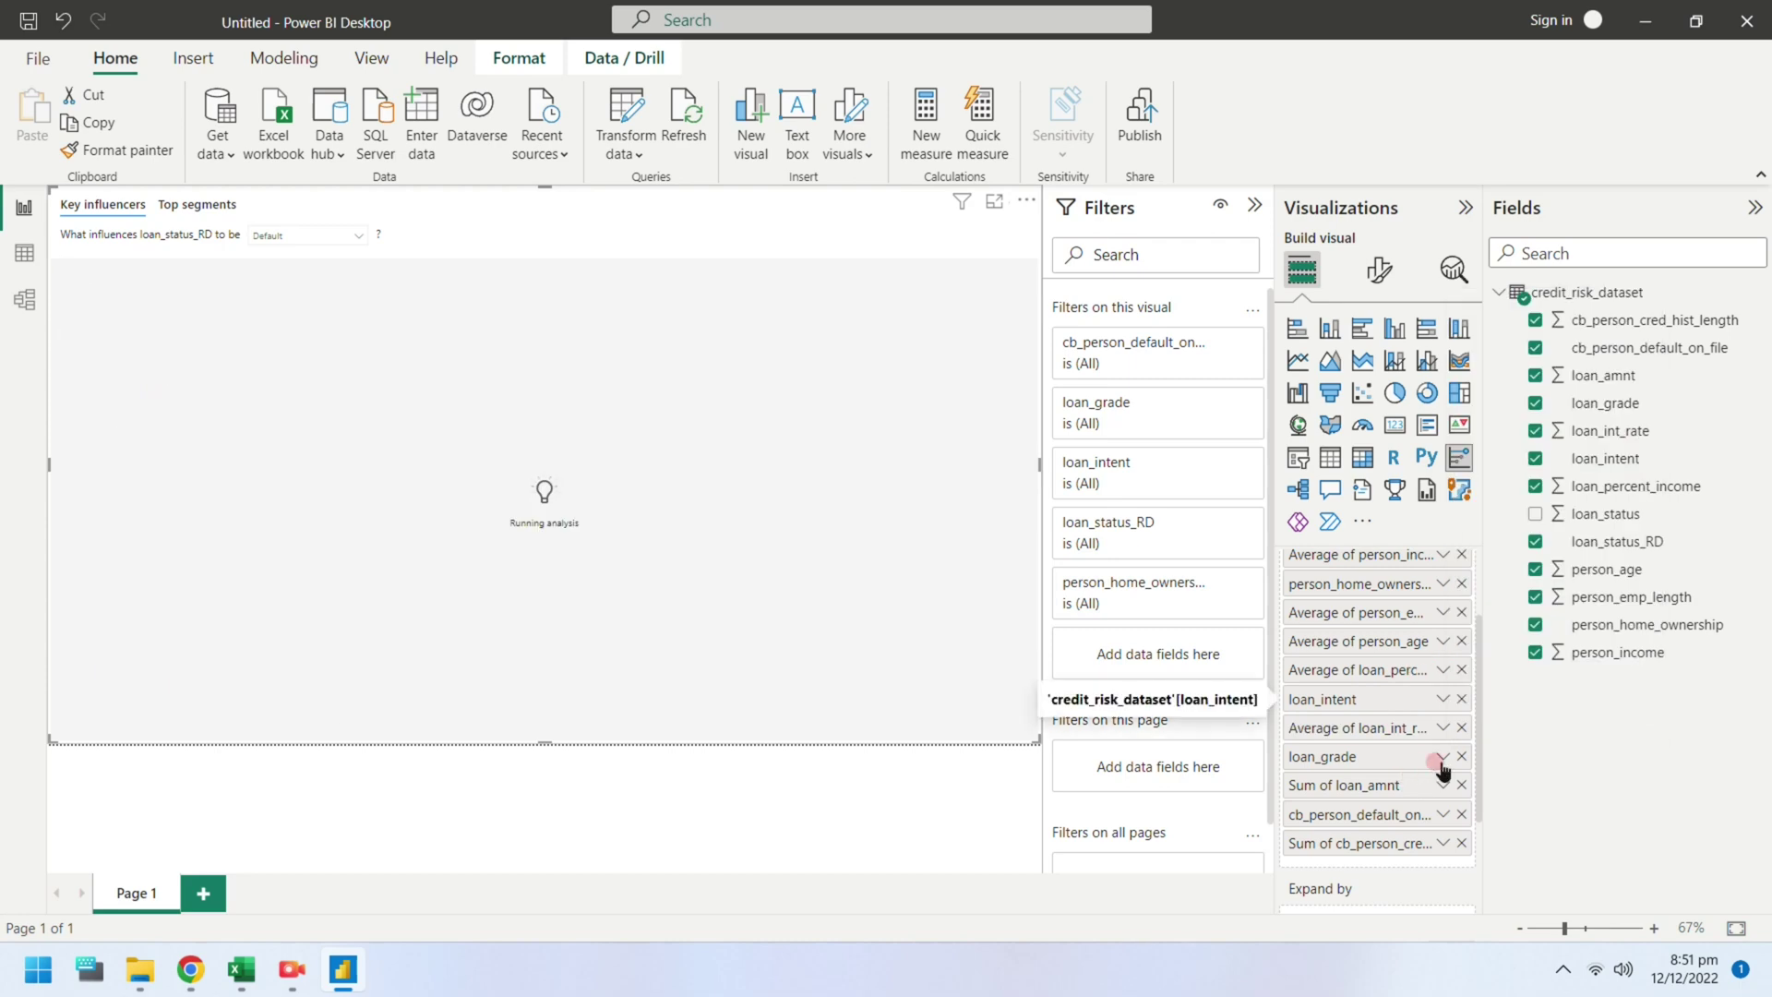
pyautogui.click(1443, 786)
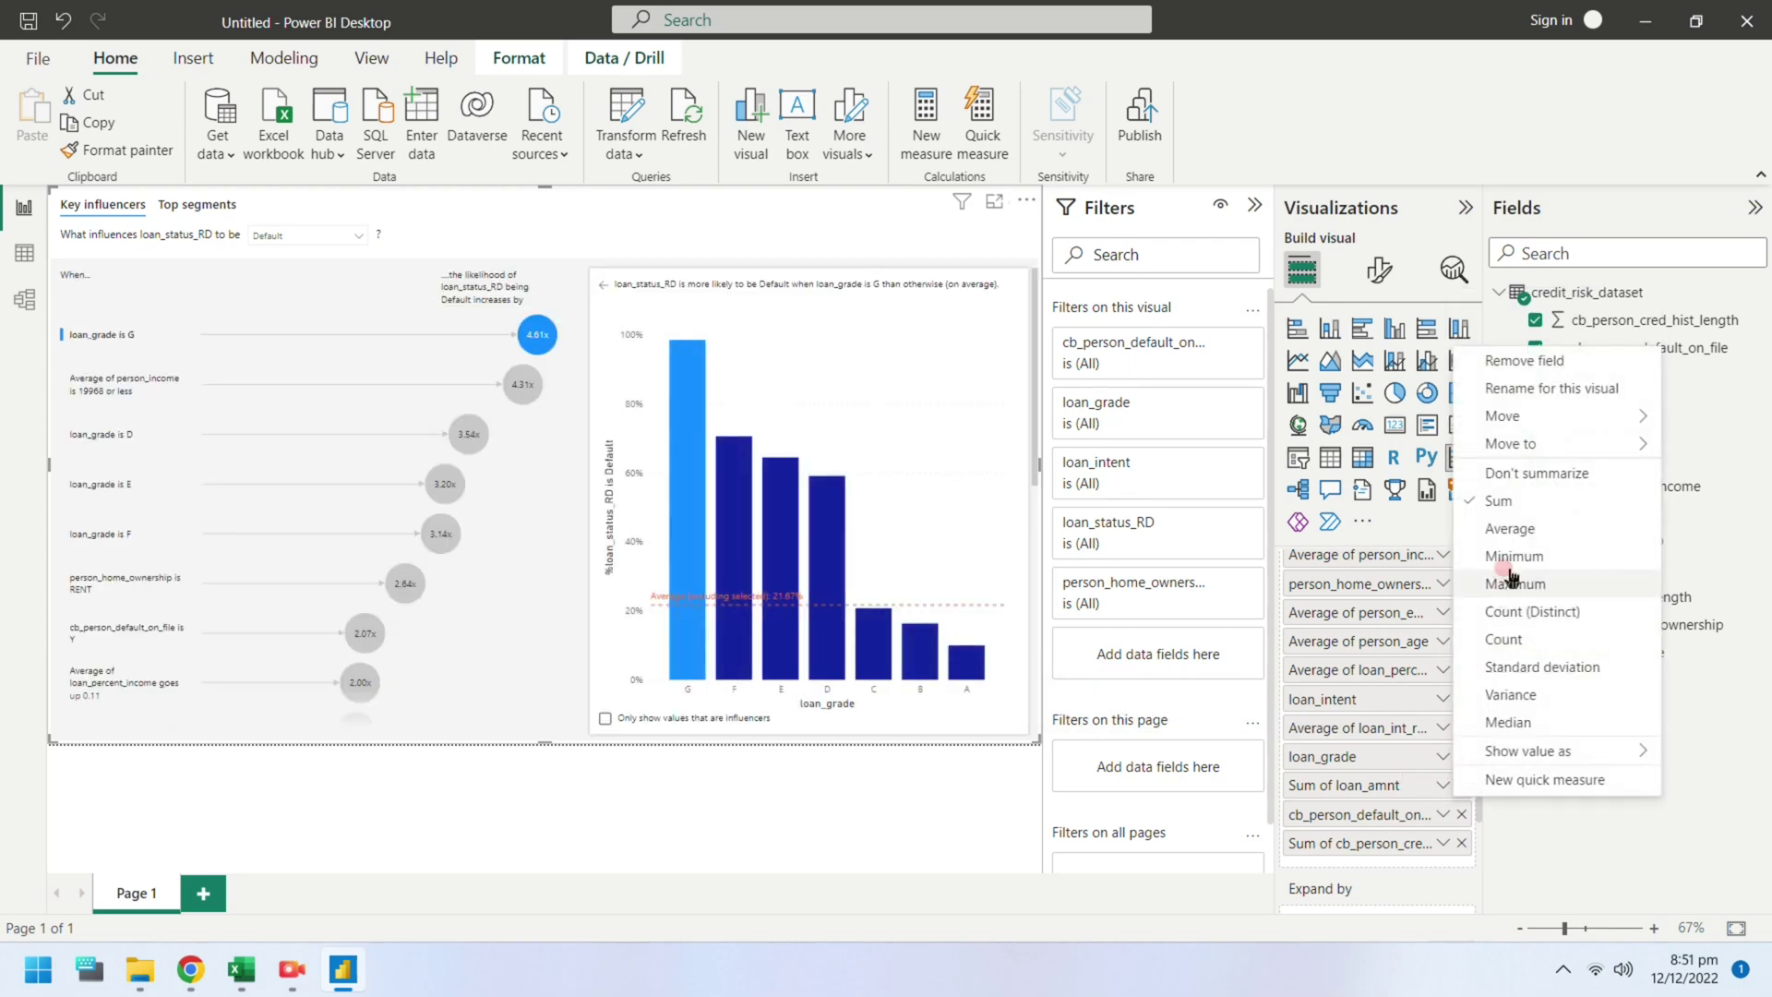
pyautogui.click(1509, 520)
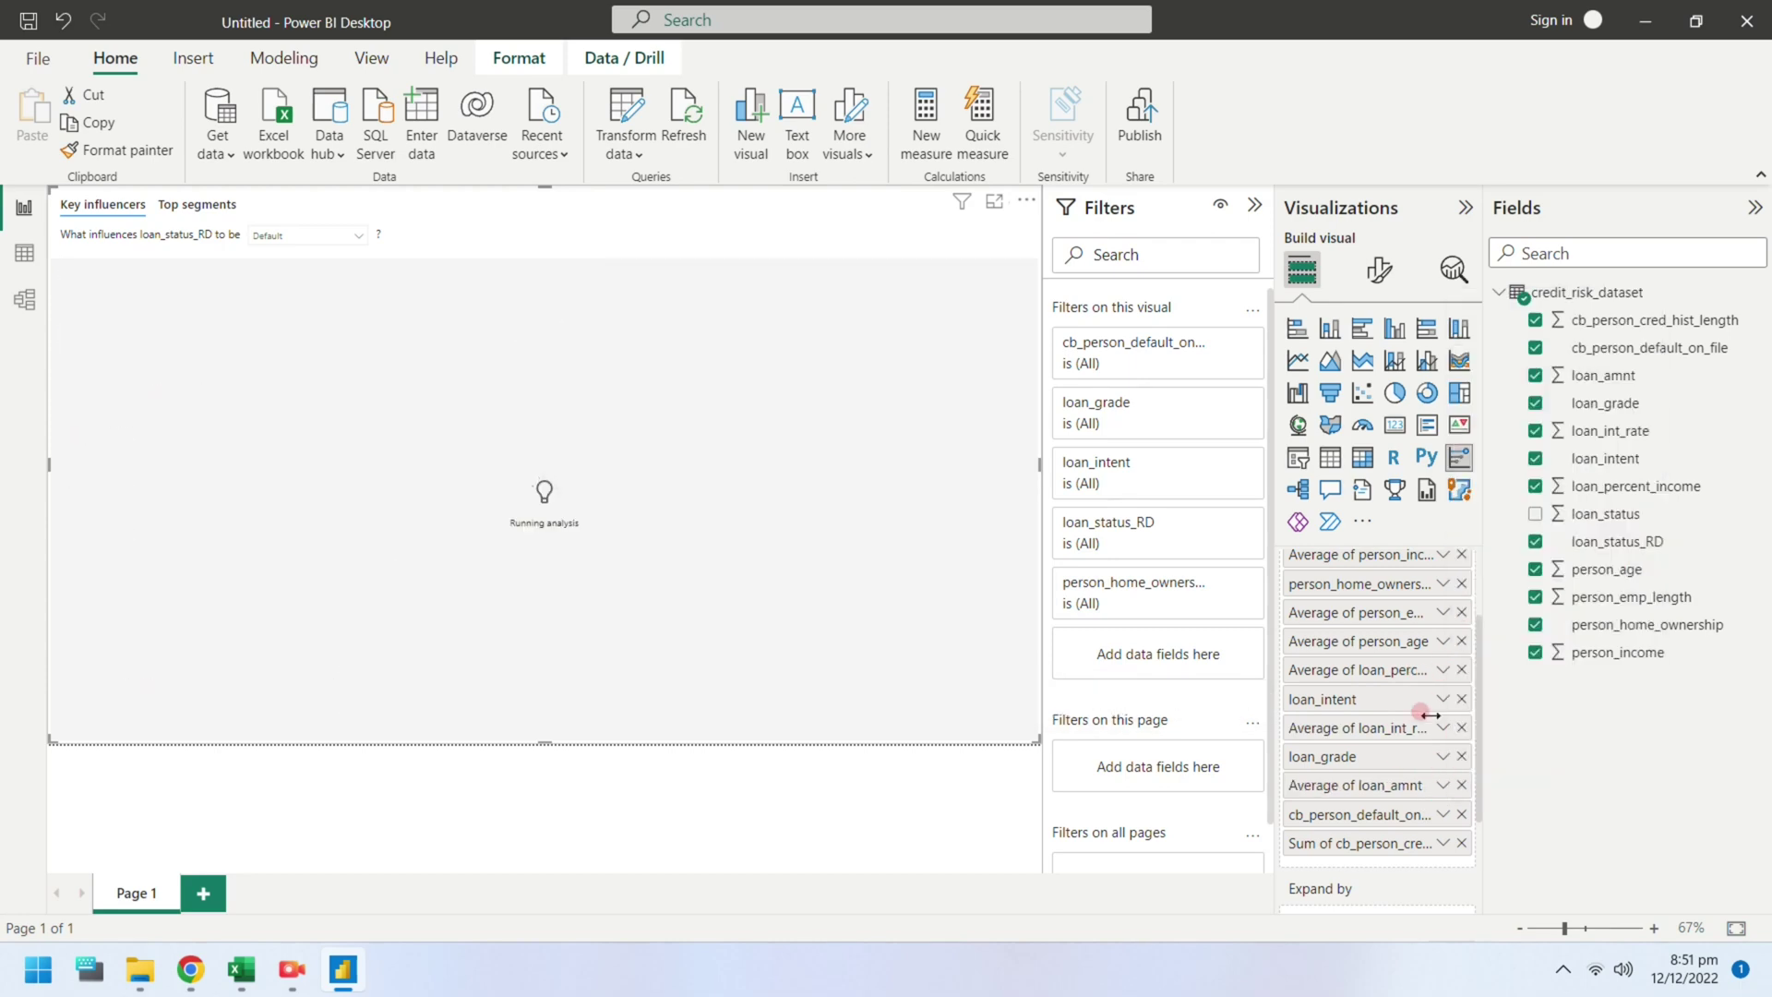
pyautogui.click(1441, 842)
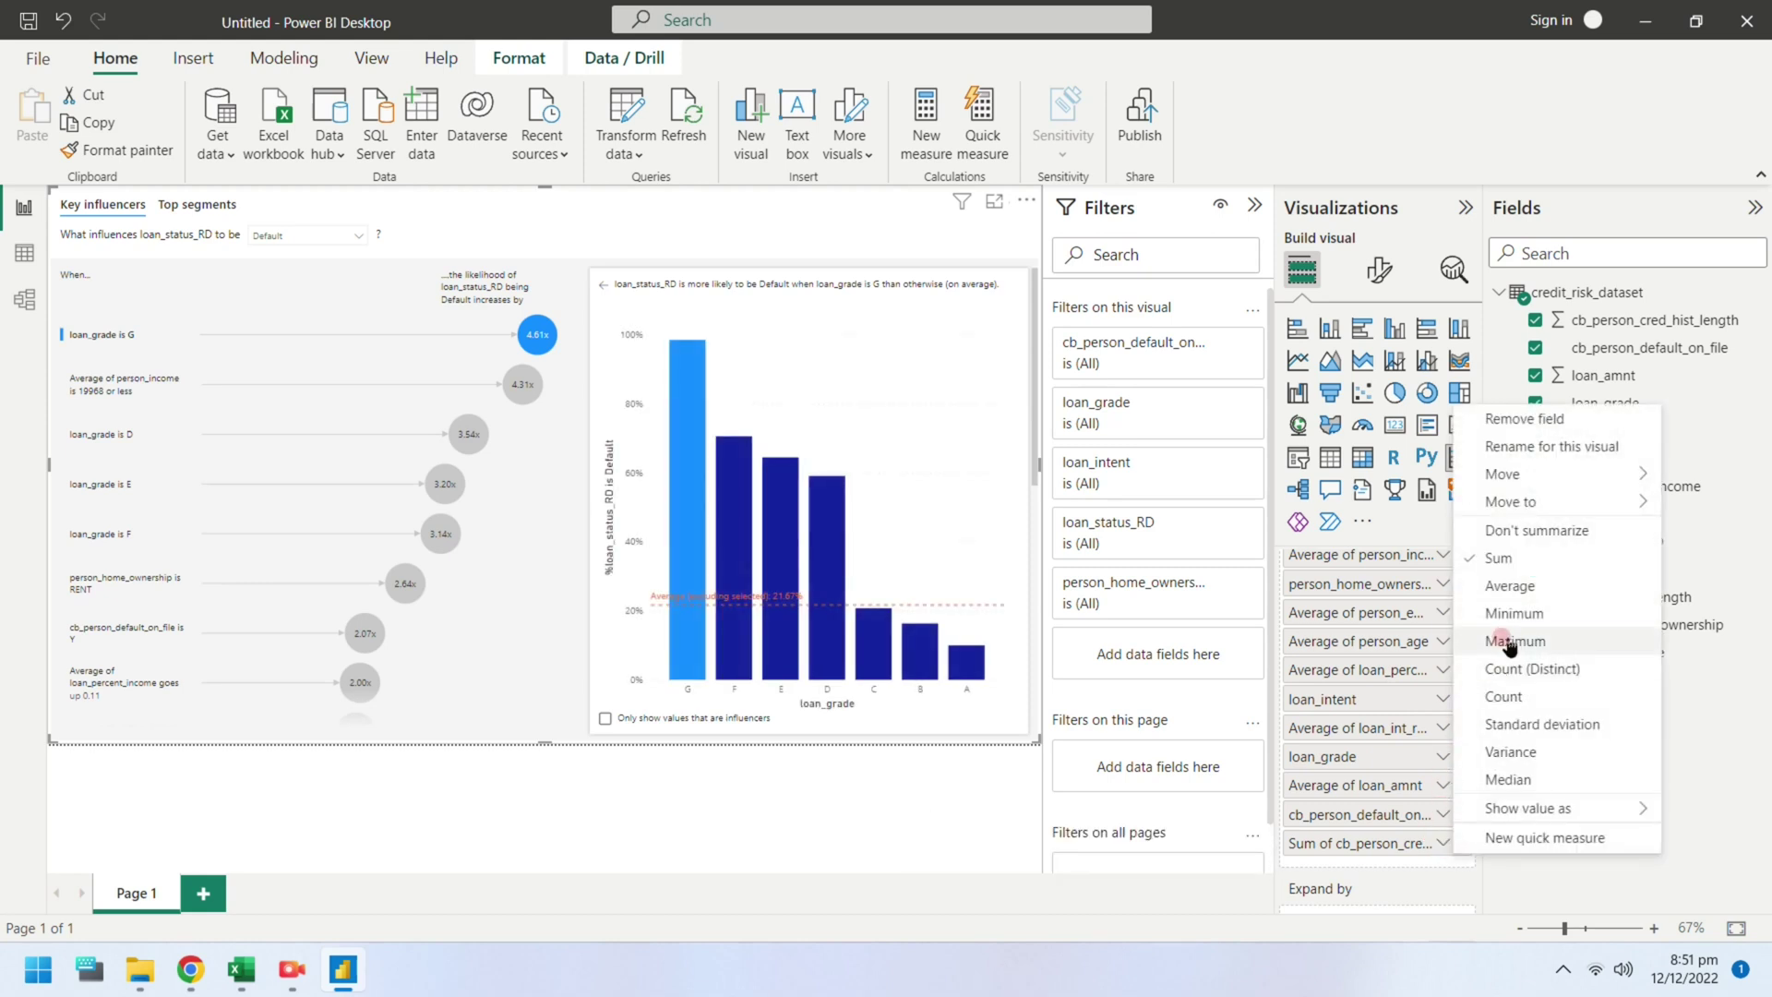
pyautogui.click(1508, 587)
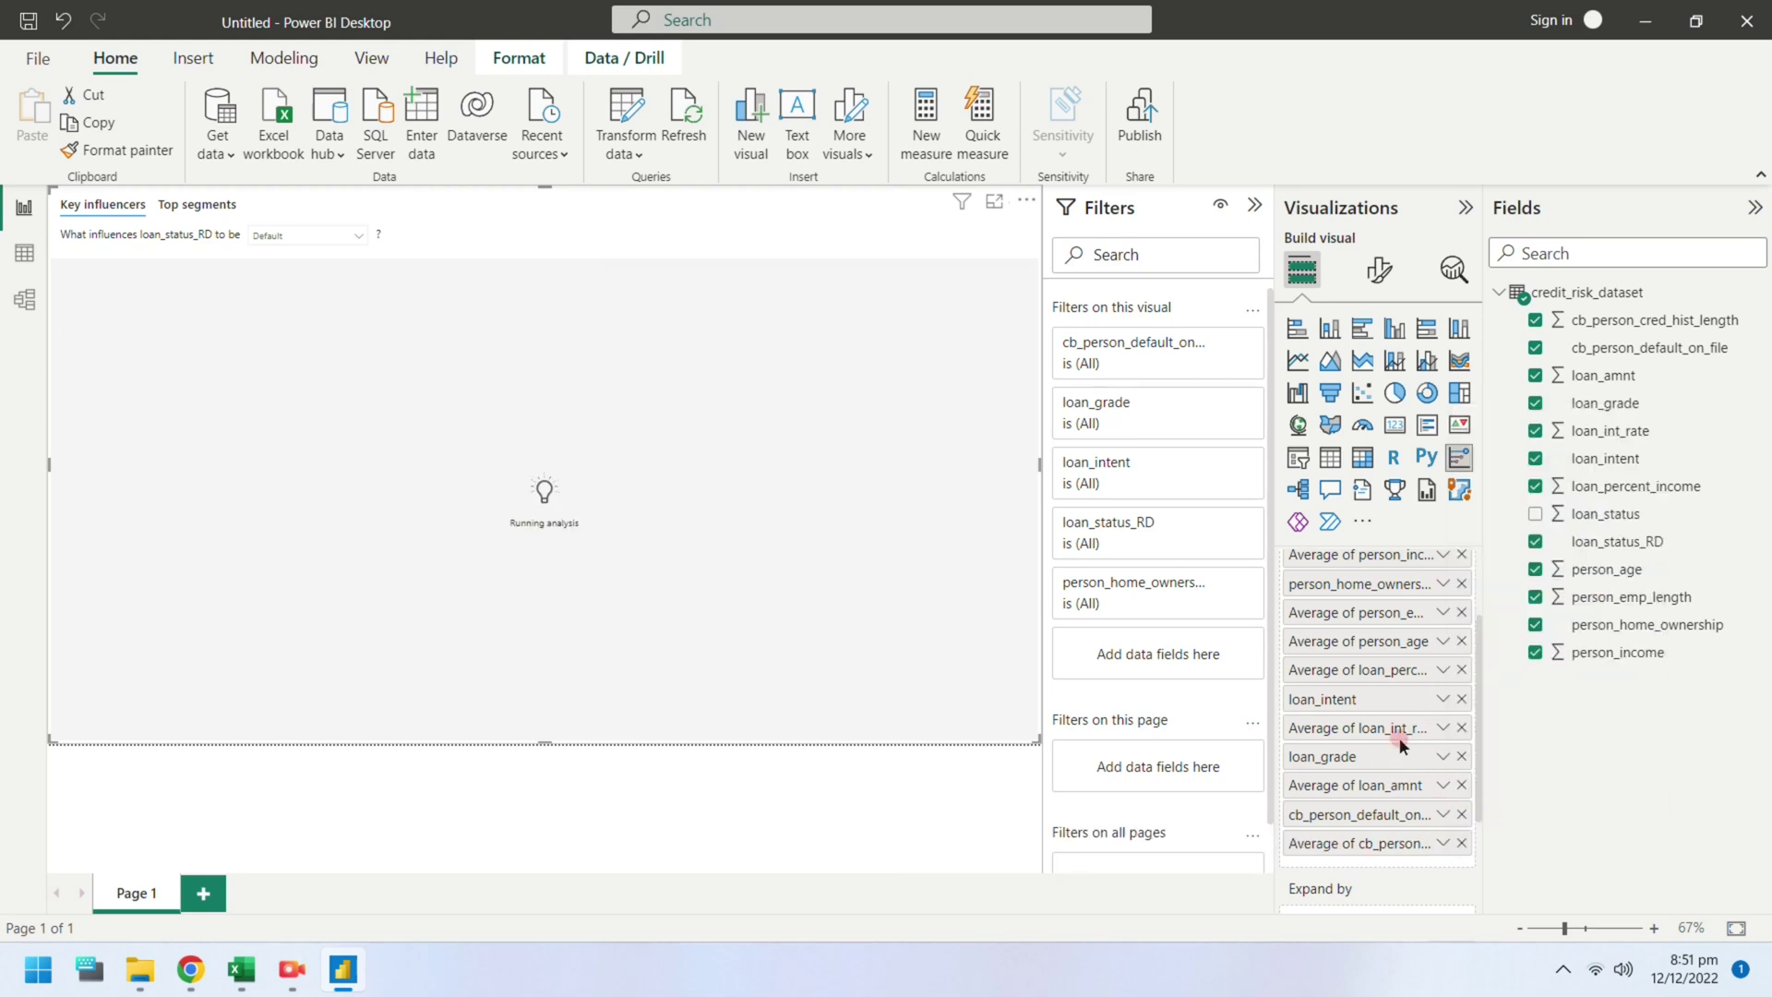
pyautogui.scroll(2, 1392, 693)
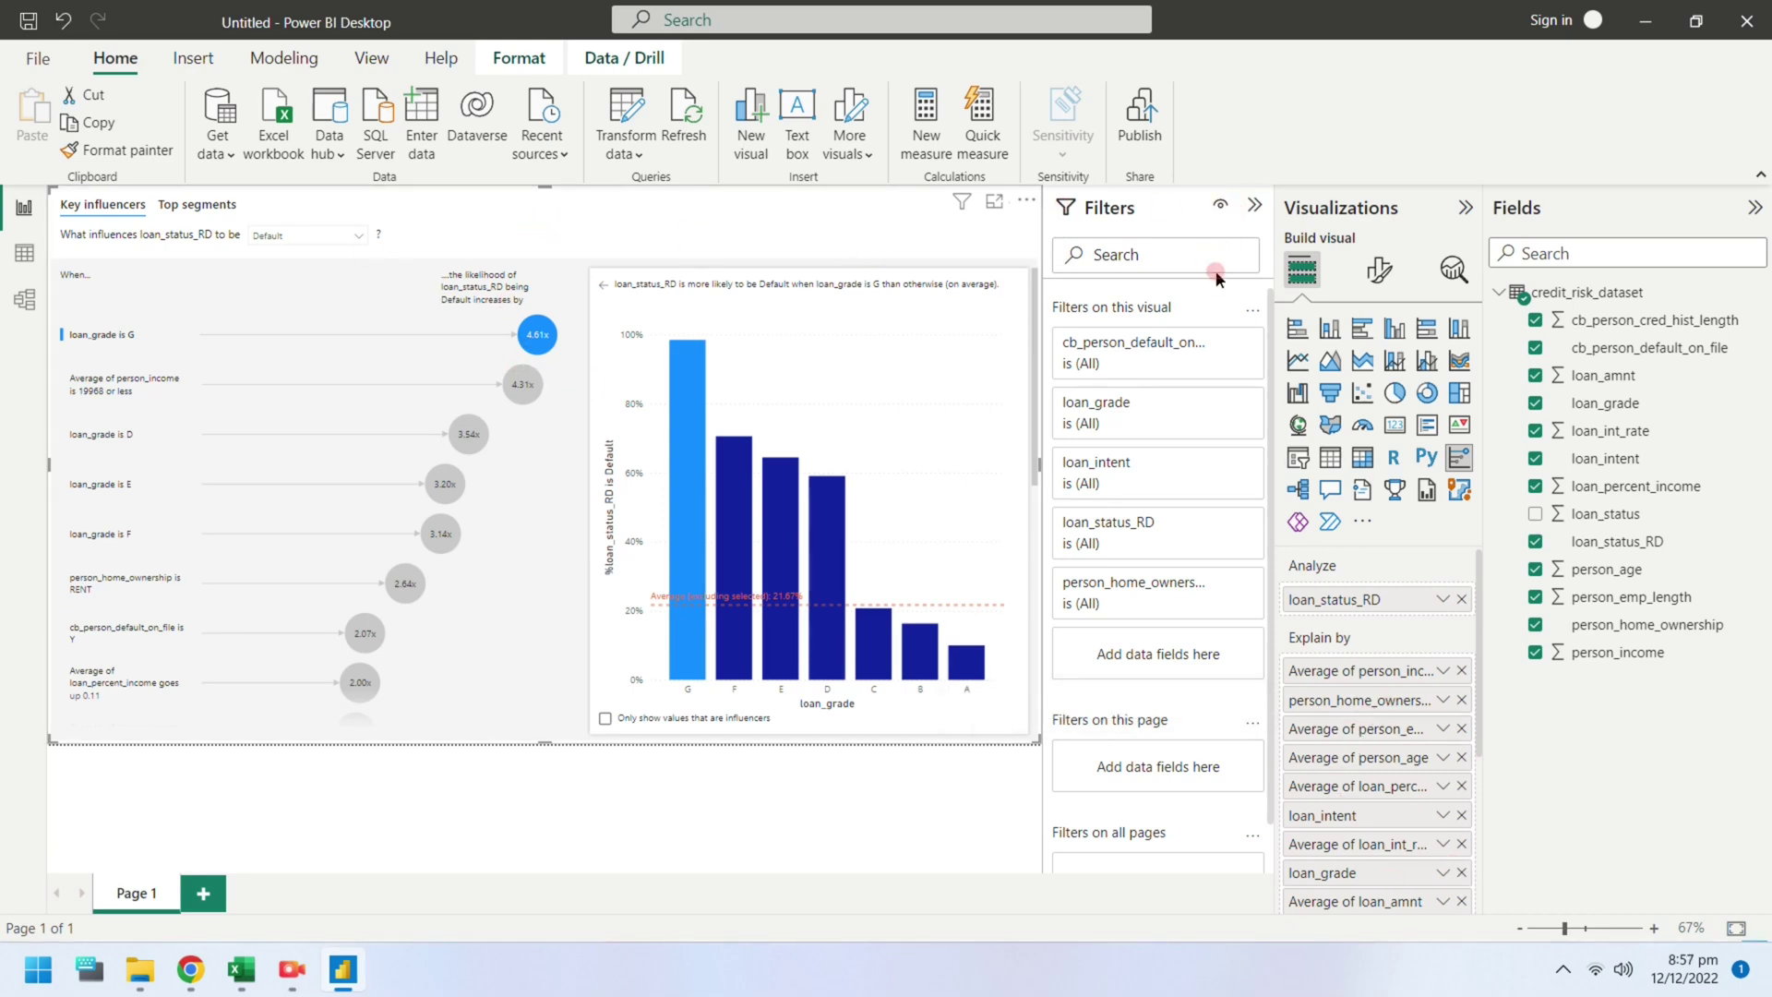
# Collapse the Filters pane and narrow the Fields pane to widen the report canvas
pyautogui.click(1254, 205)
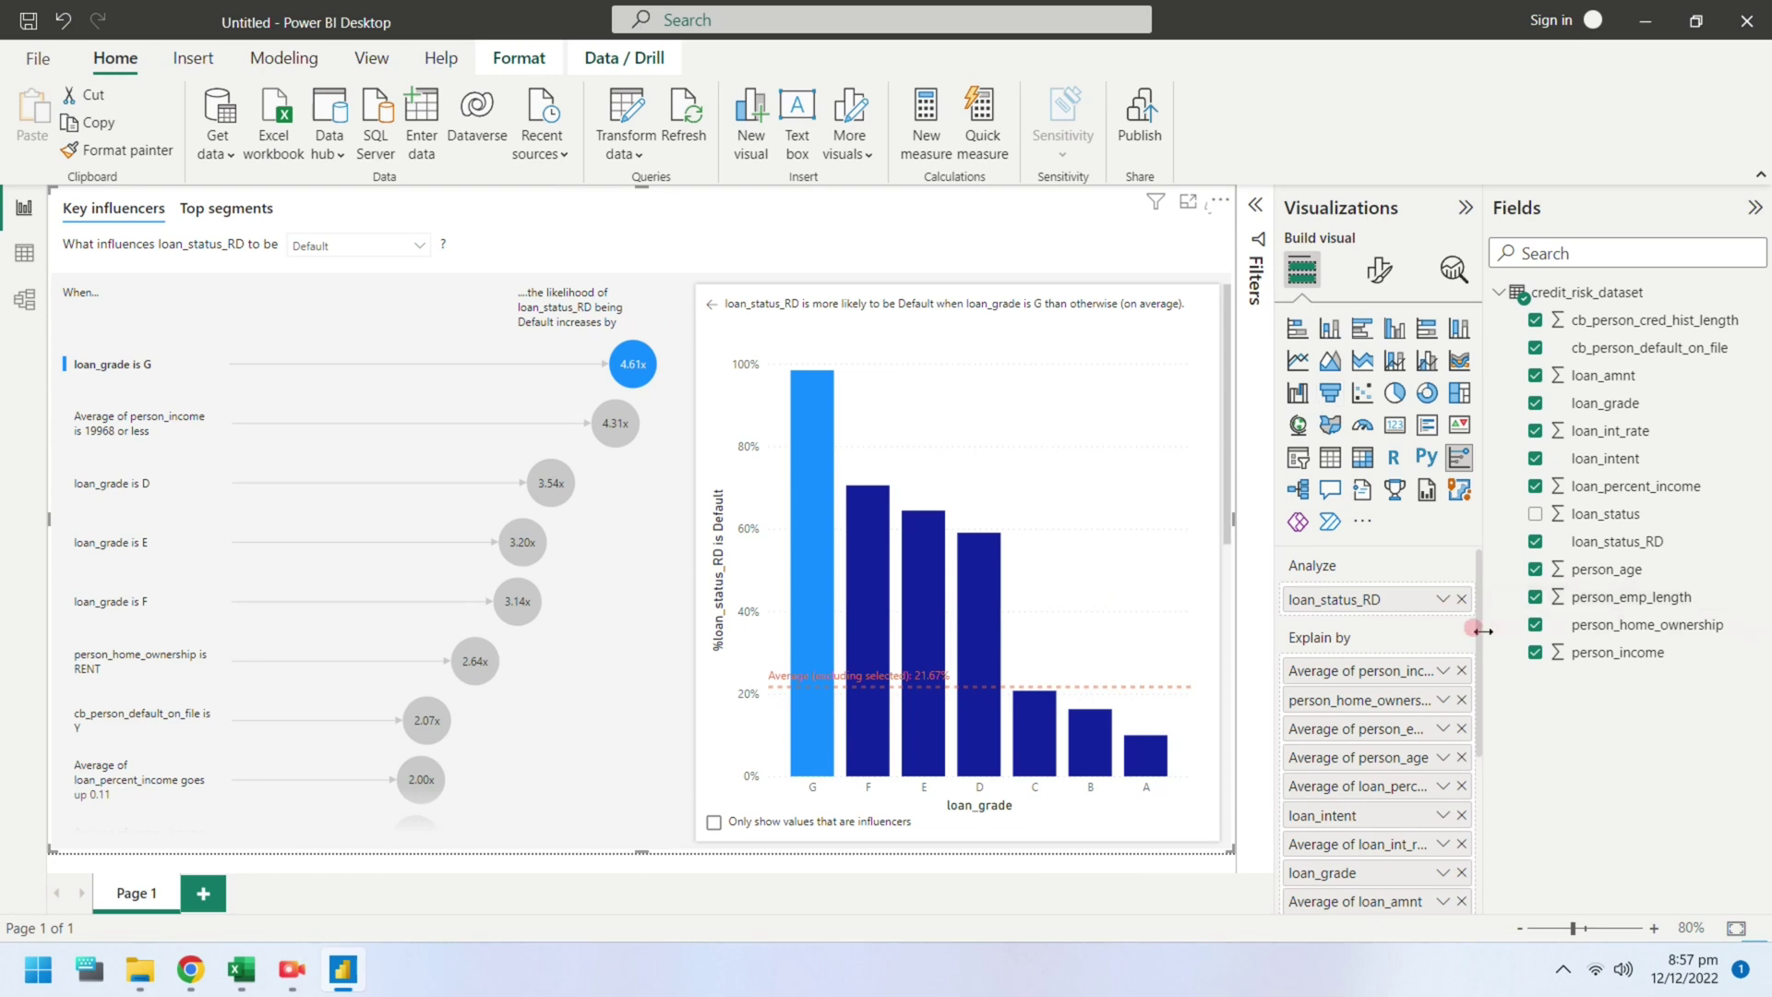
pyautogui.moveTo(1482, 631); pyautogui.dragTo(1561, 629)
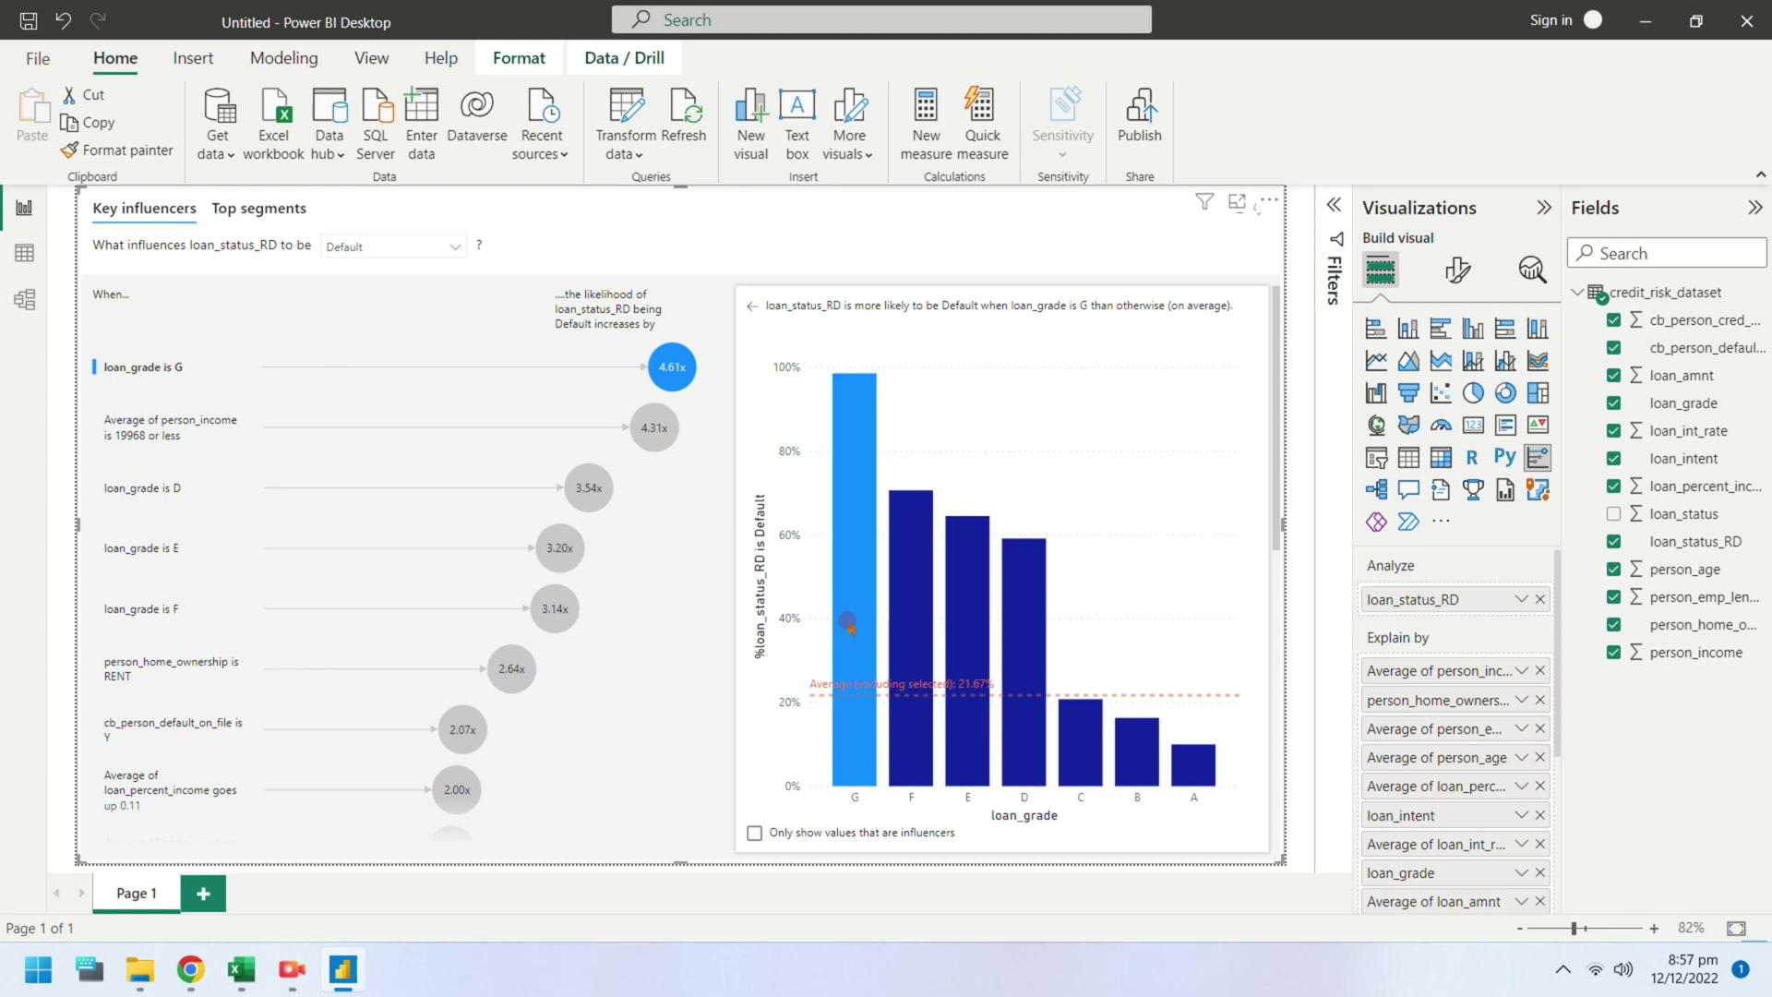
# Review the person_income, loan_grade D, E, F and home ownership RENT influencer charts
pyautogui.click(659, 432)
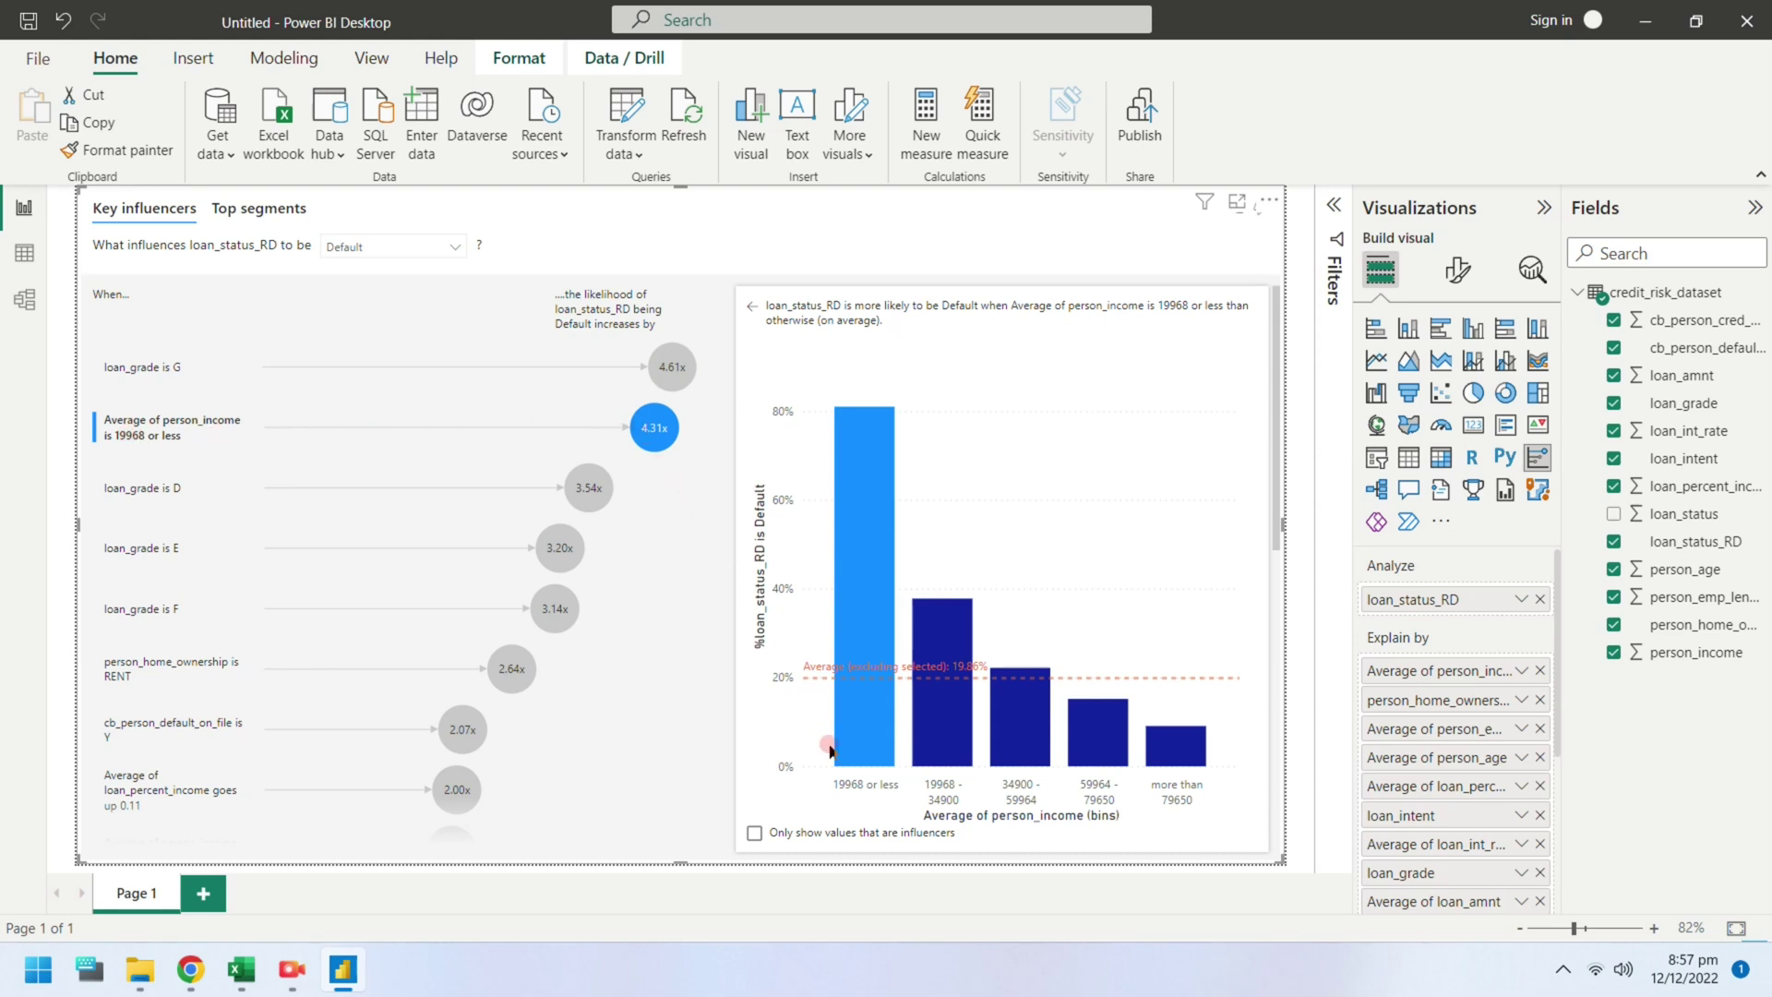
pyautogui.click(588, 504)
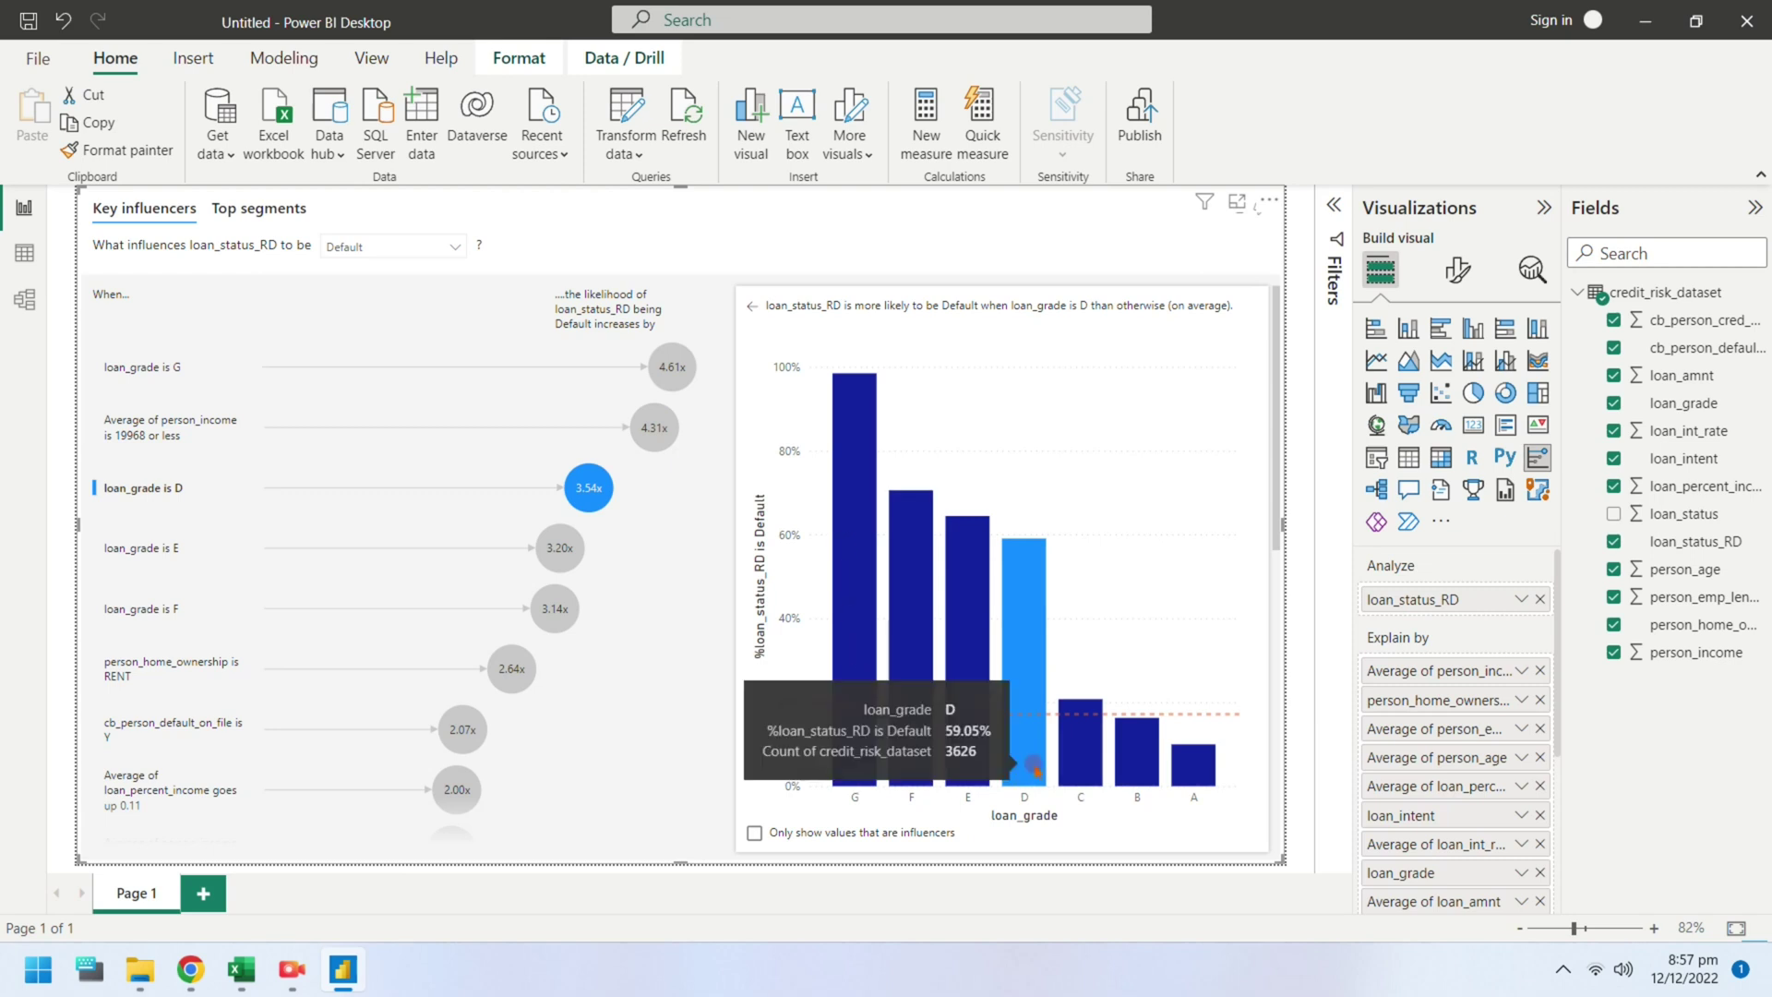
pyautogui.click(579, 549)
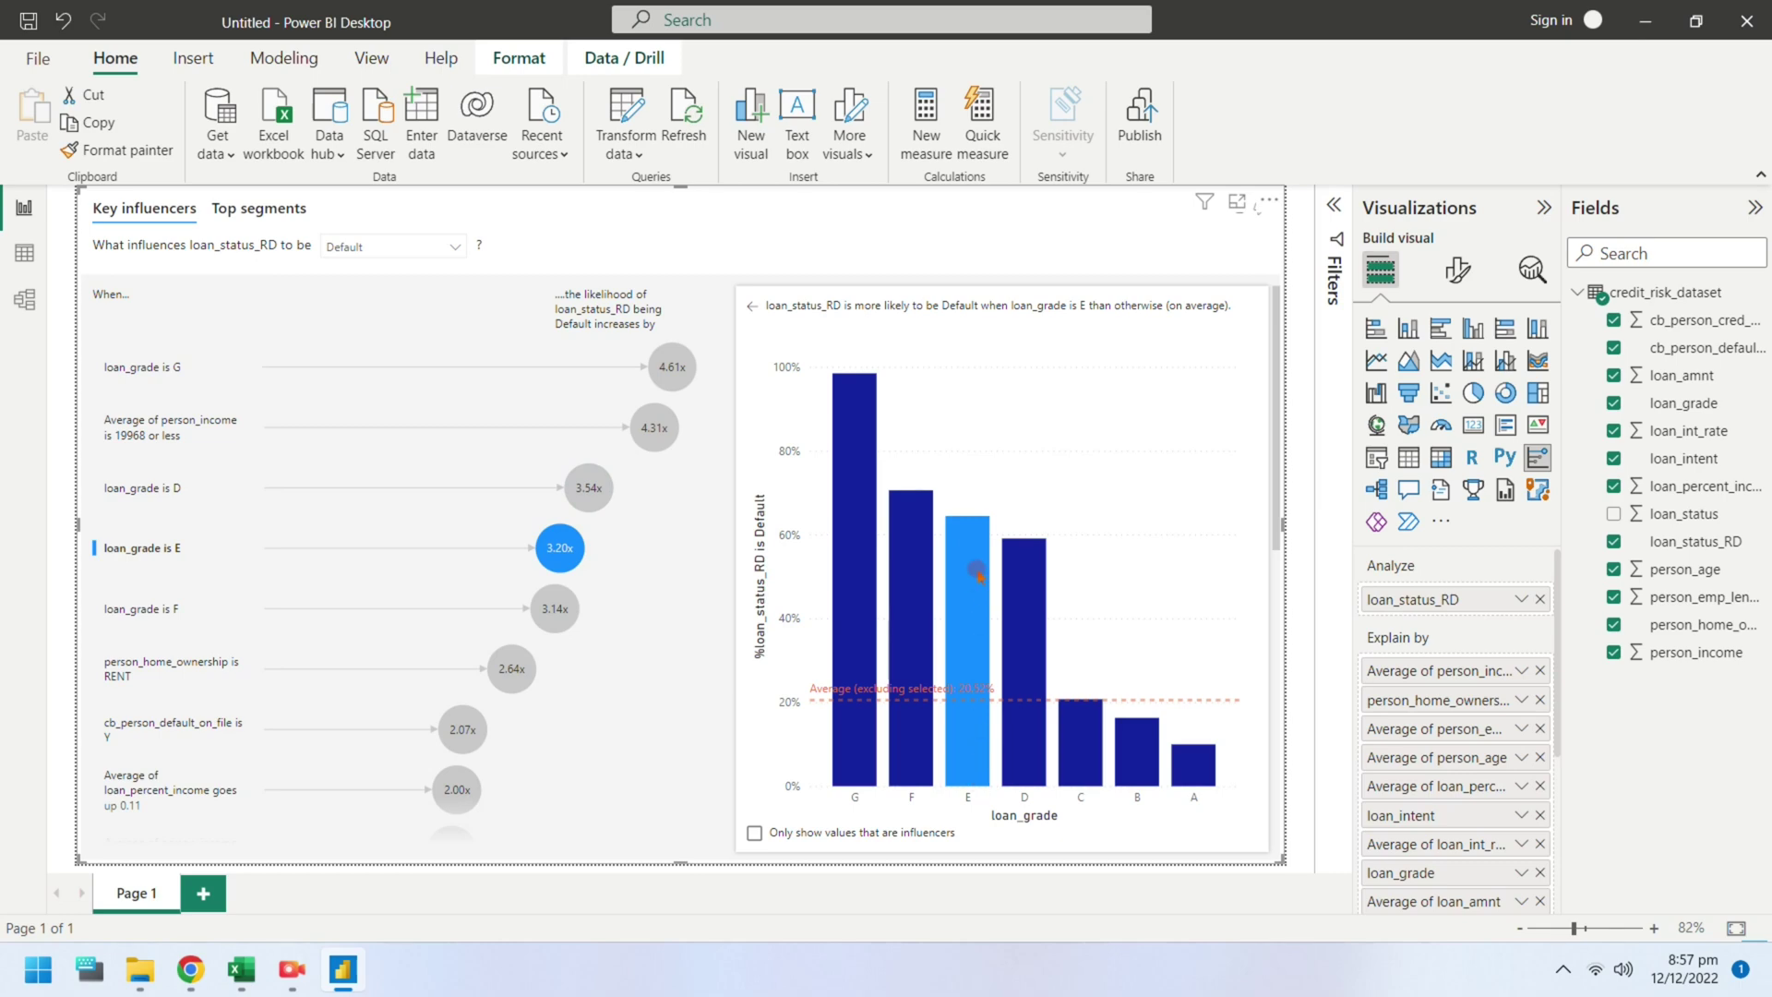
pyautogui.click(560, 614)
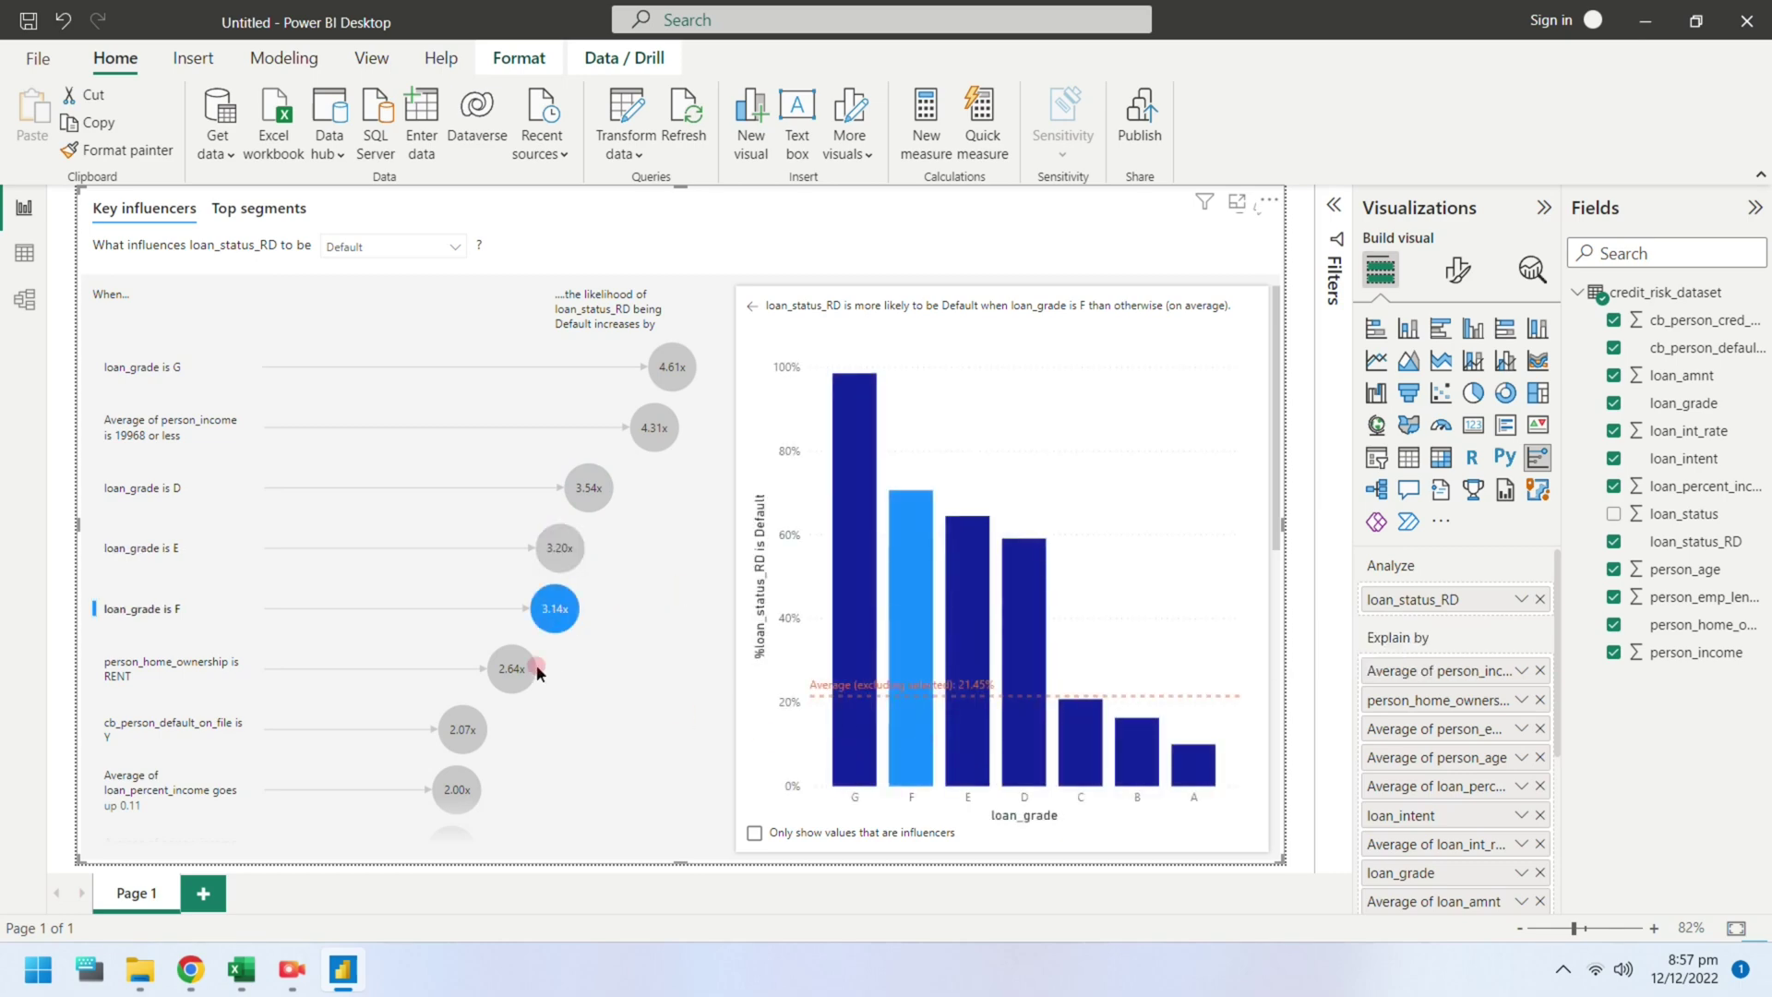
pyautogui.click(504, 667)
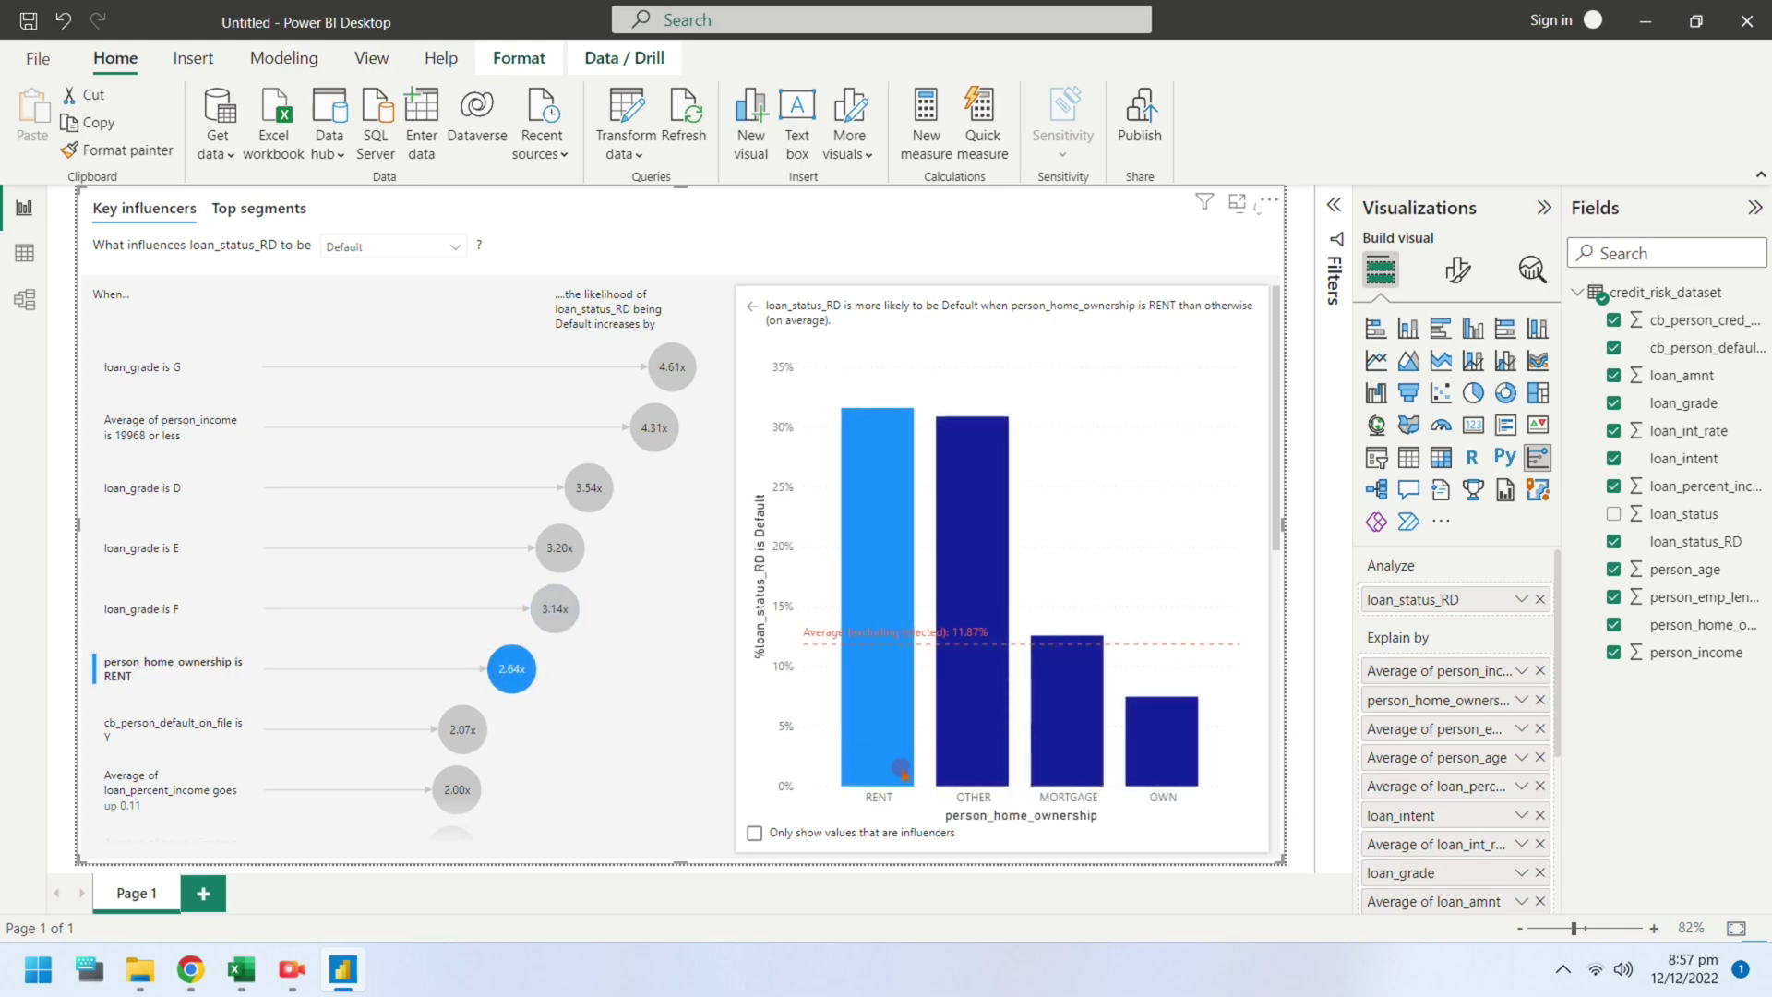
# Review the prior-default Y vs N, loan_percent_income and person_income 19968–34900 influencer charts
pyautogui.moveTo(883, 678)
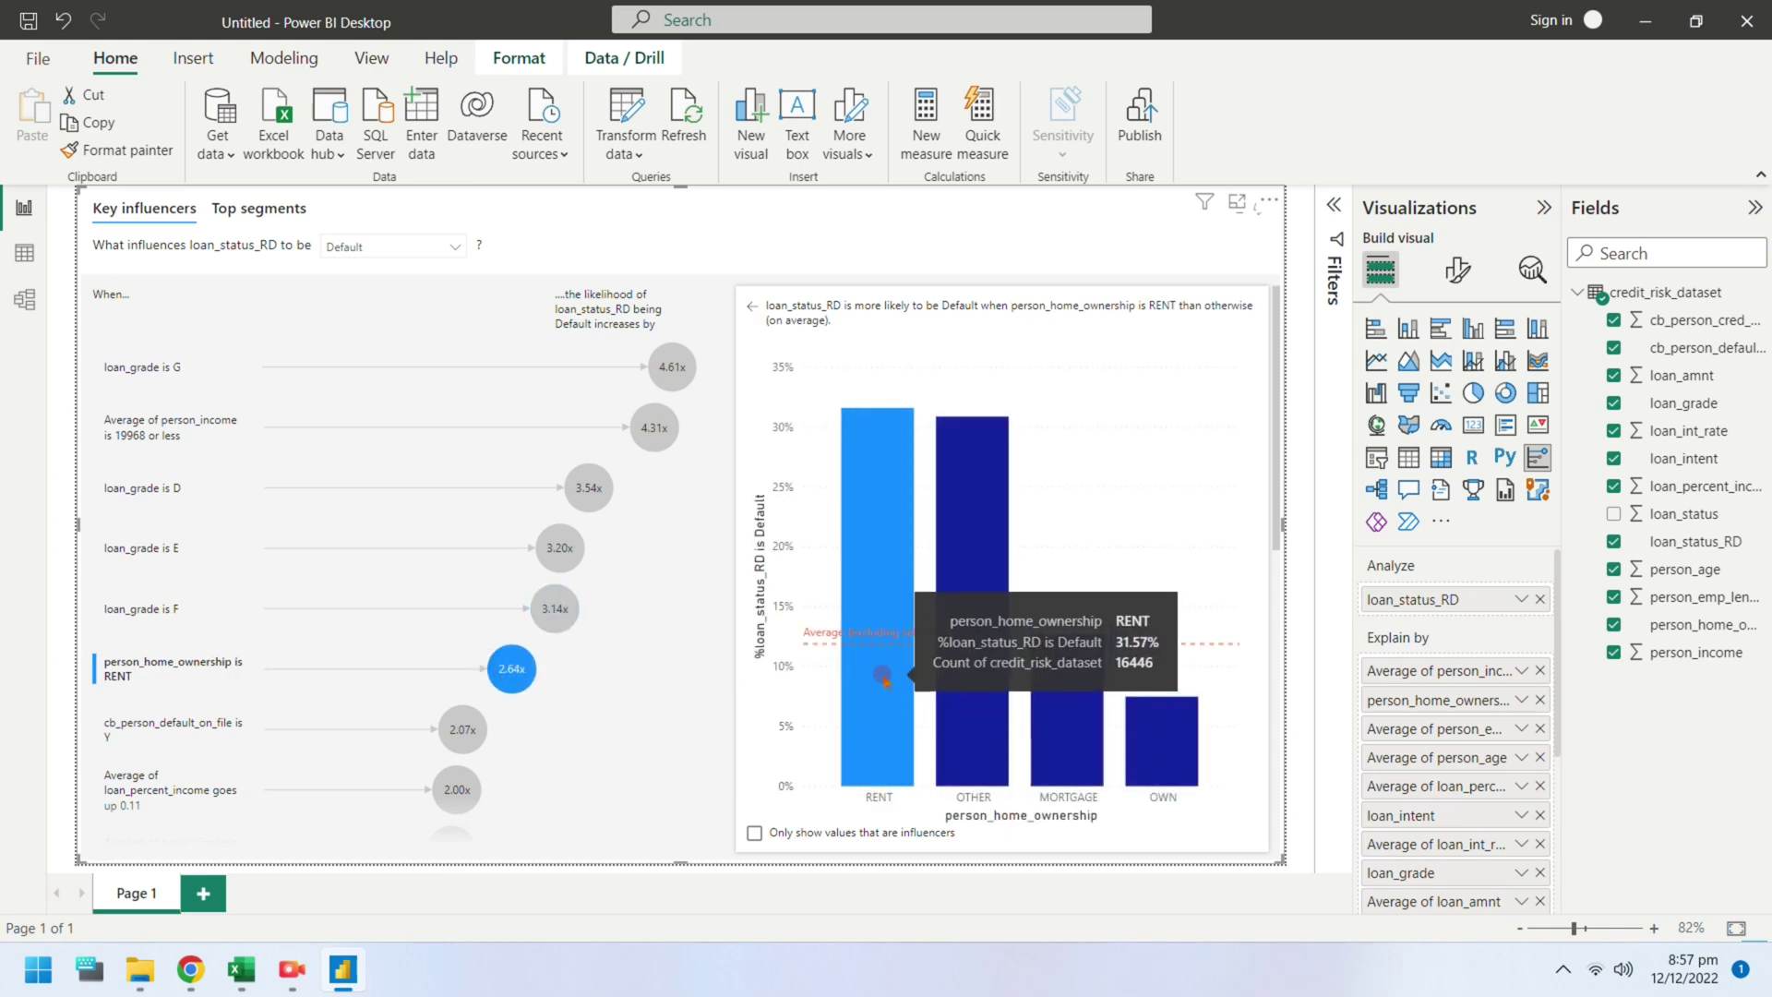
pyautogui.scroll(-1, 568, 709)
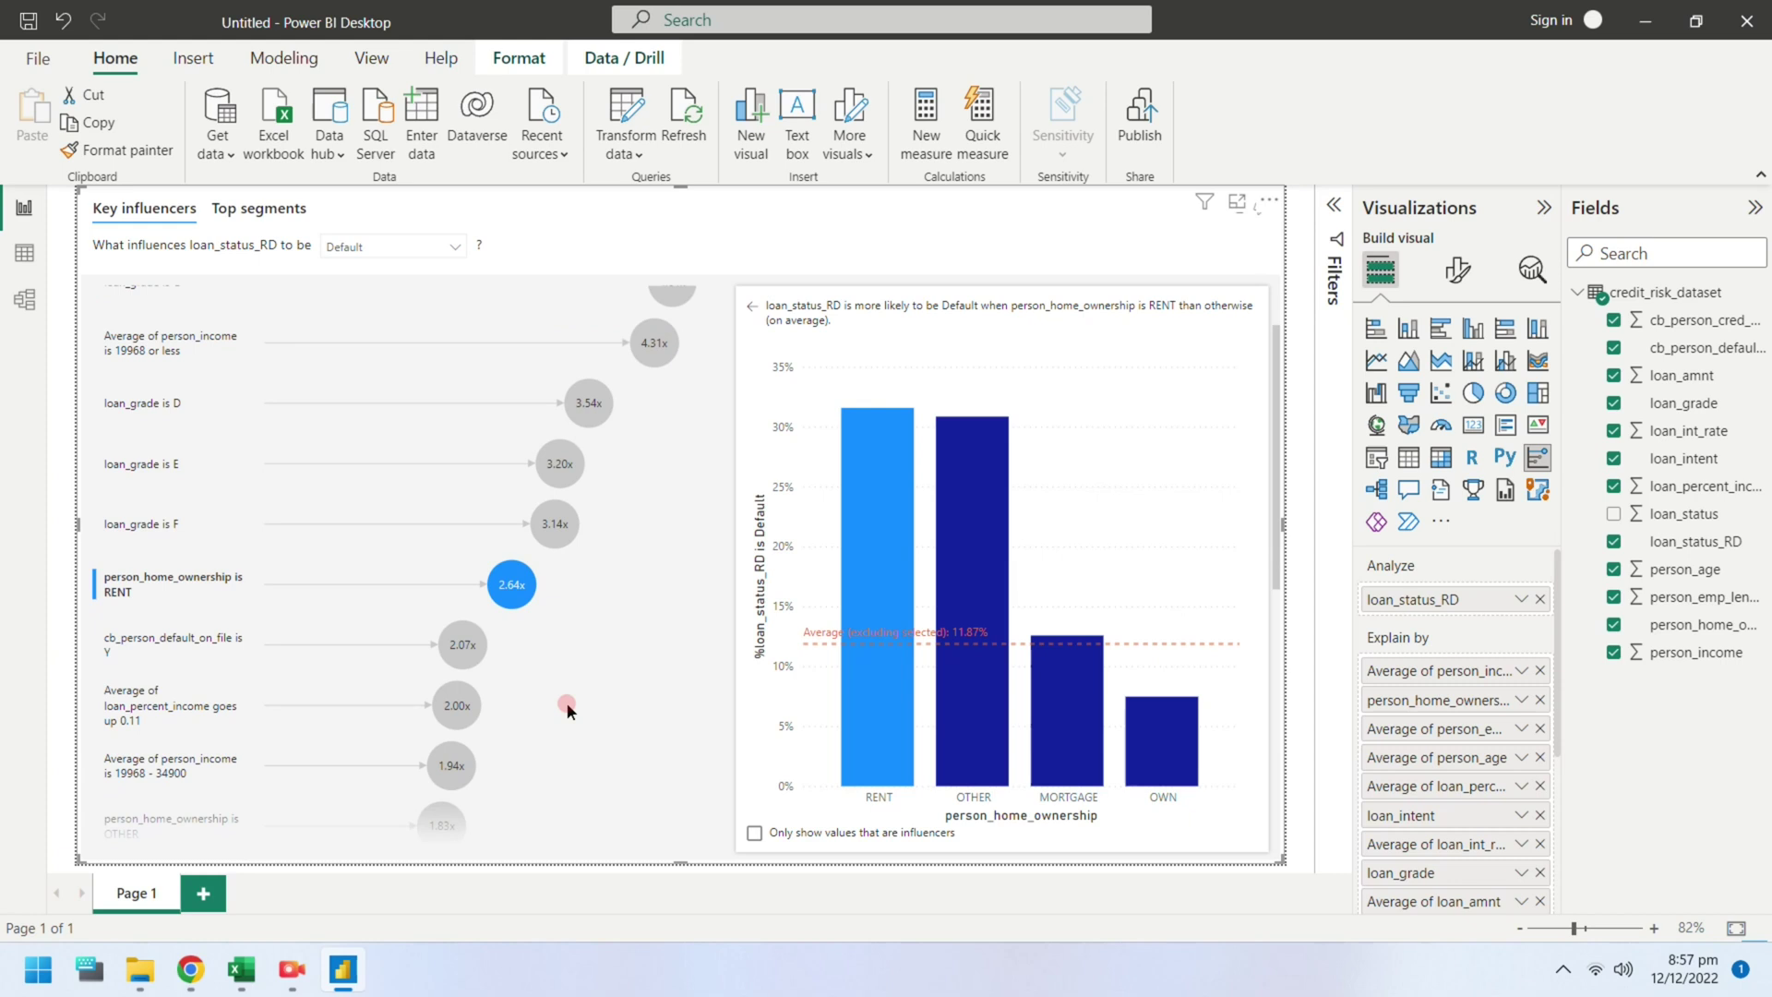
pyautogui.click(453, 652)
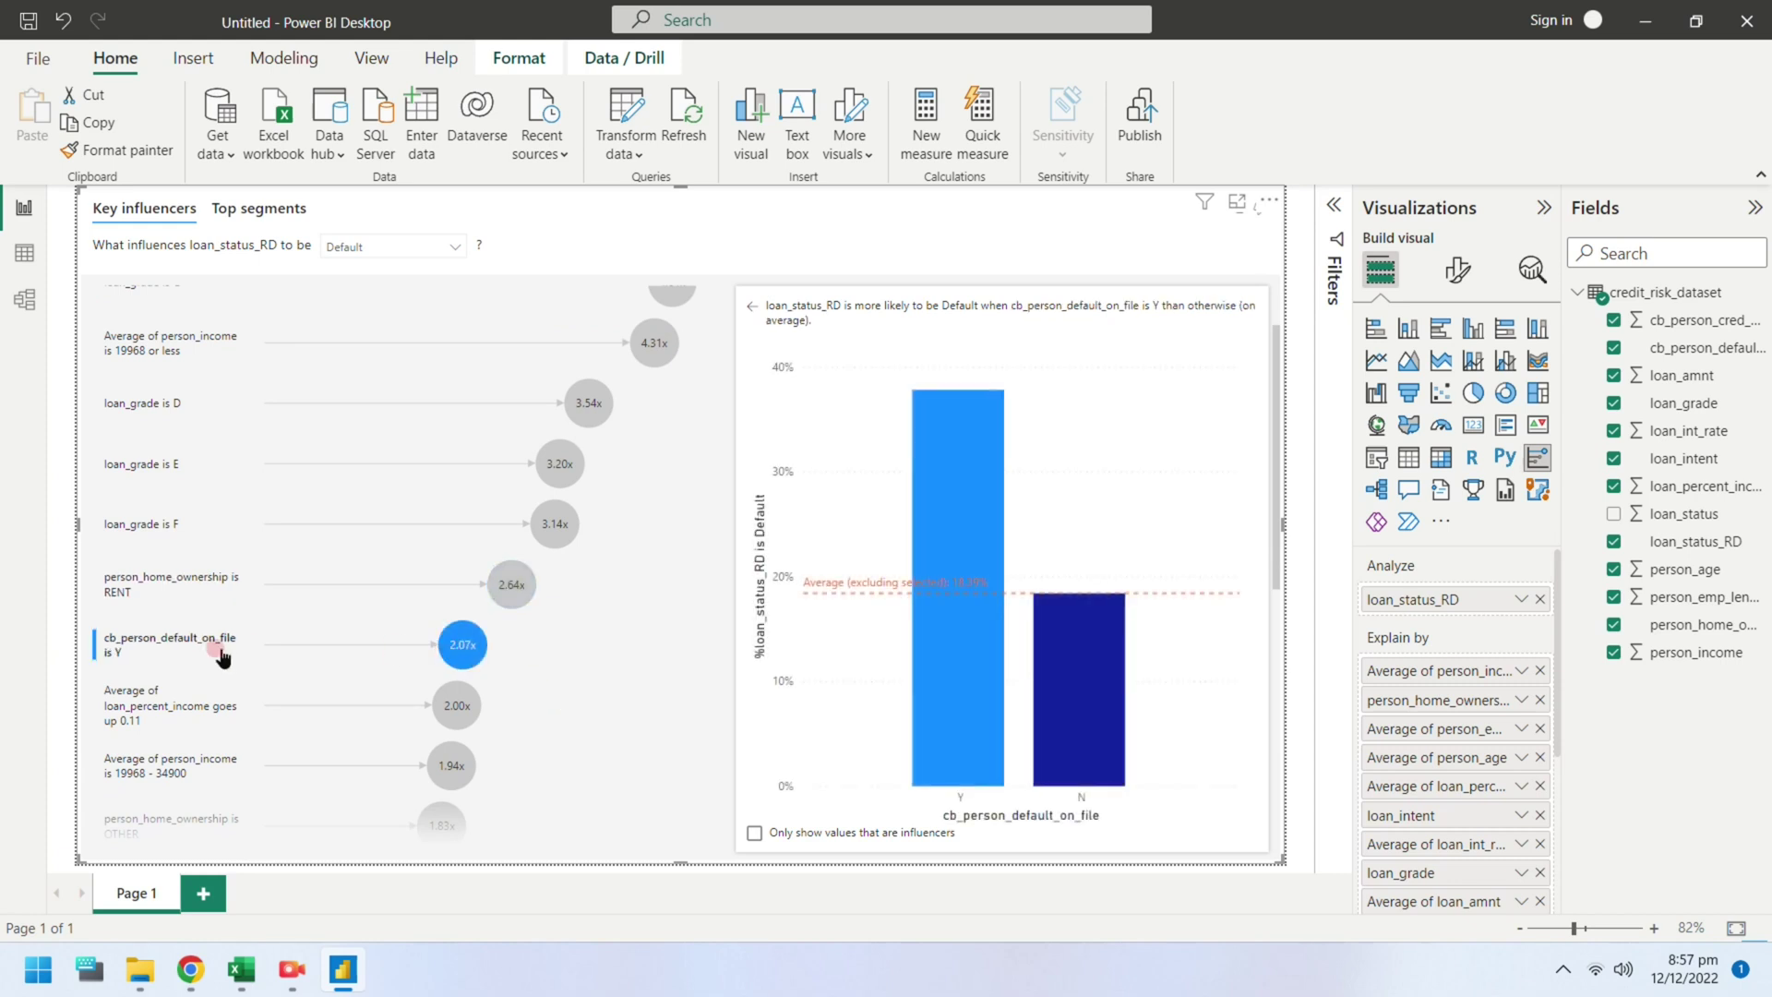
pyautogui.click(457, 709)
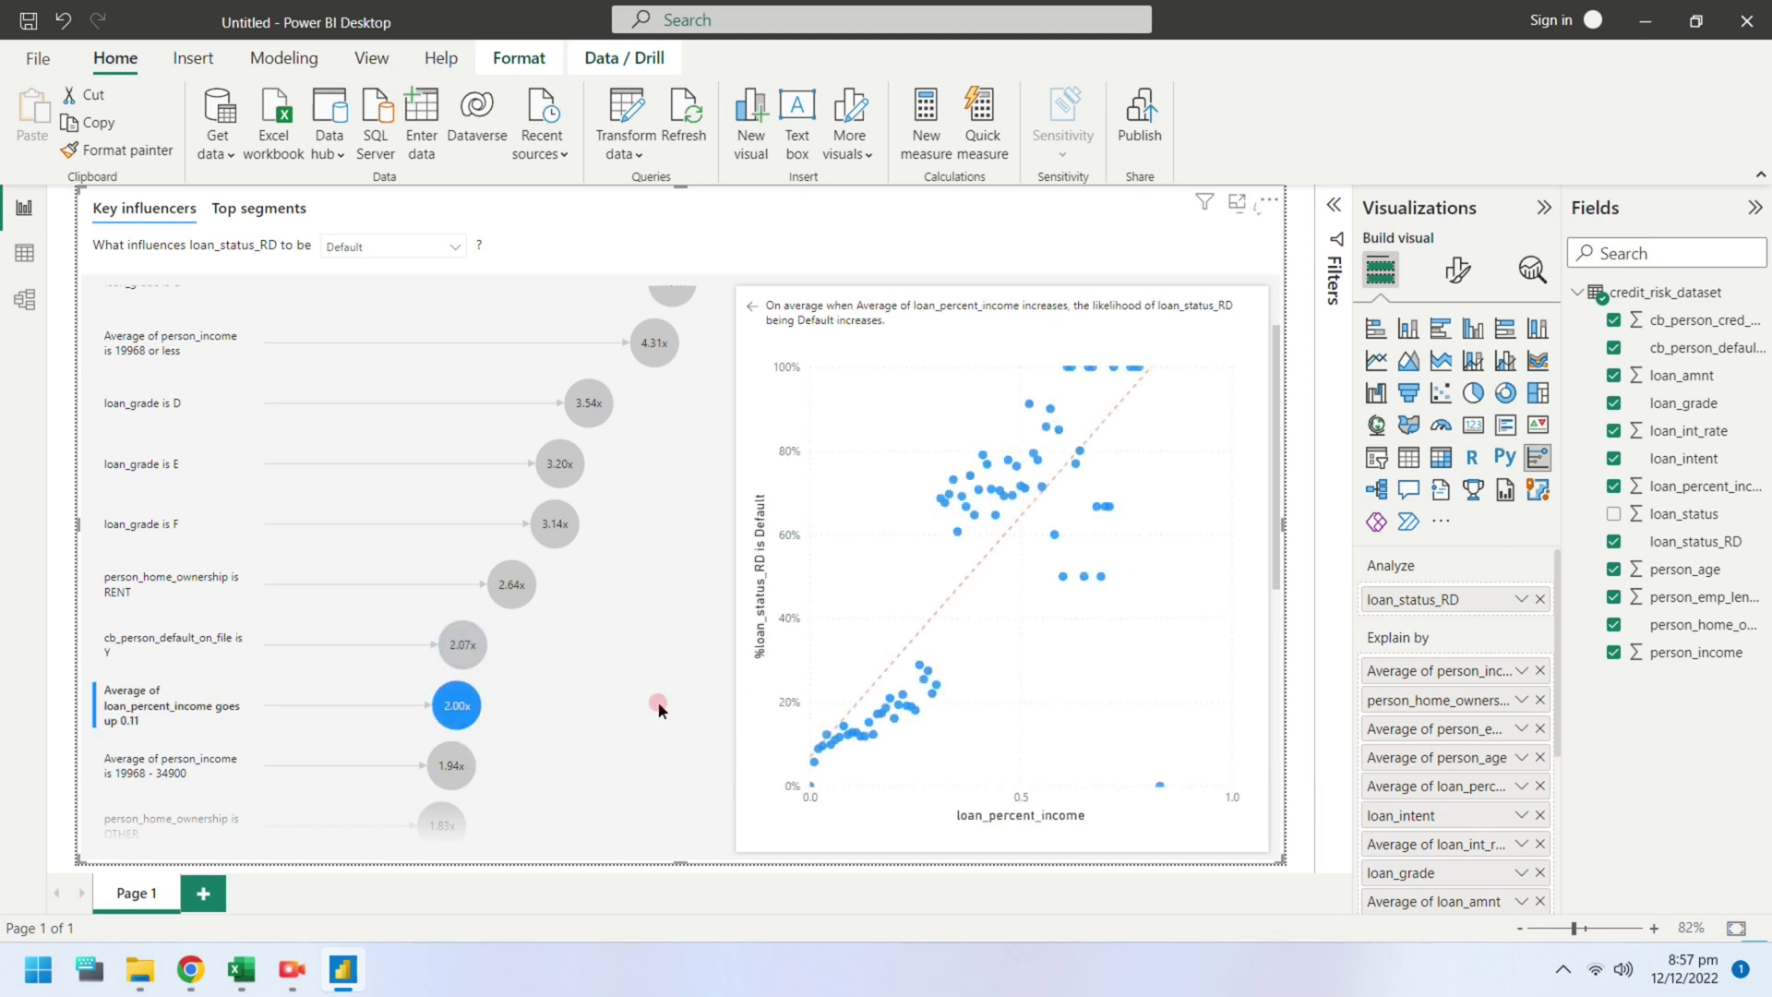
pyautogui.scroll(-3, 642, 706)
pyautogui.moveTo(459, 600)
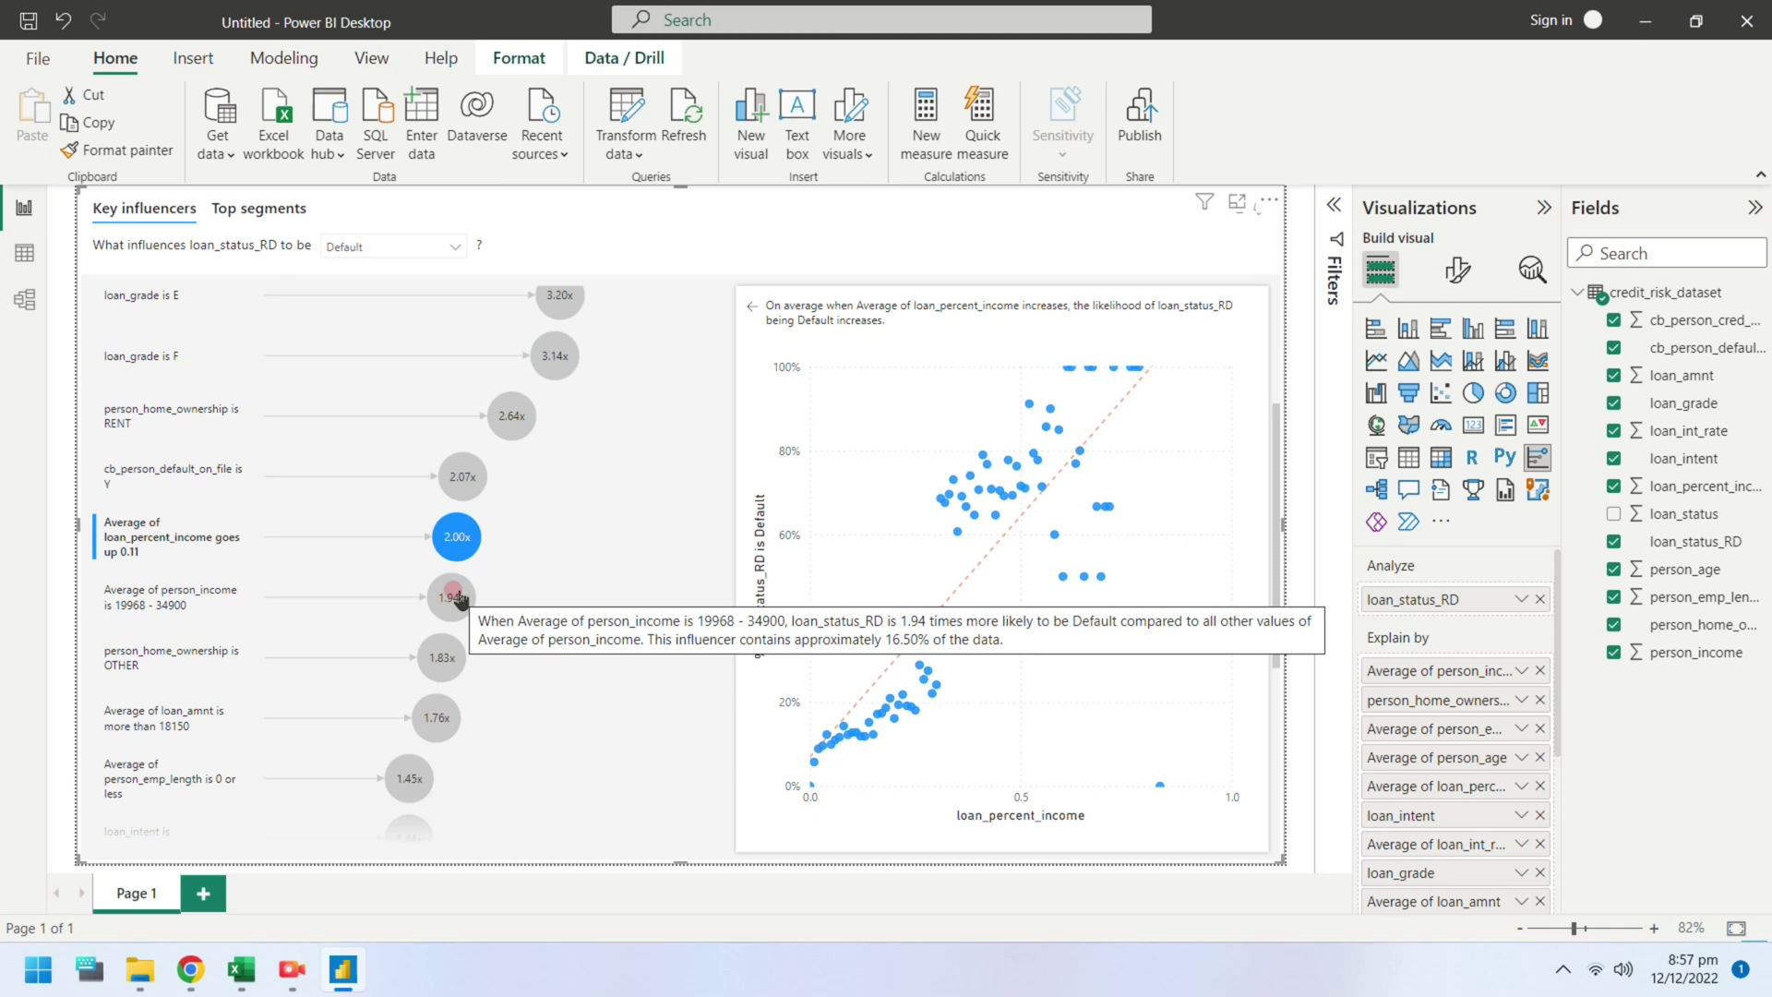
pyautogui.click(457, 598)
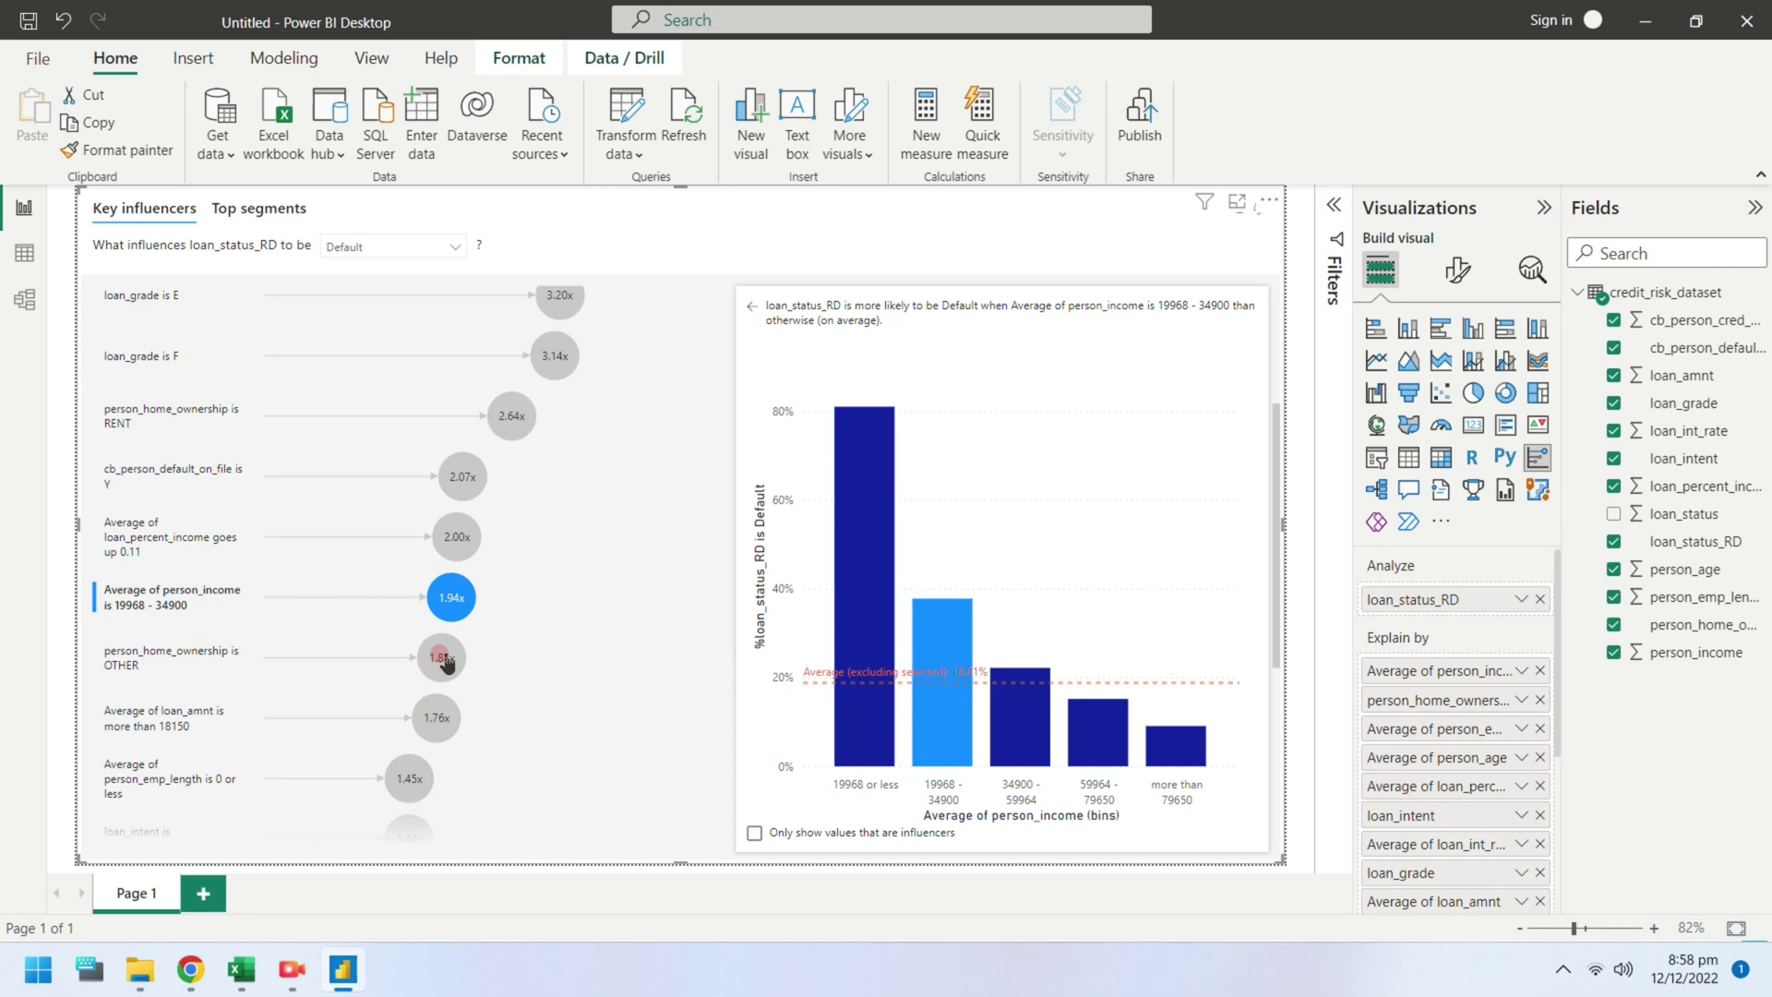
# Review the home ownership OTHER, loan_amnt, person_emp_length and loan_intent influencer charts
pyautogui.moveTo(448, 661)
pyautogui.click(448, 659)
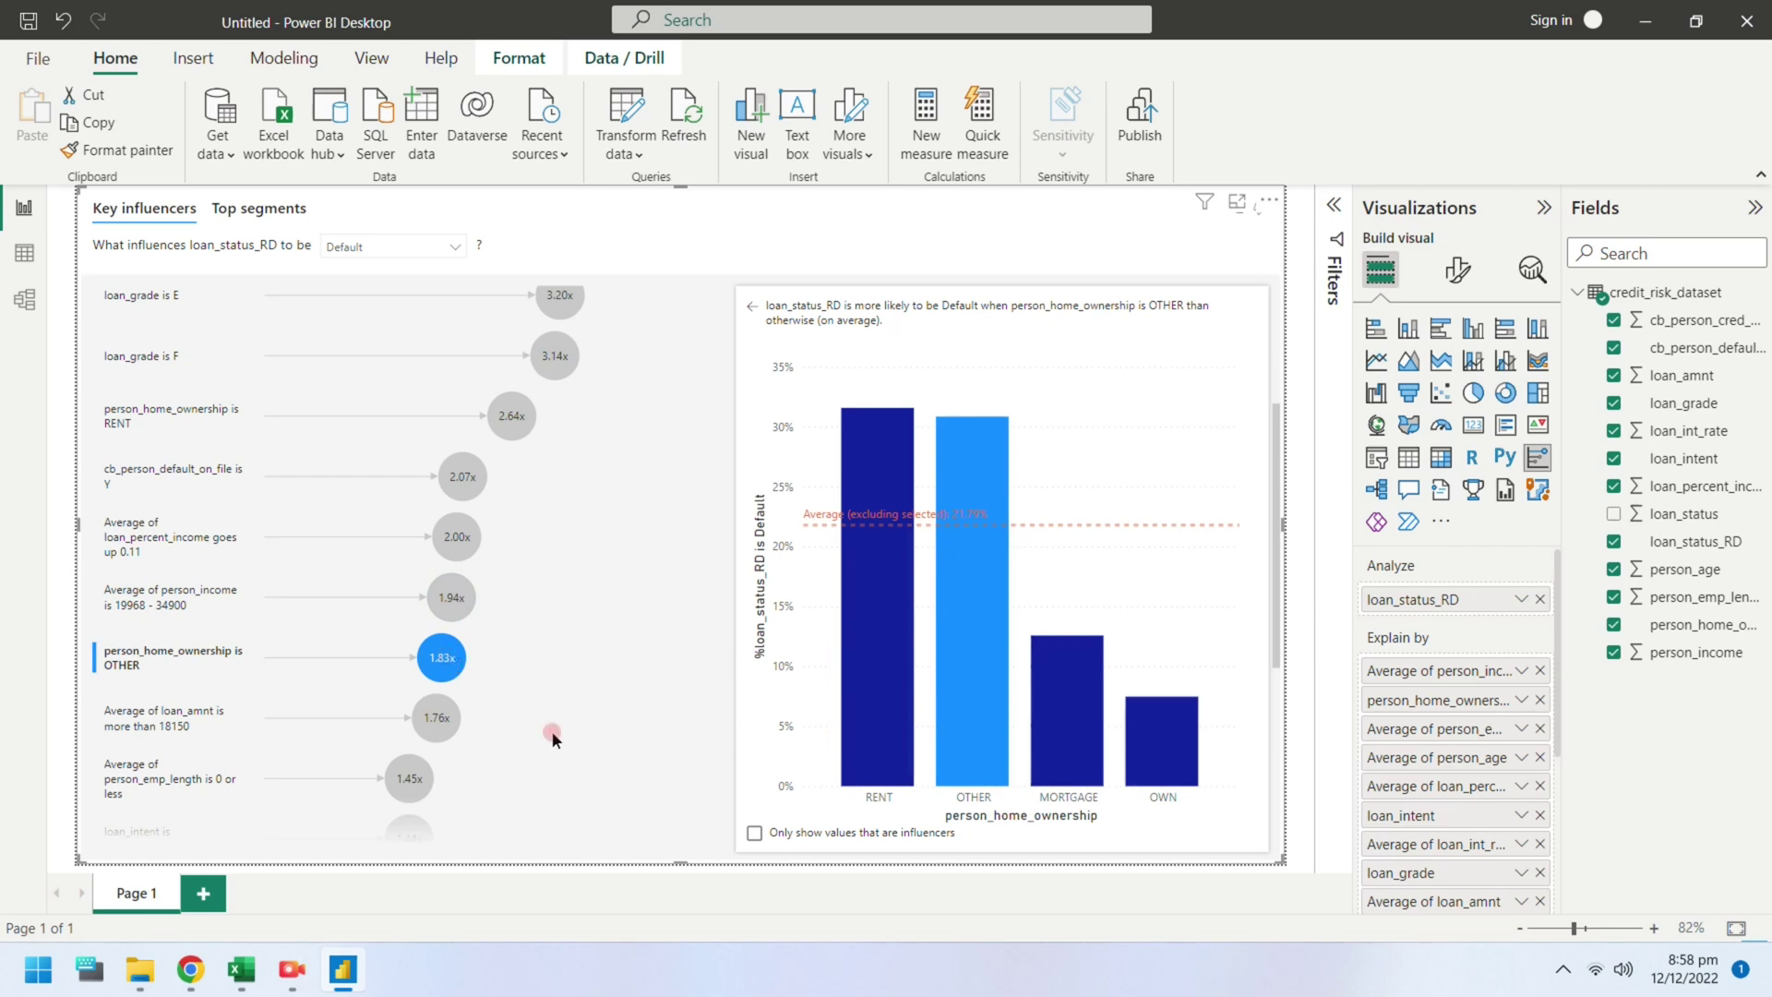
pyautogui.click(437, 718)
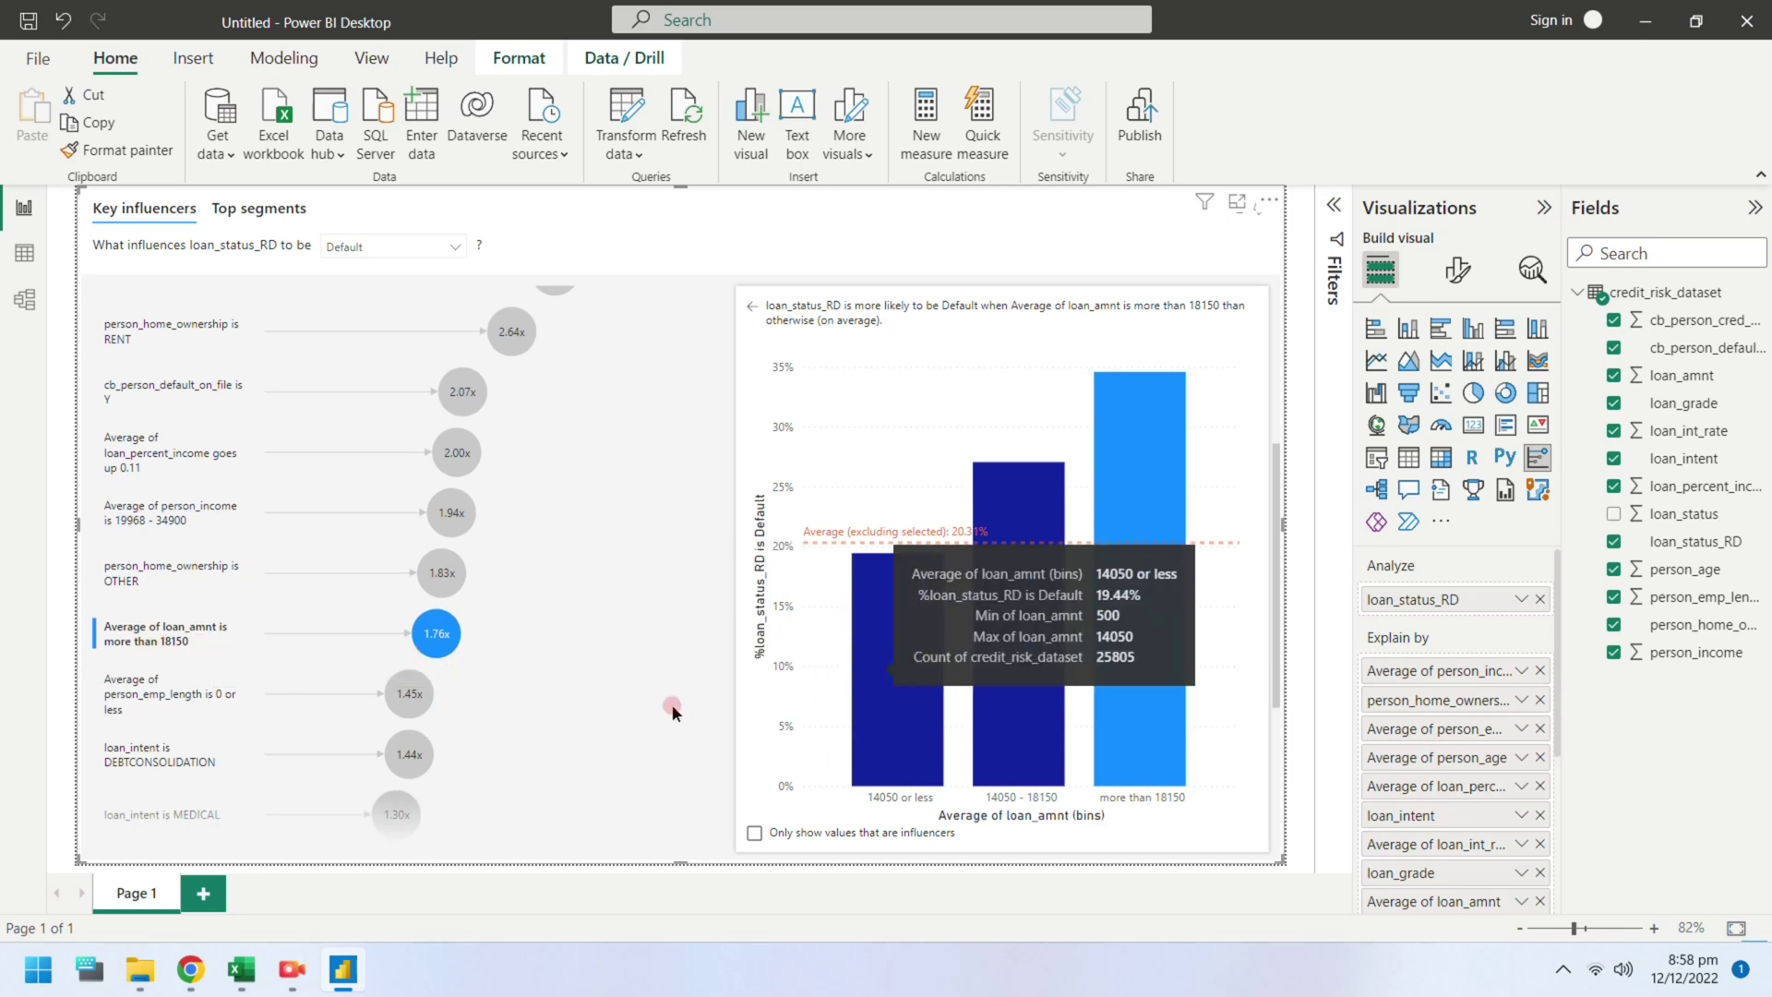
pyautogui.click(423, 707)
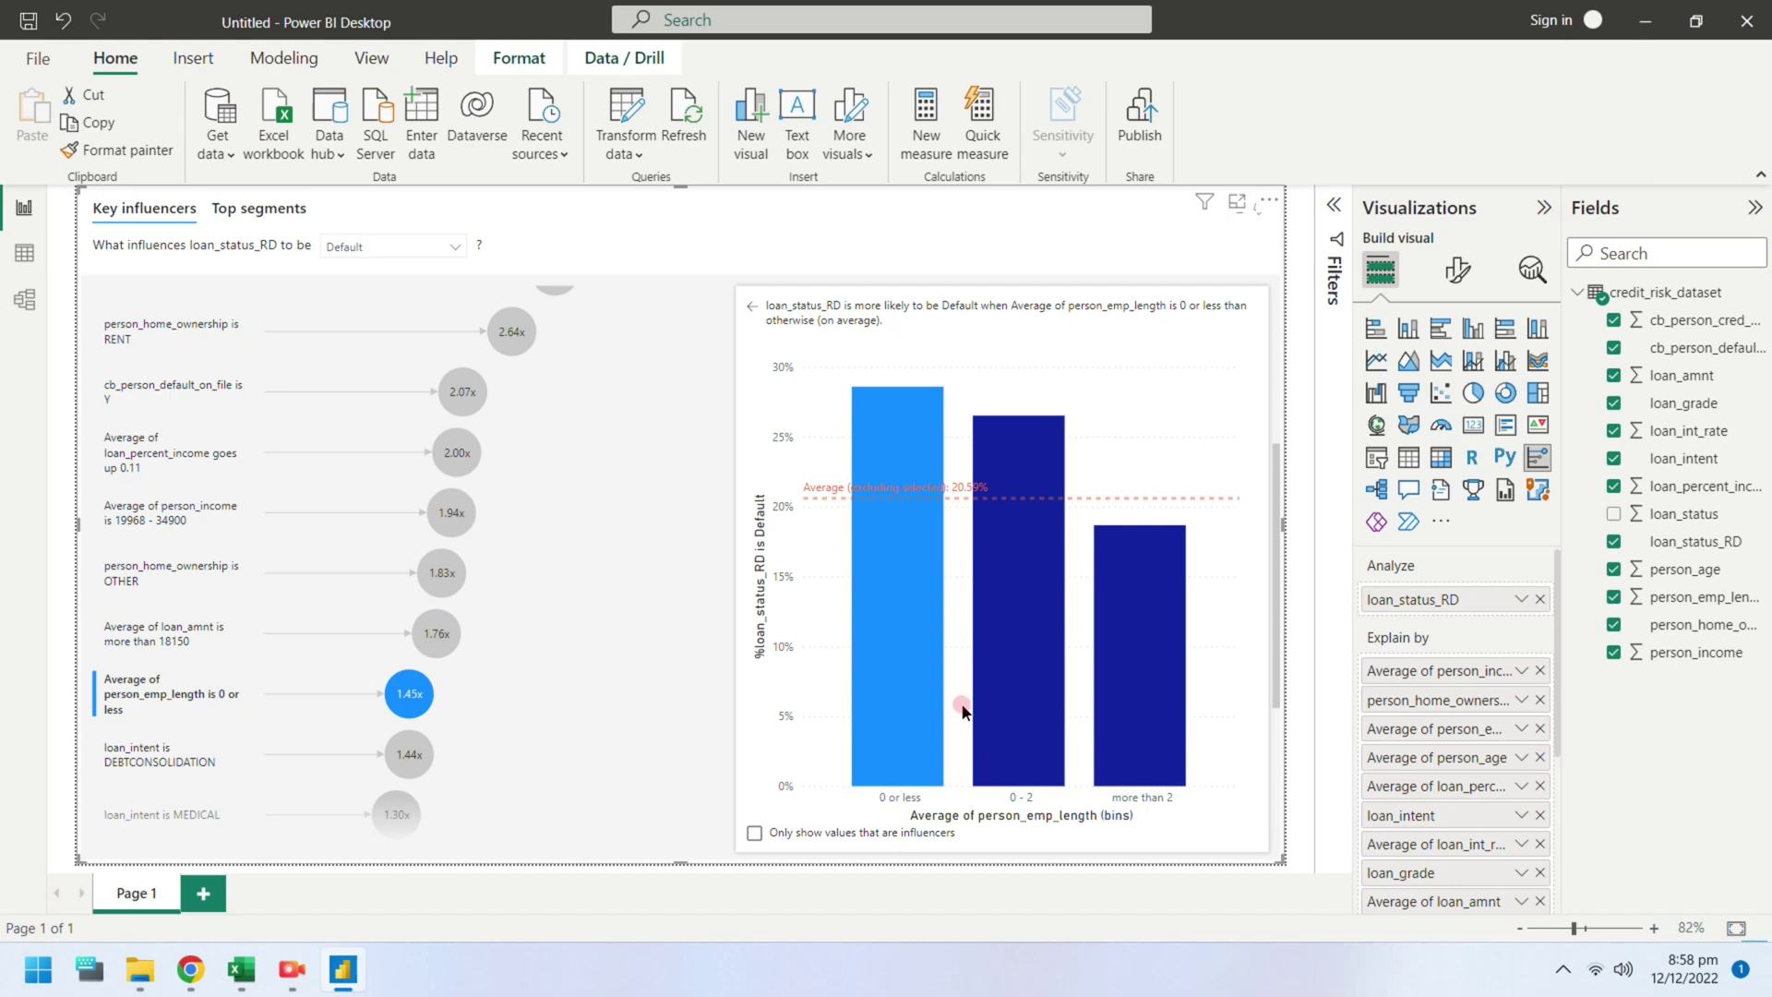
pyautogui.click(407, 752)
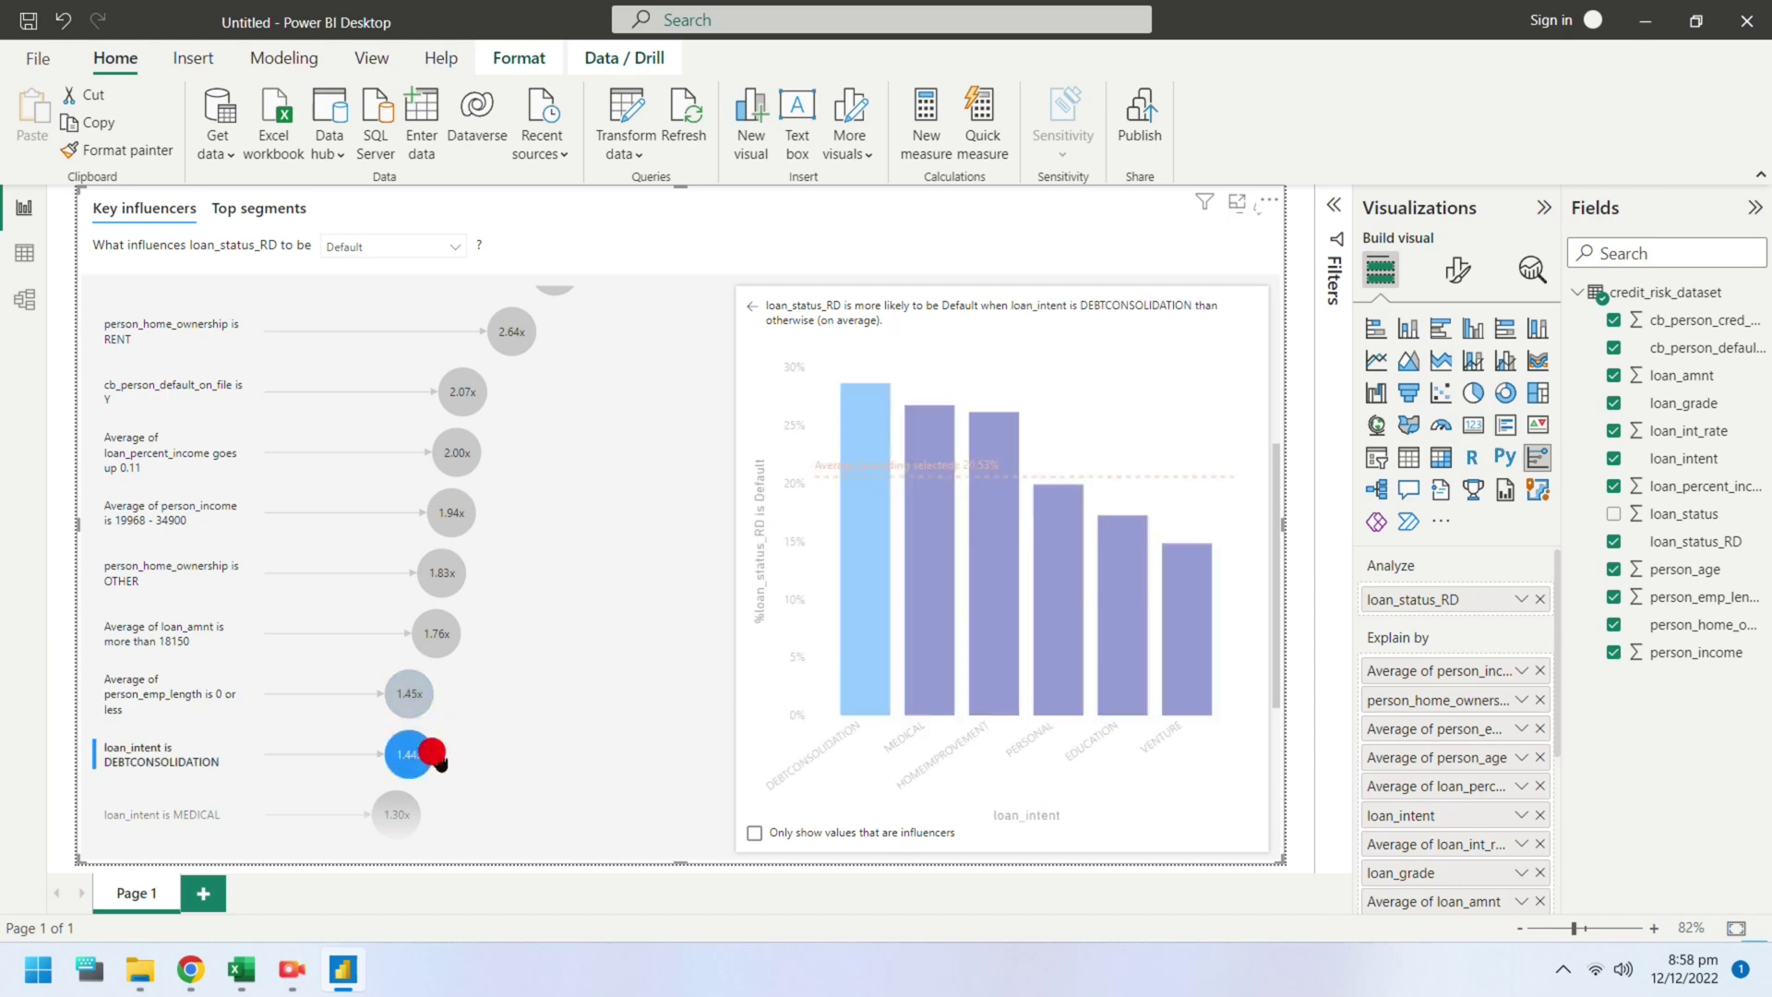
# Inspect the loan_intent MEDICAL, loan_amnt 14050–18150 and person_age influencer charts
pyautogui.scroll(-5, 535, 718)
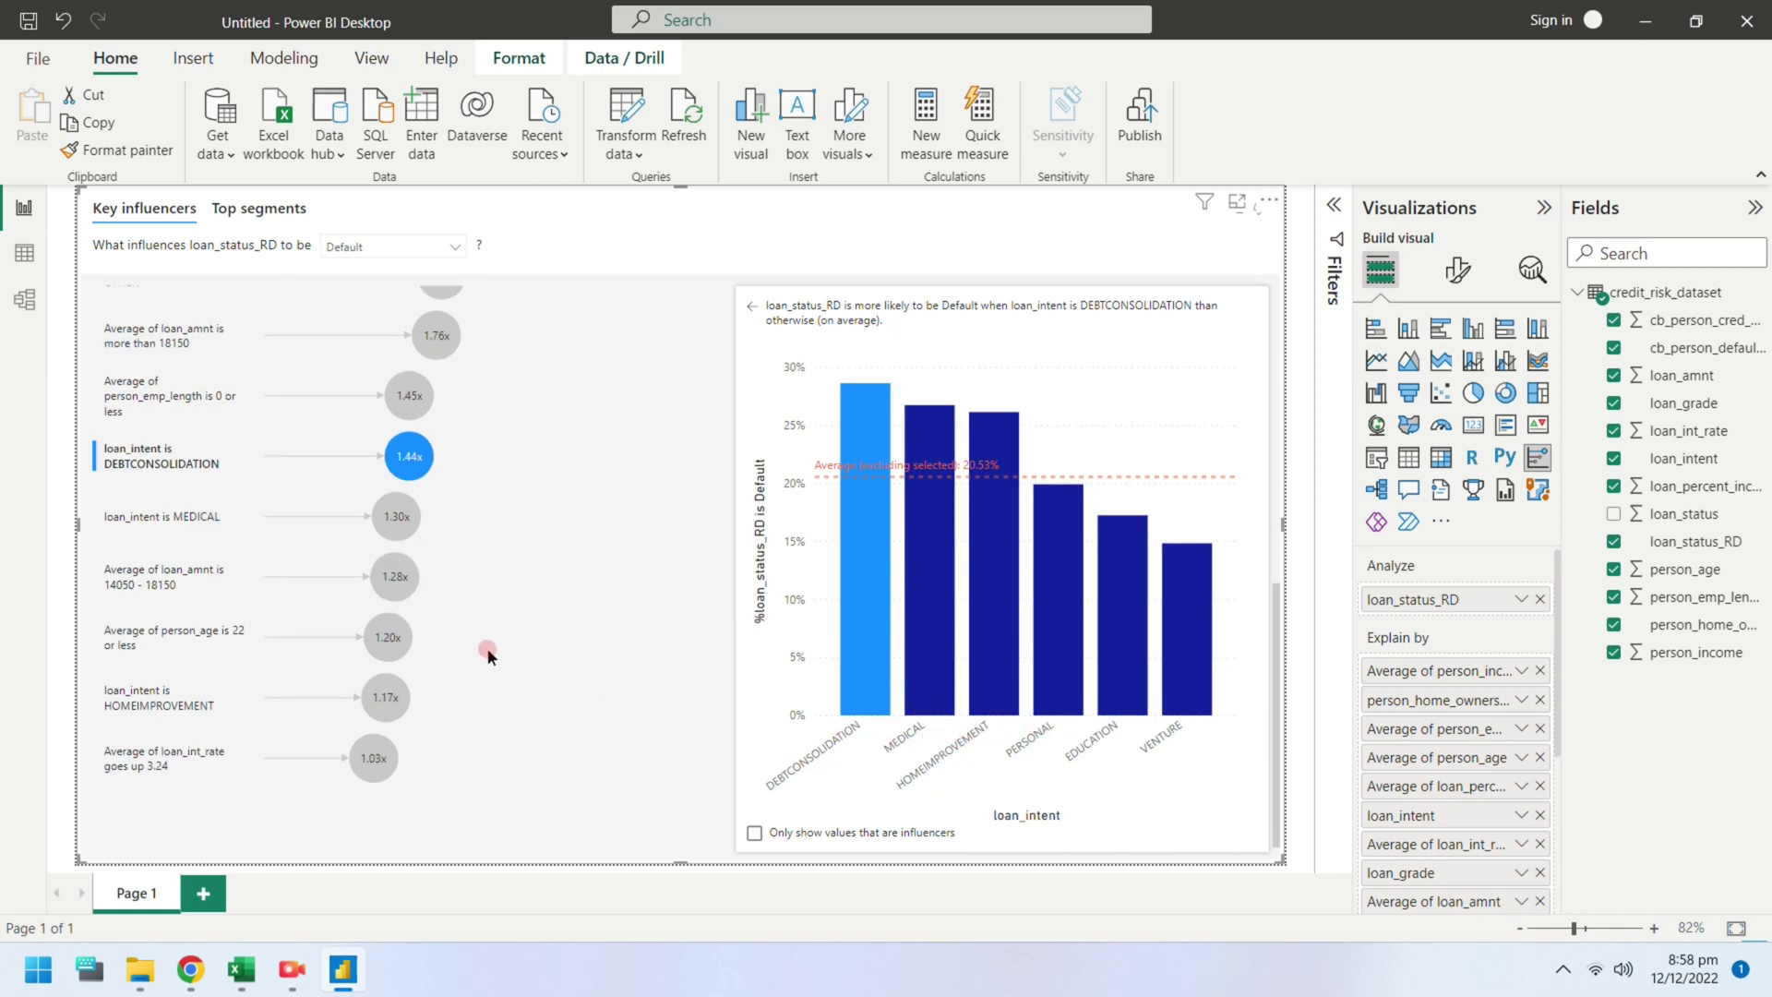
pyautogui.click(397, 518)
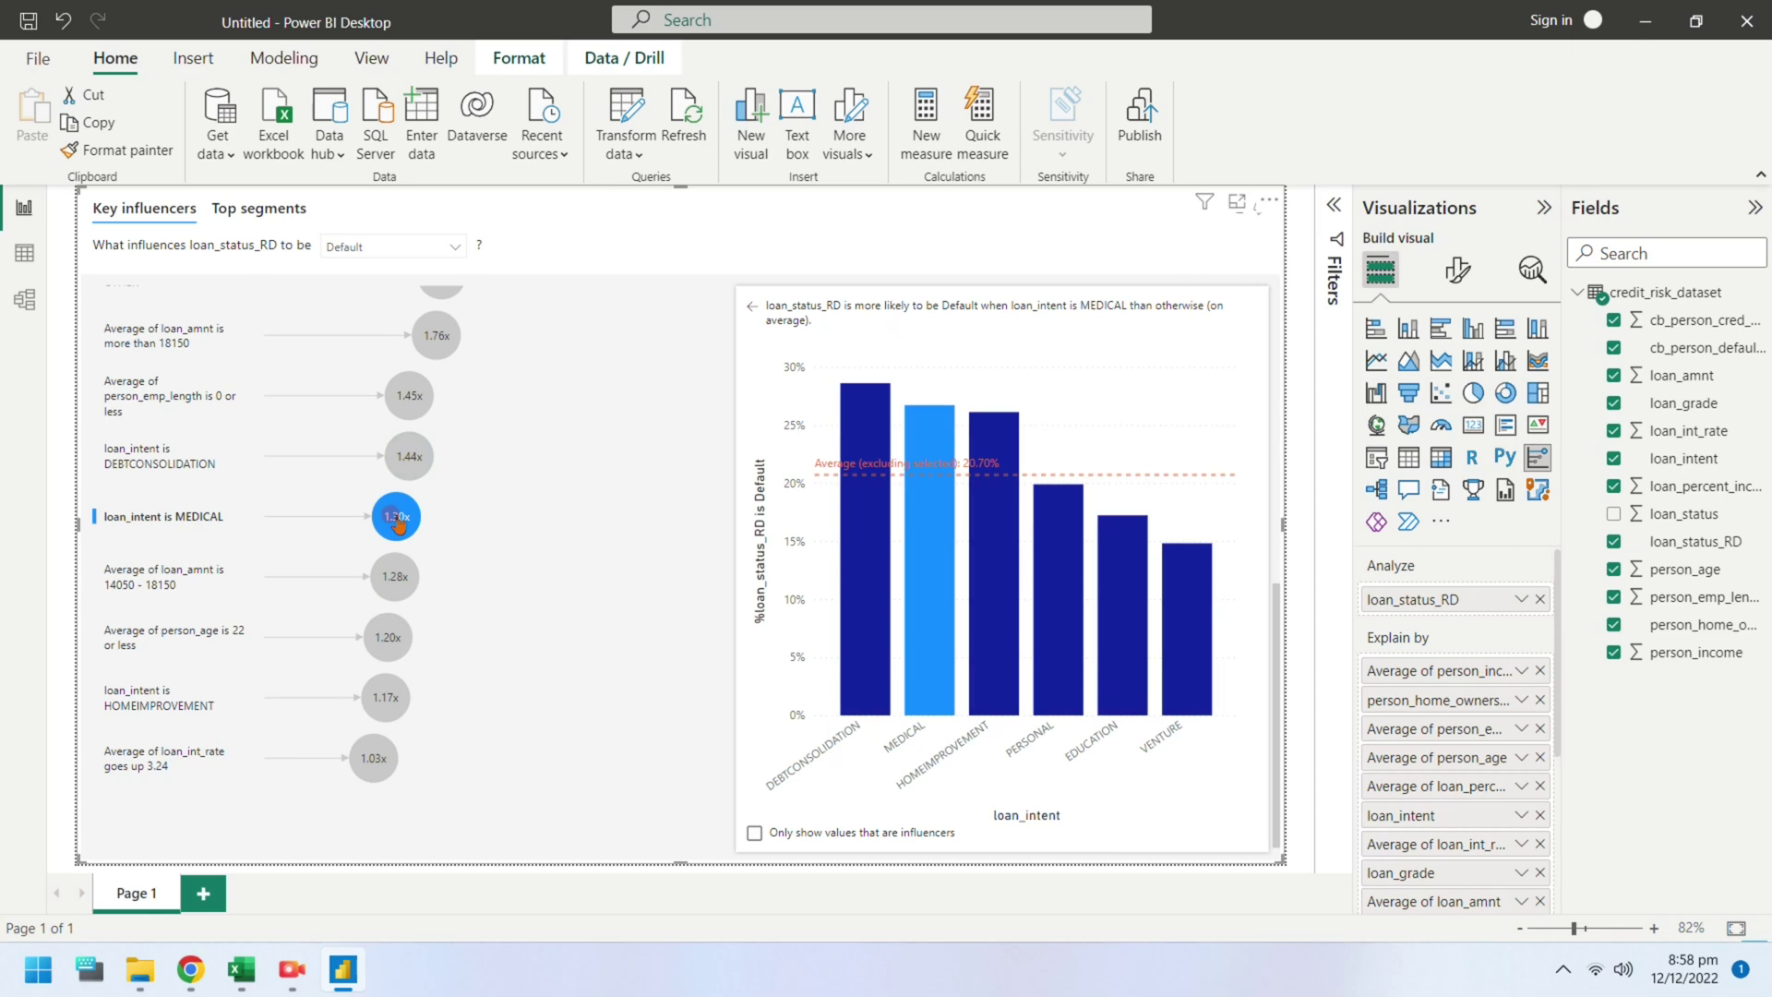
pyautogui.click(394, 579)
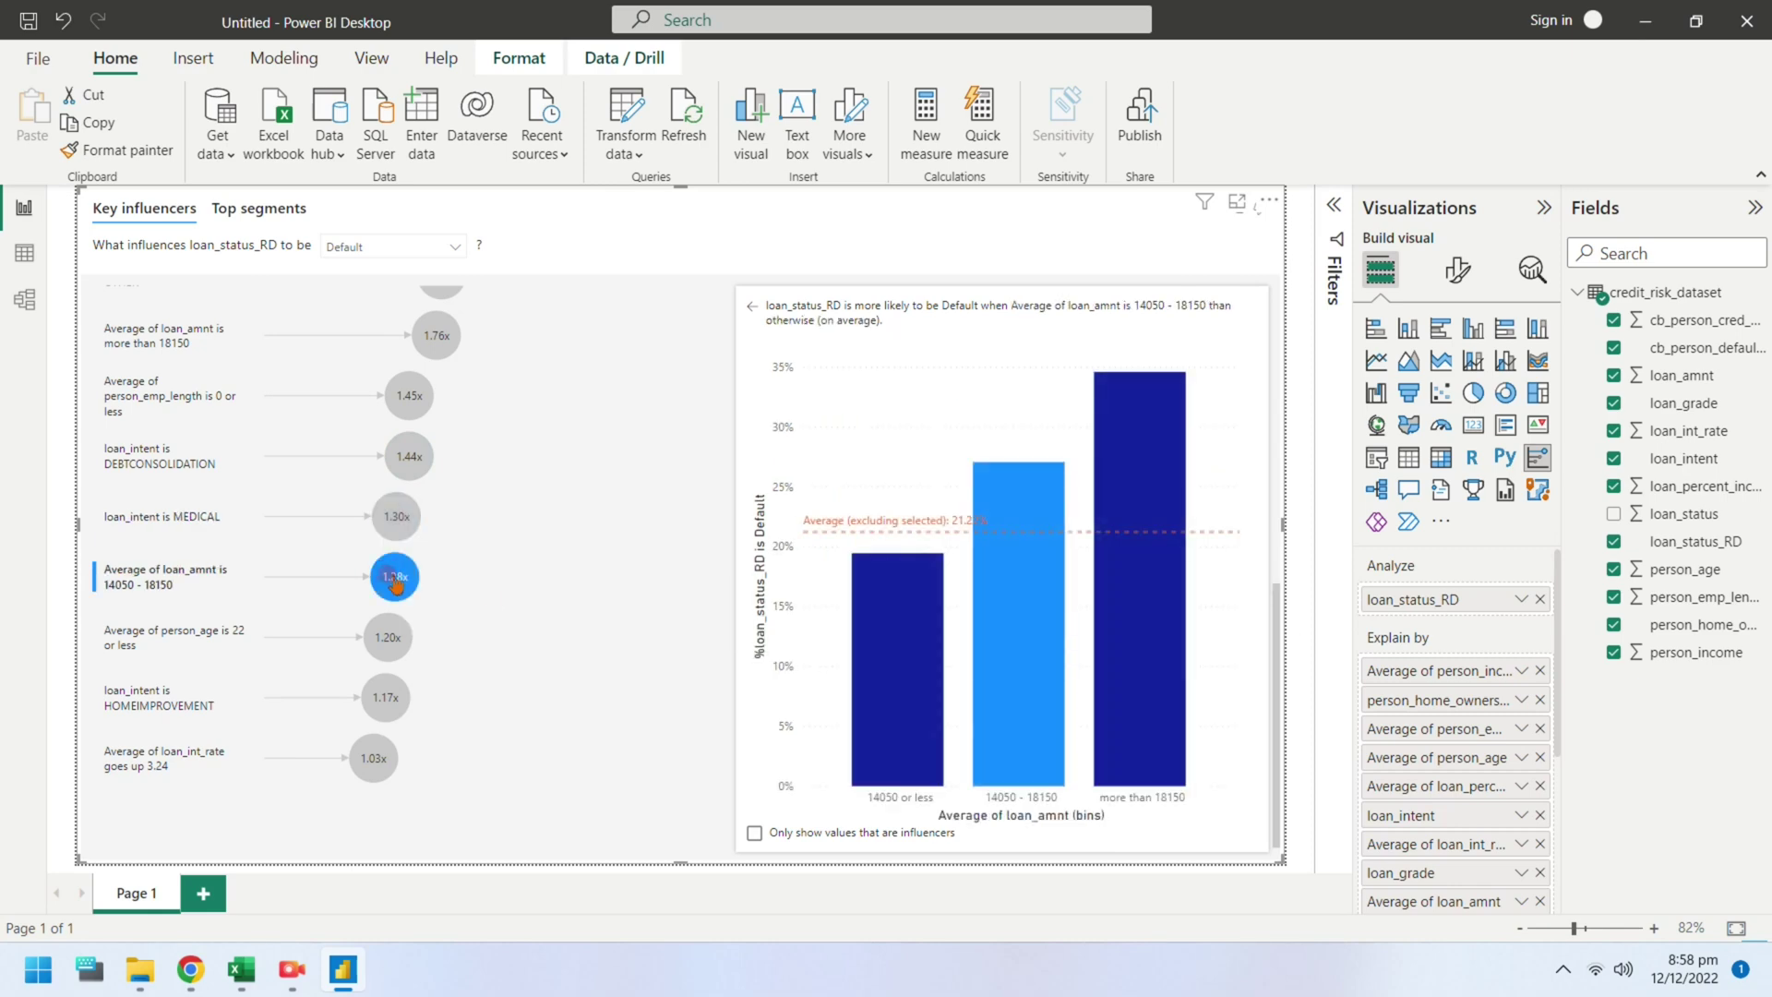
pyautogui.click(361, 635)
pyautogui.click(377, 642)
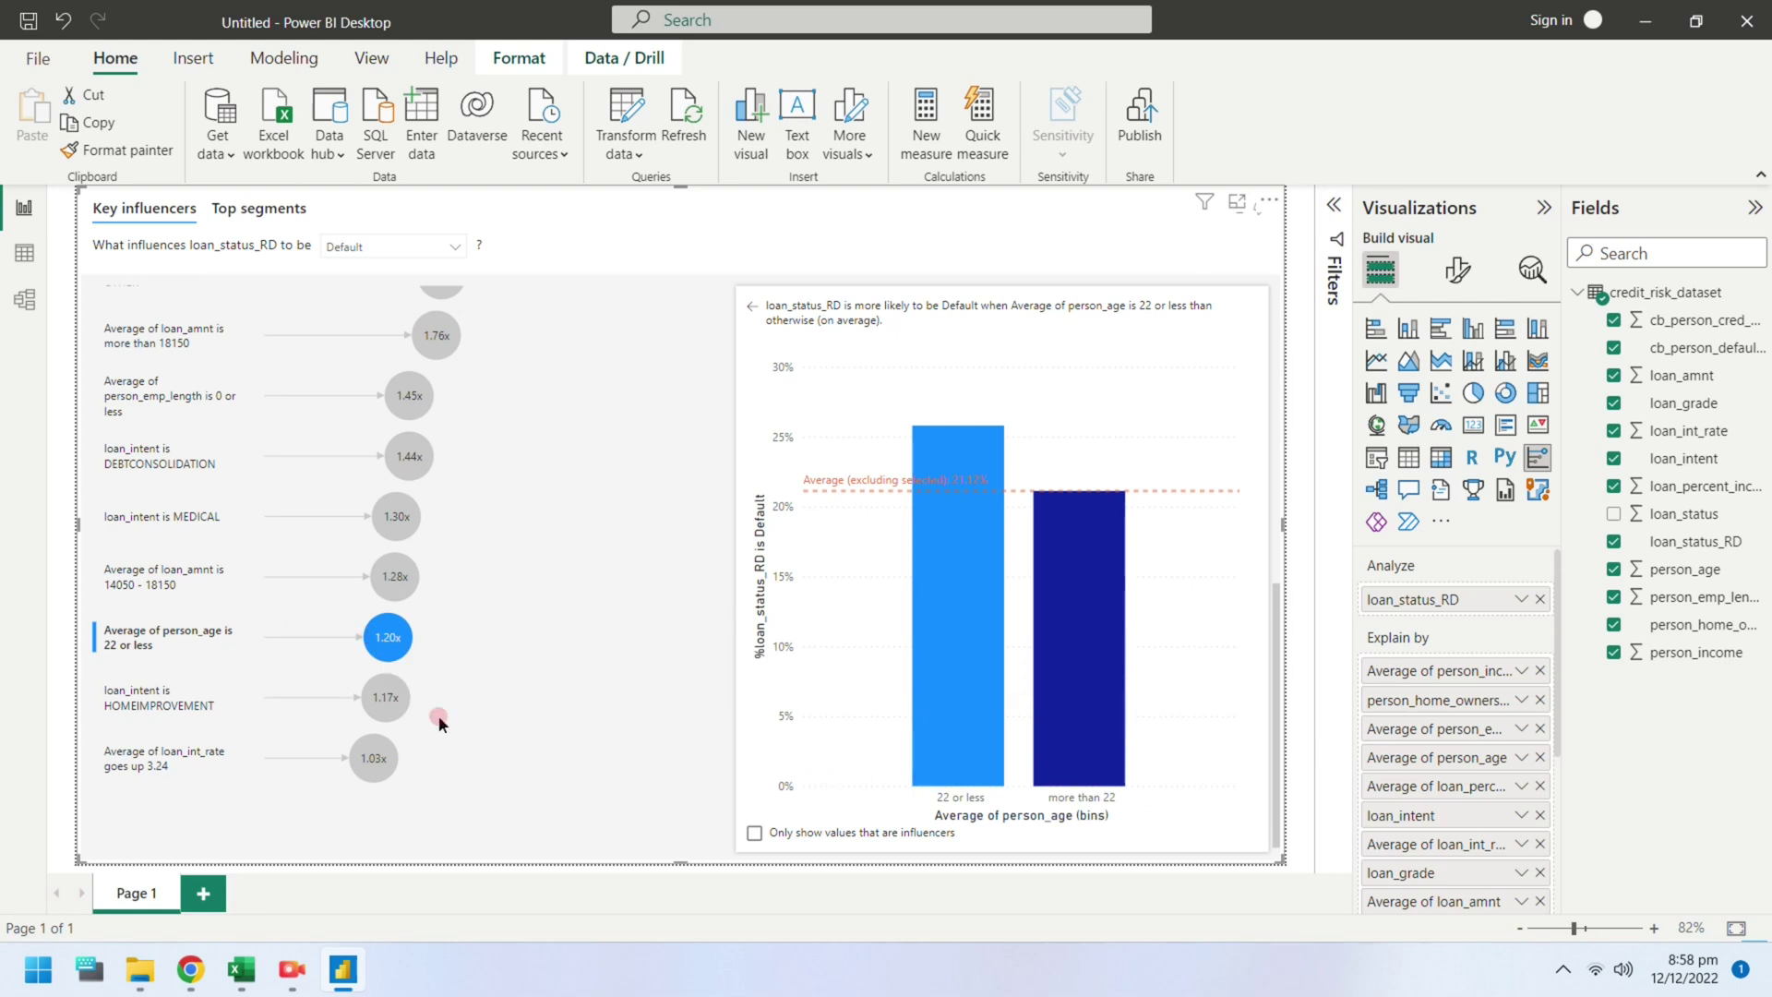
# Inspect the HOMEIMPROVEMENT and loan_int_rate influencers, then switch to Top segments
pyautogui.click(388, 706)
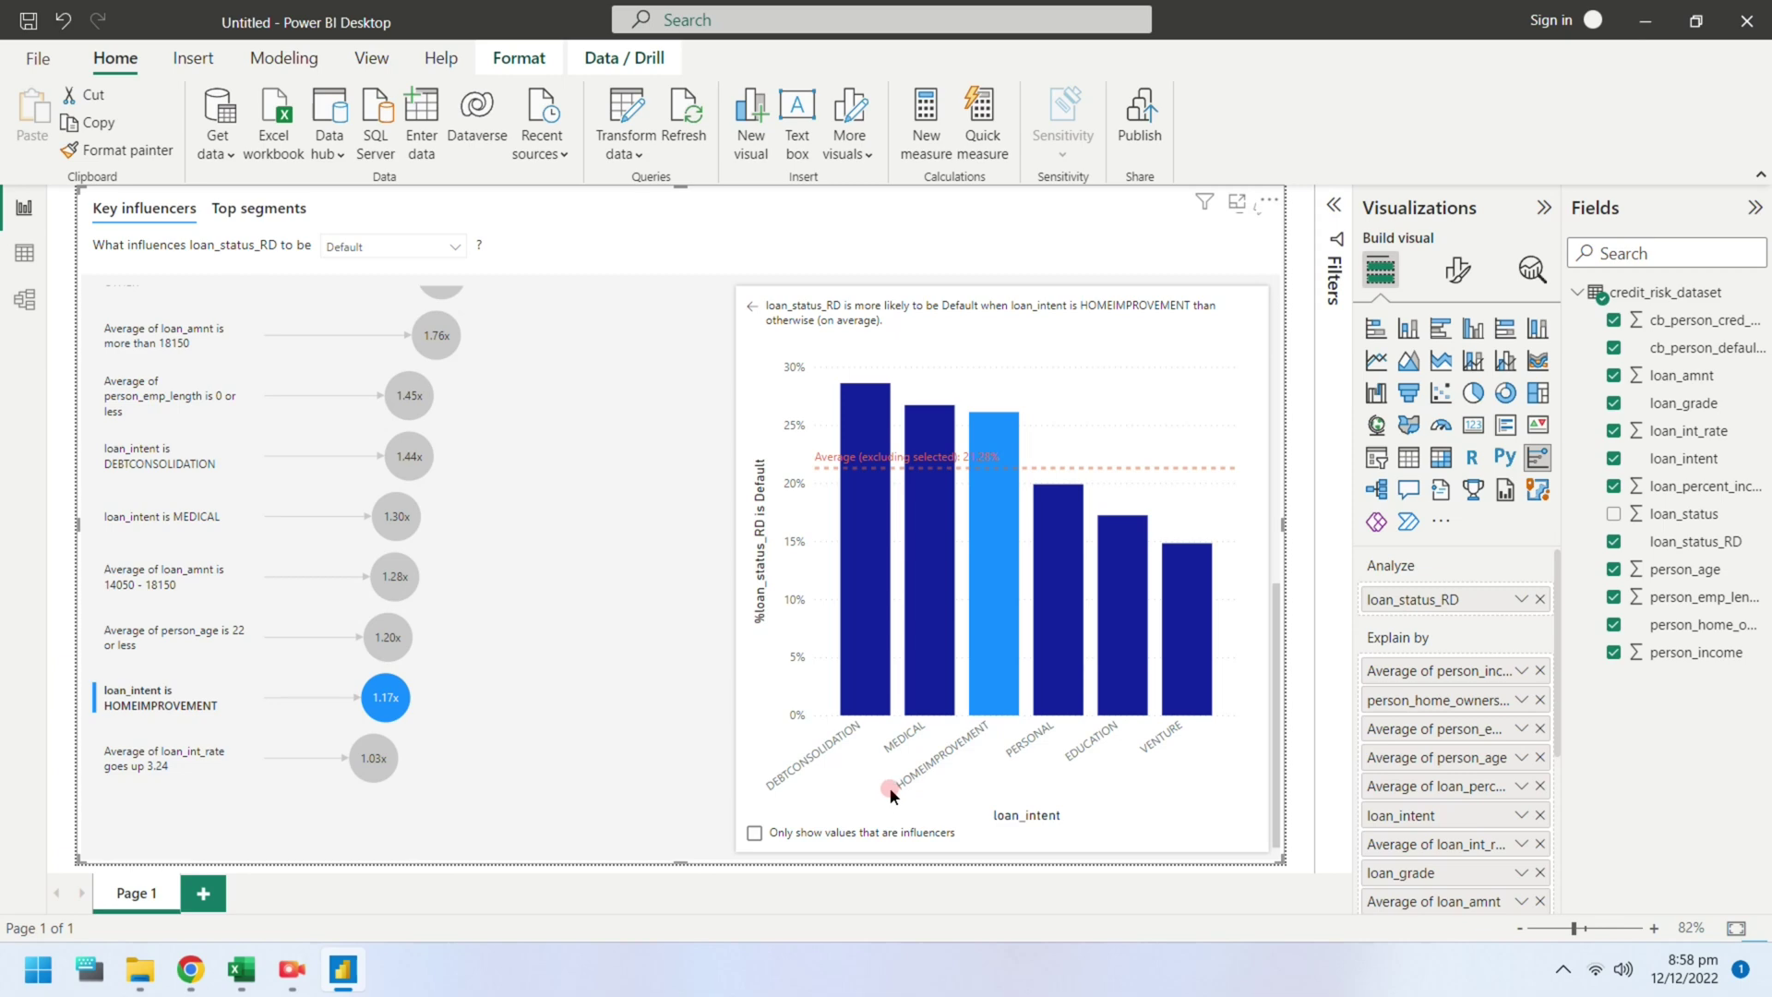
pyautogui.click(359, 763)
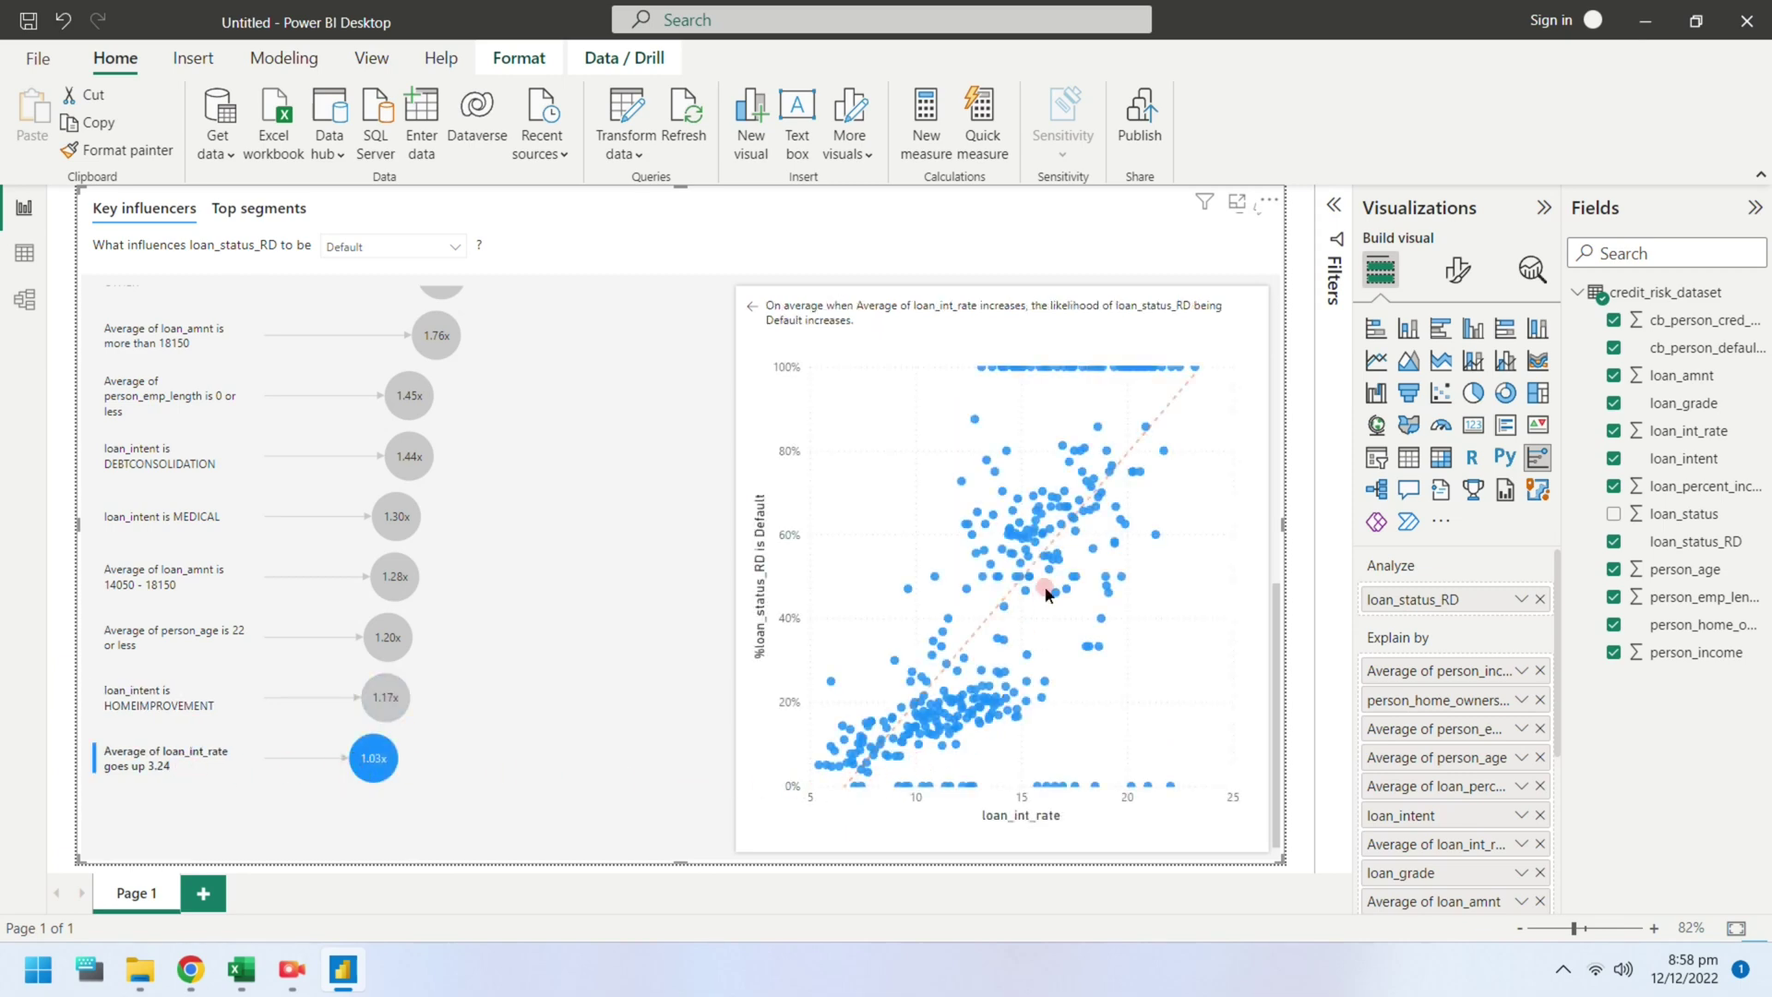
pyautogui.scroll(10, 609, 583)
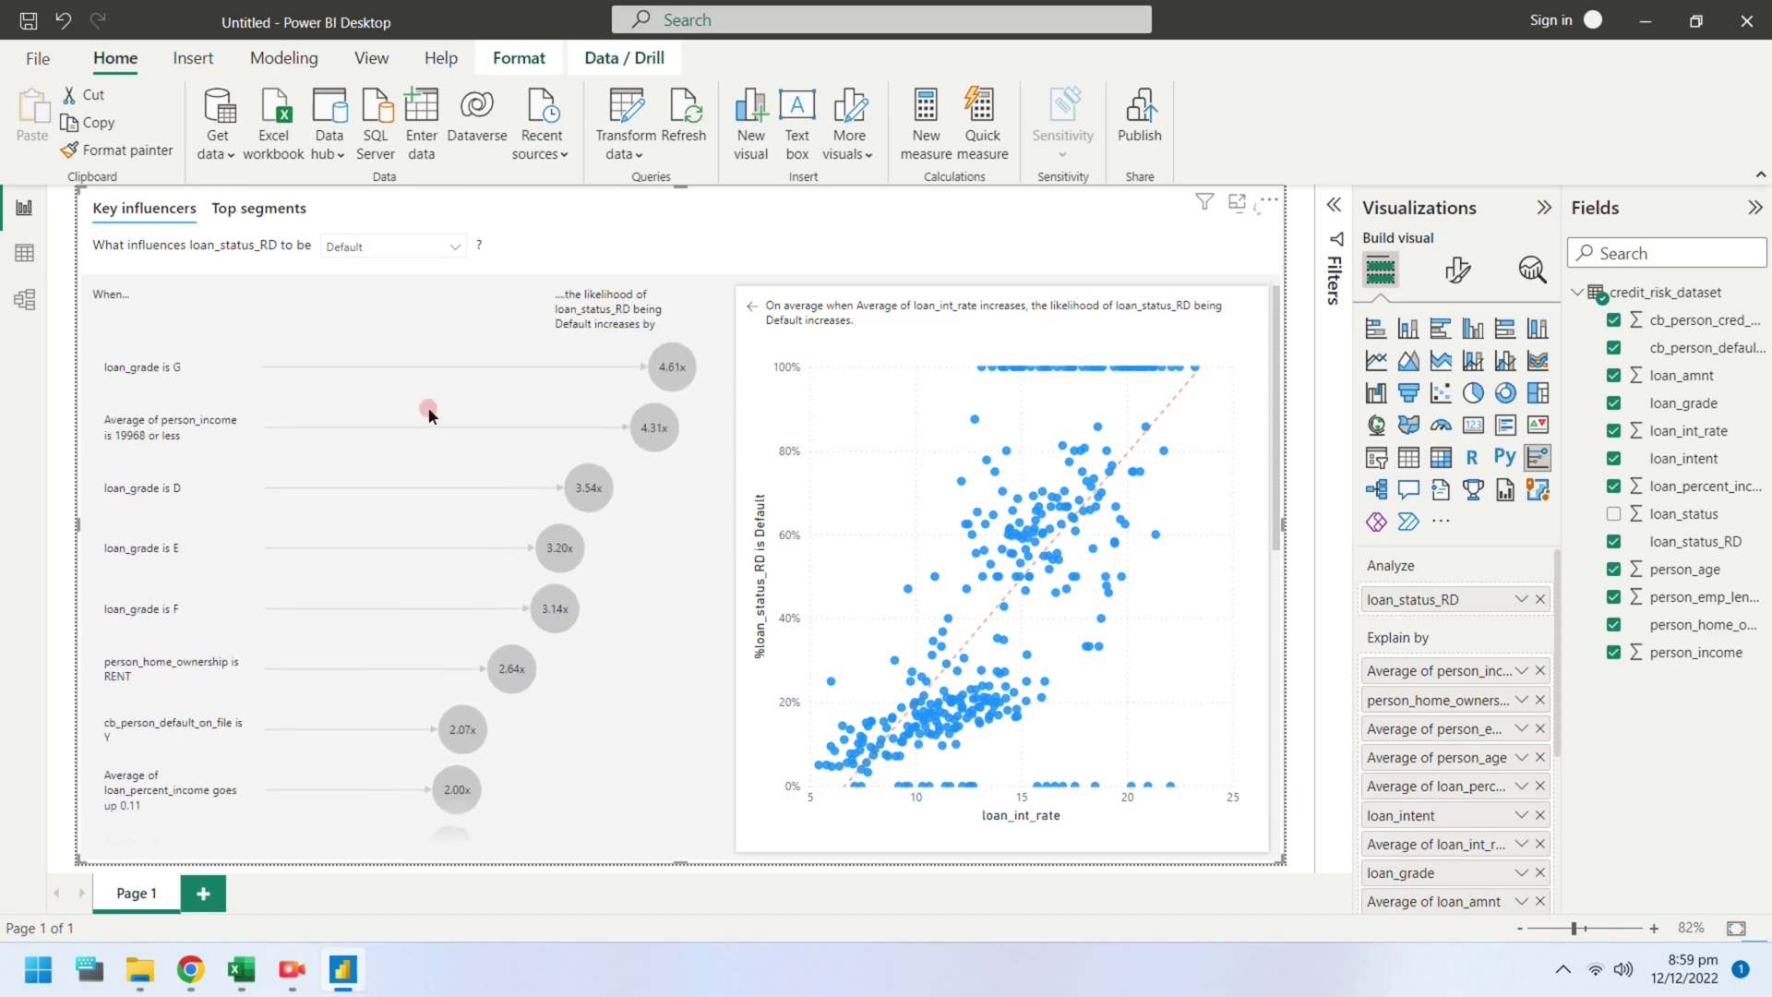
pyautogui.click(230, 215)
# Open the 78.8% Default Segment 1 and expand its detailed breakdown
pyautogui.click(376, 368)
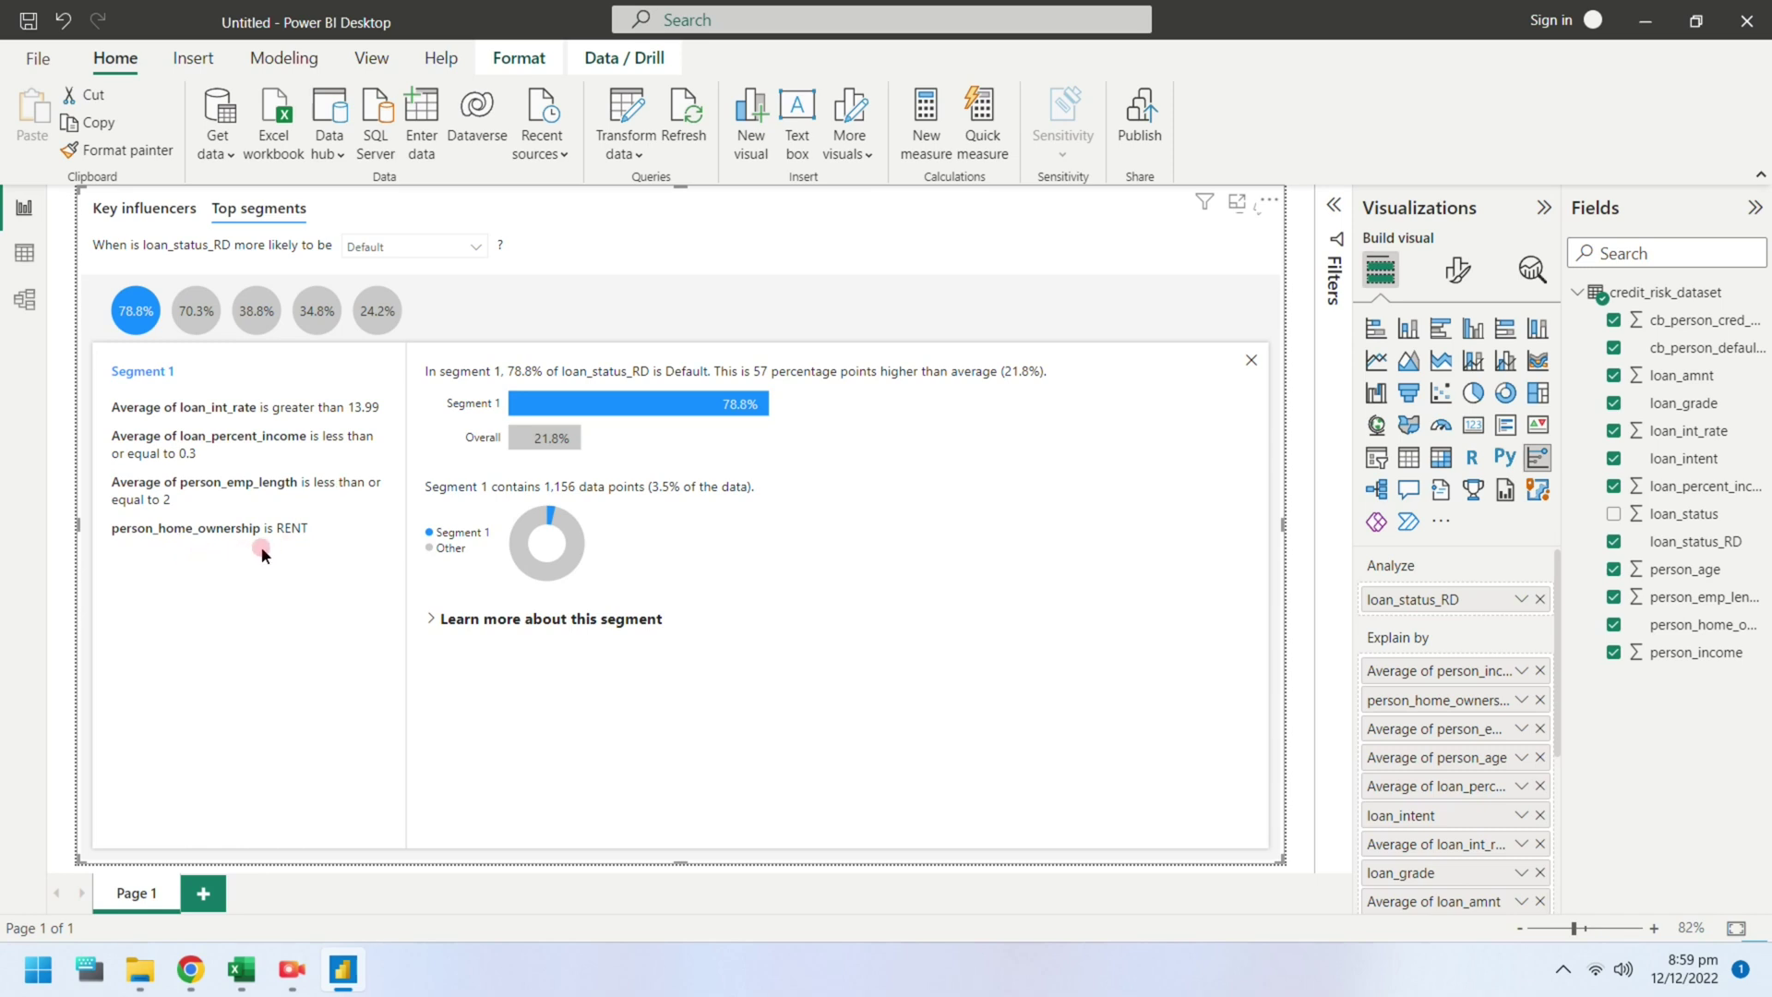
pyautogui.click(428, 620)
pyautogui.scroll(-6, 429, 628)
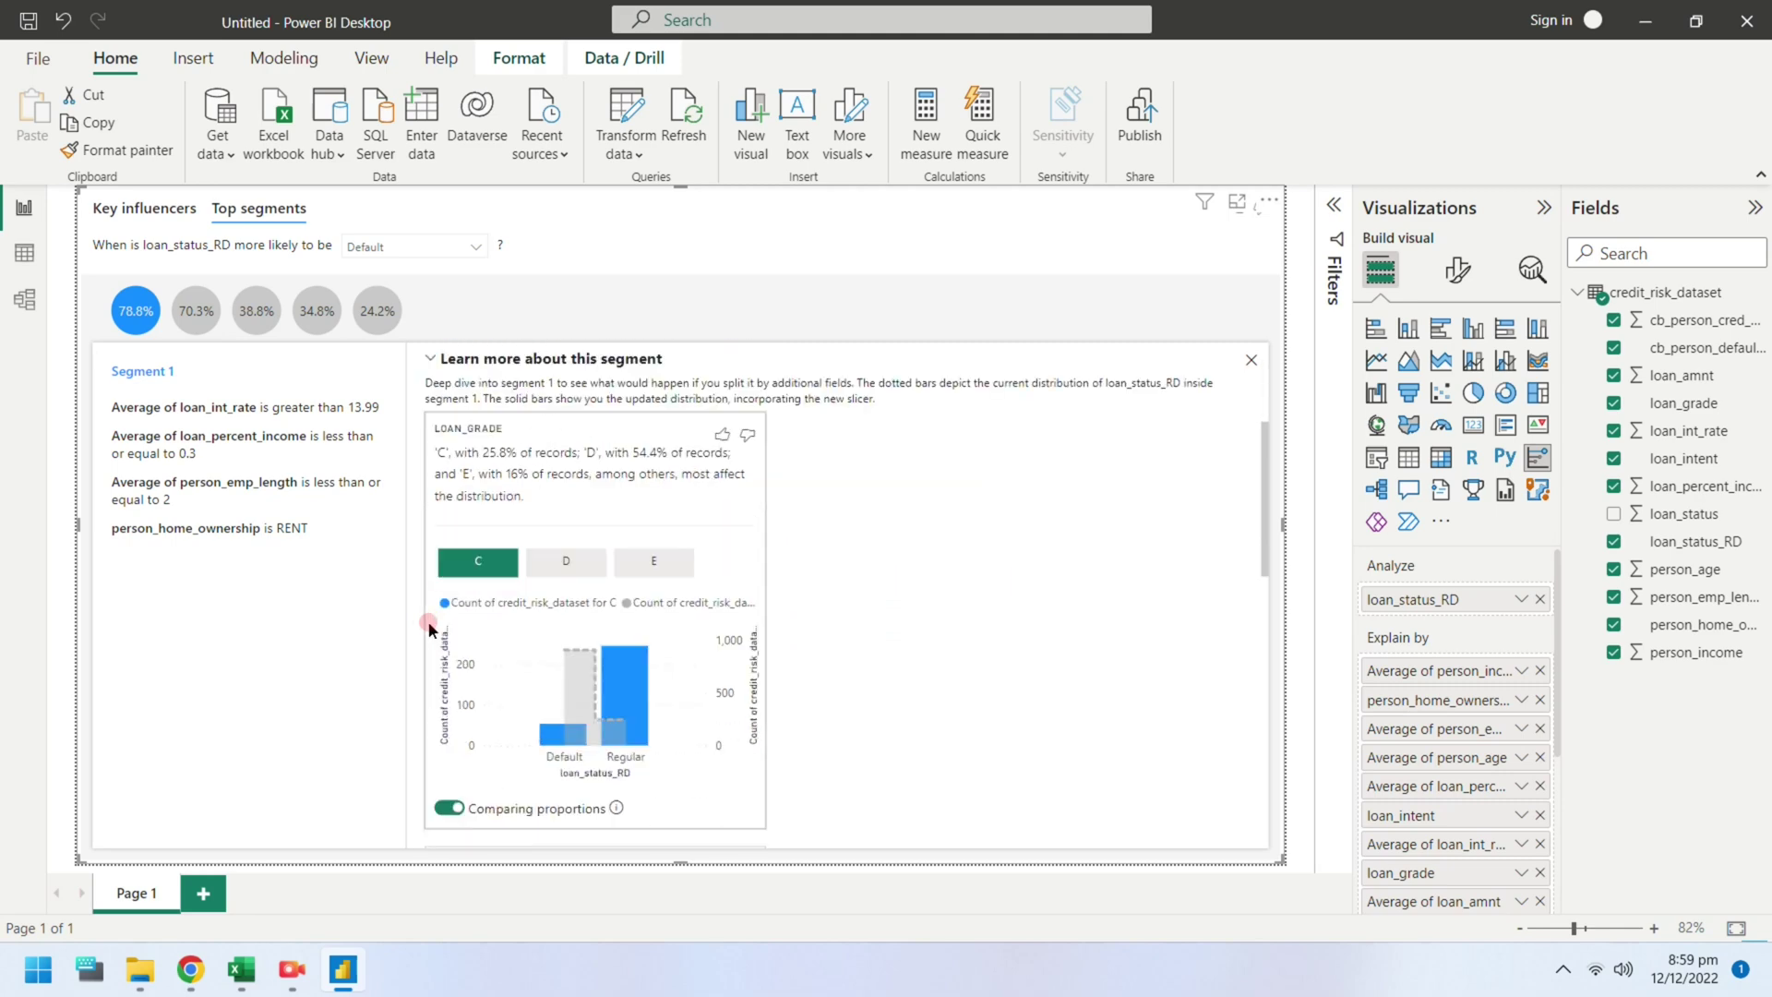
pyautogui.scroll(1, 429, 628)
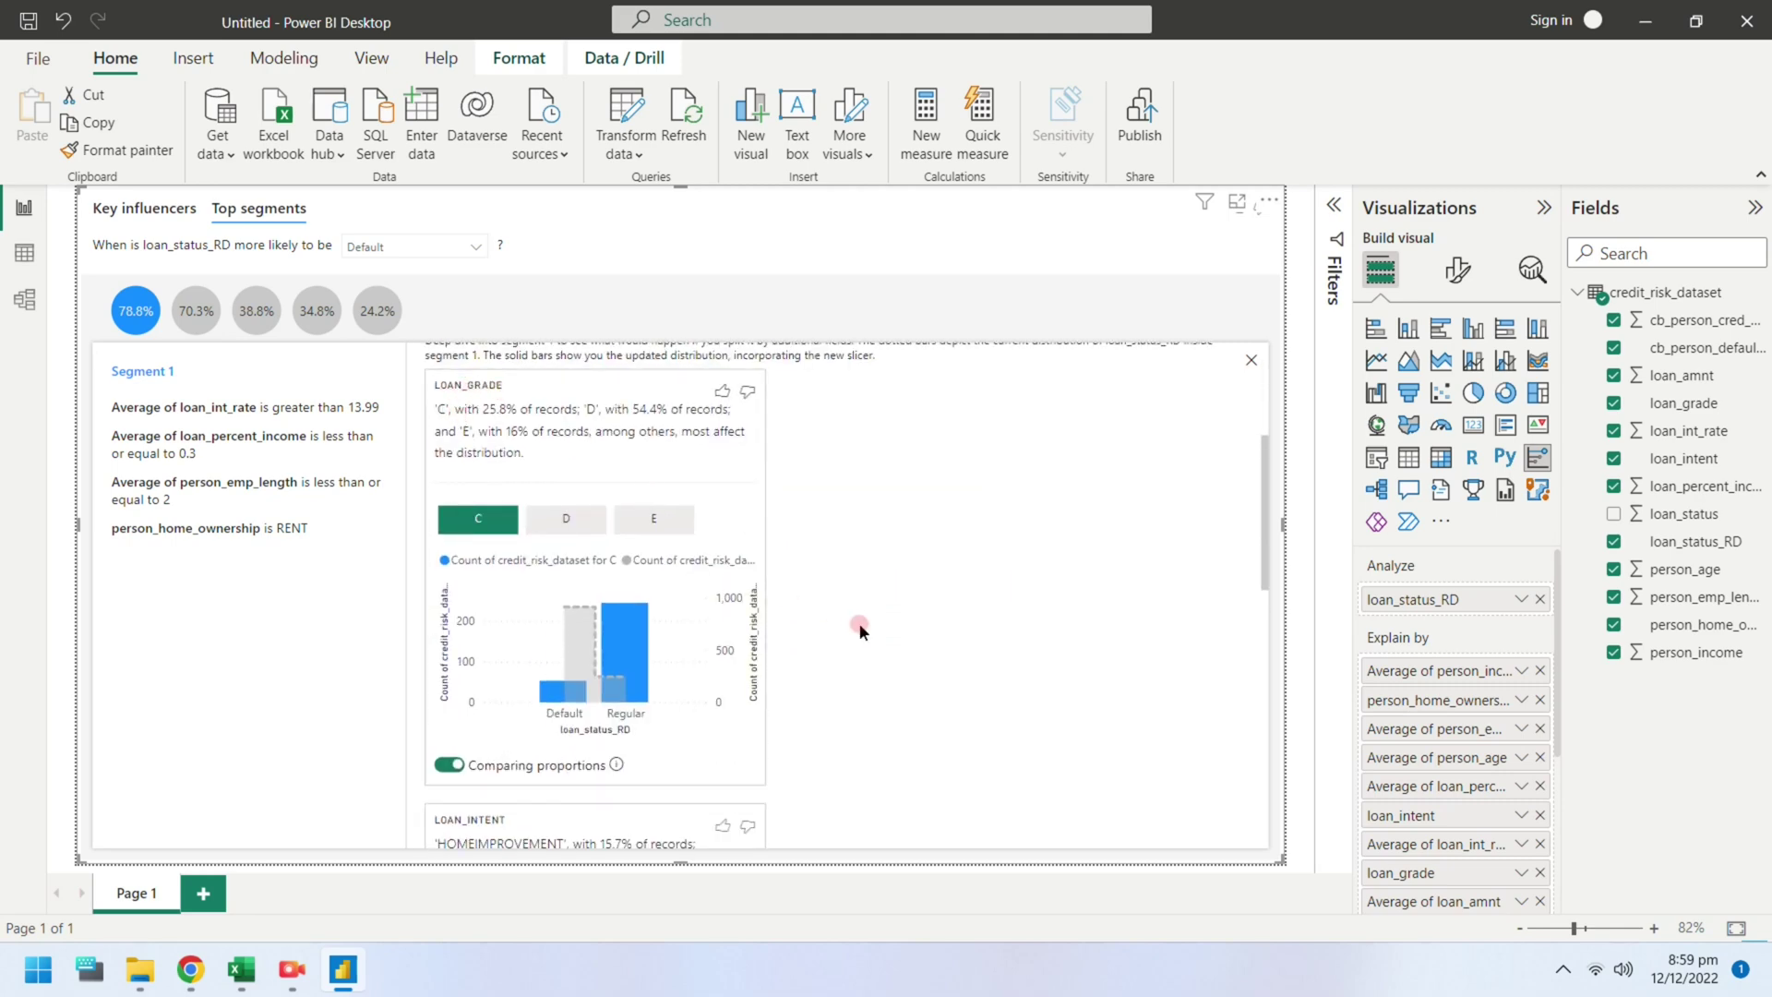
pyautogui.scroll(-4, 862, 631)
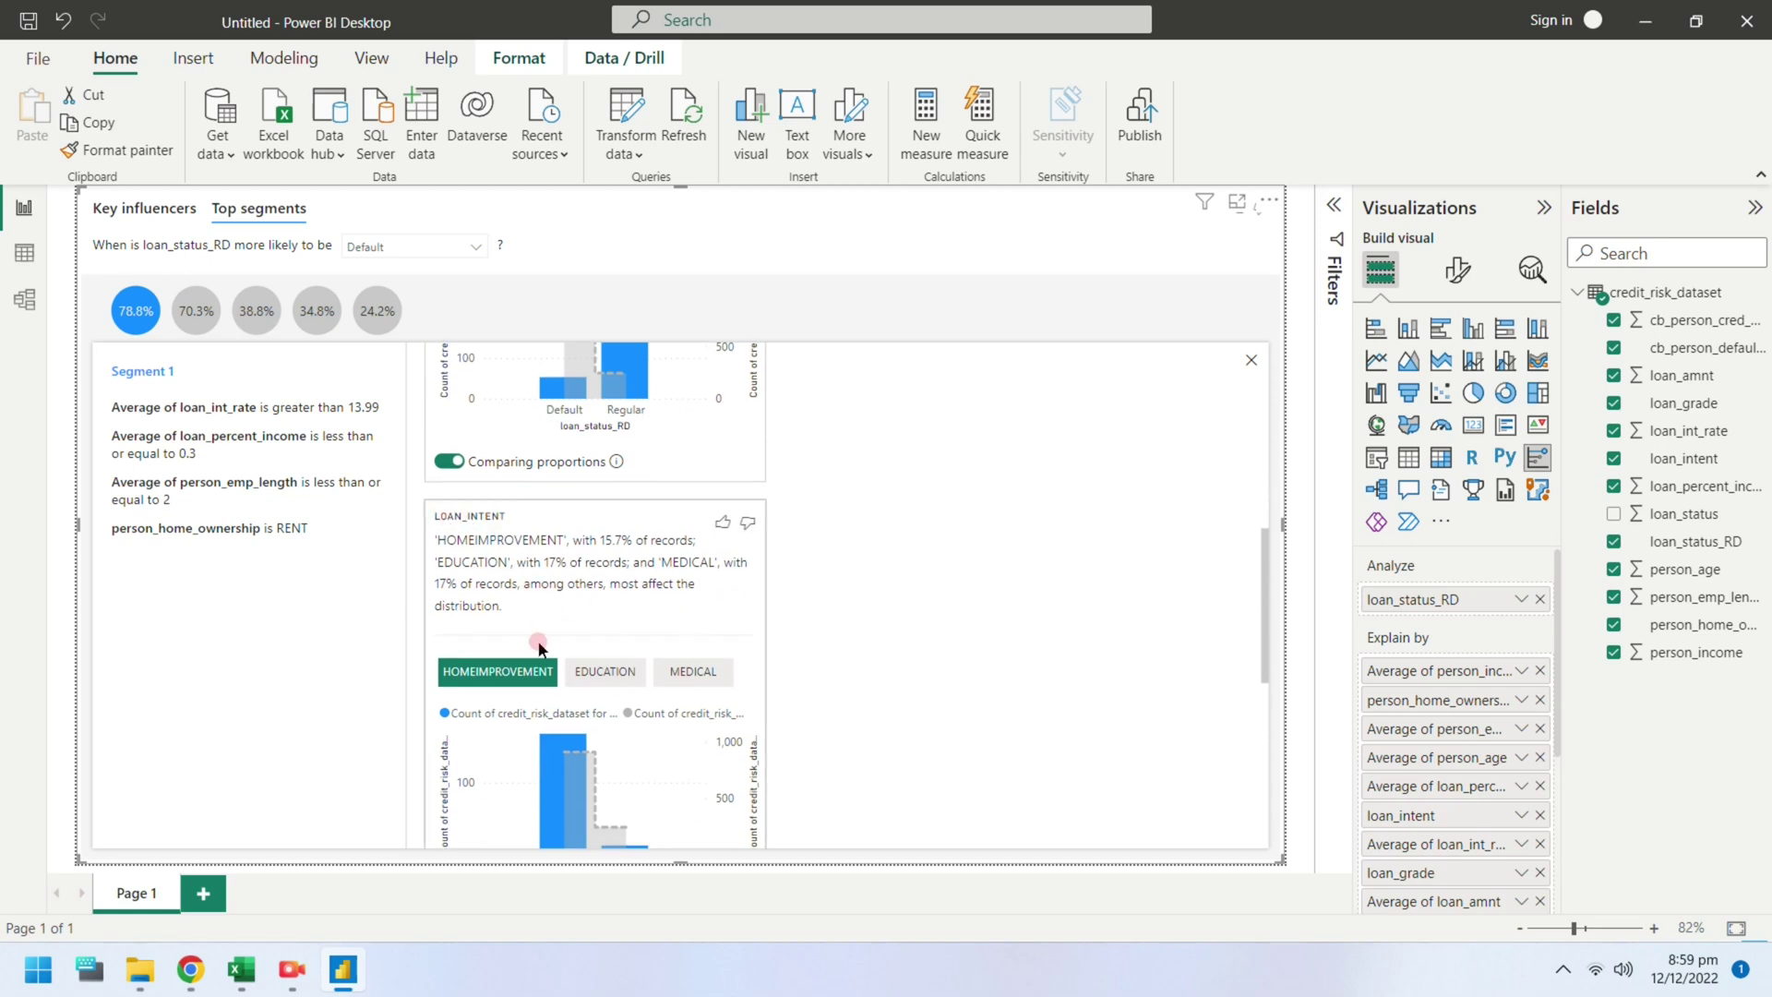
pyautogui.scroll(-1, 709, 688)
pyautogui.scroll(-4, 709, 688)
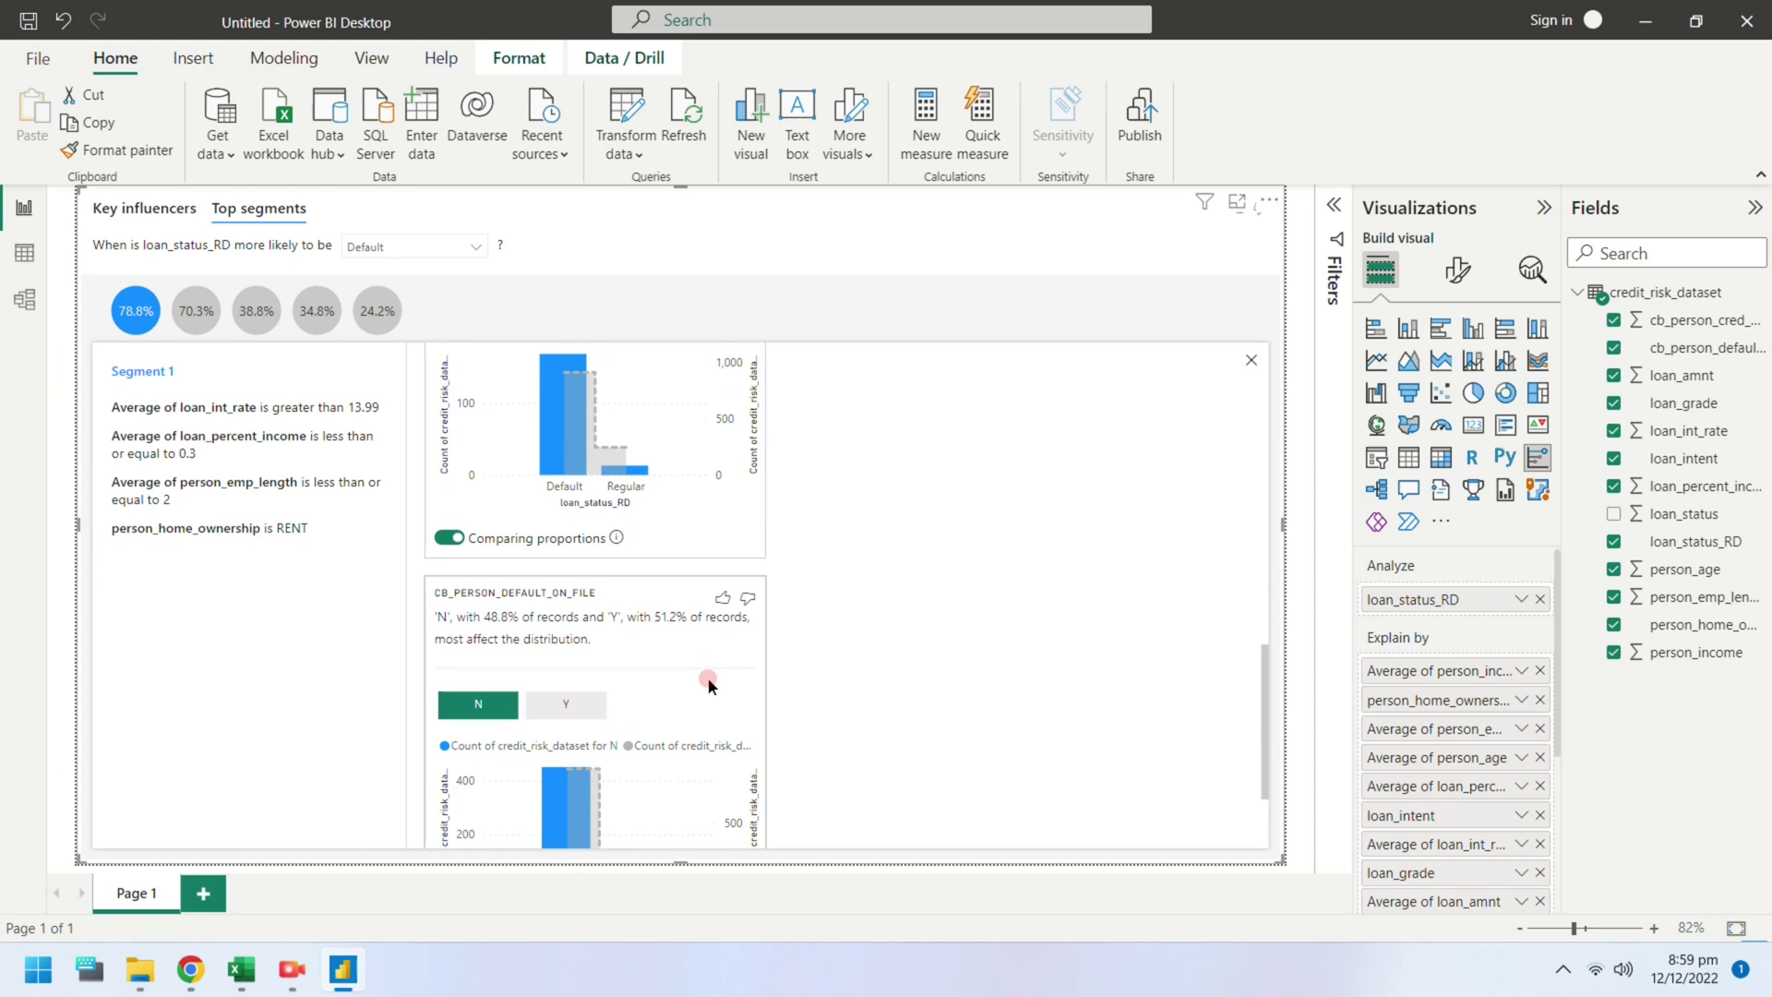
pyautogui.scroll(-2, 707, 676)
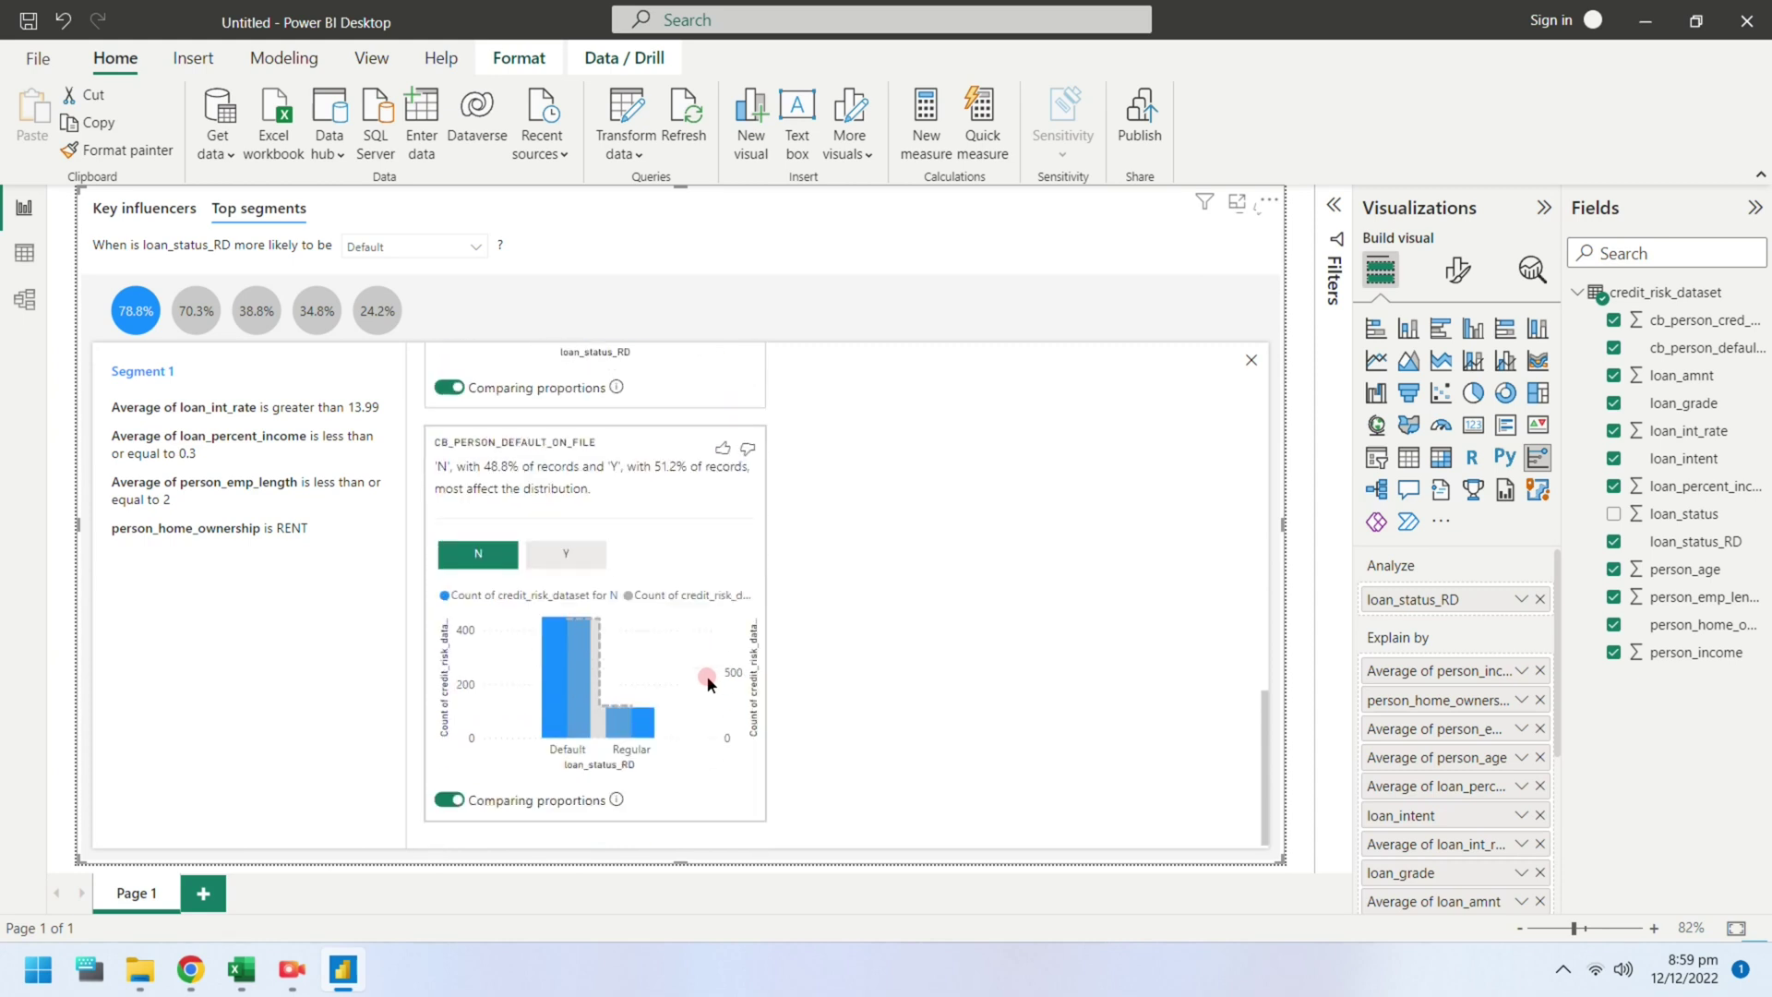
# Compare Segment 1's loan_status_RD split for prior defaulters Y versus N
pyautogui.click(560, 559)
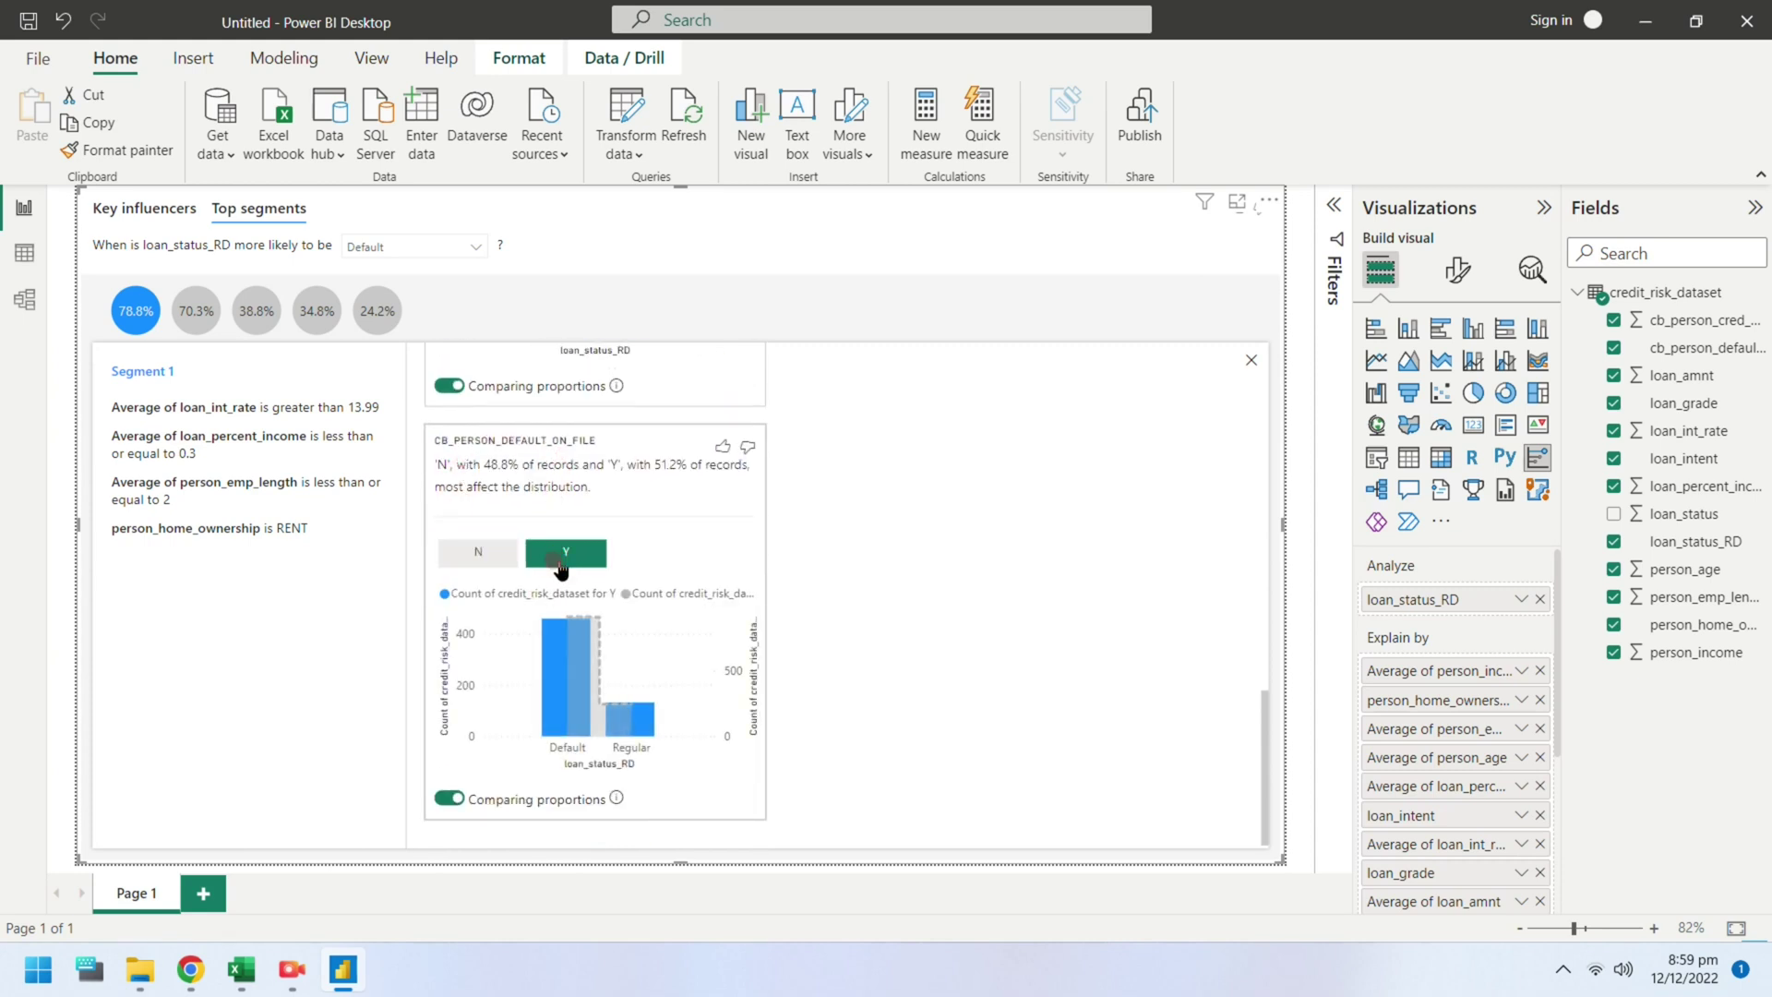
pyautogui.click(478, 557)
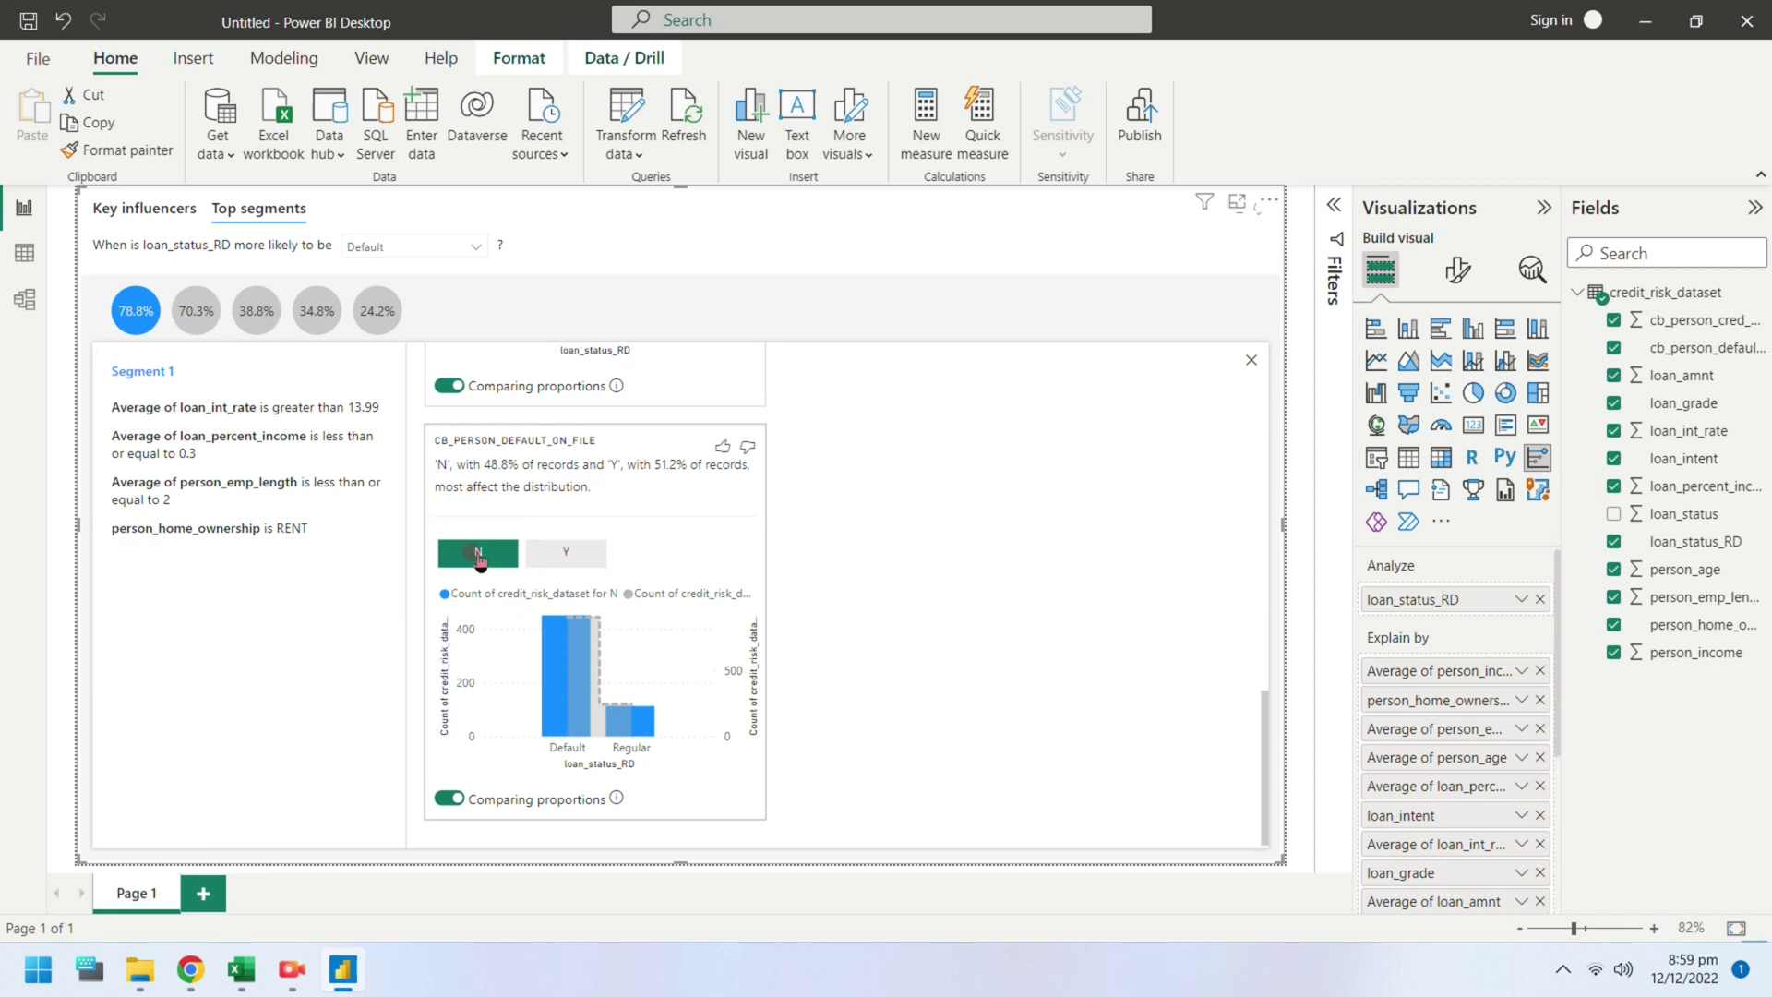
pyautogui.scroll(8, 635, 568)
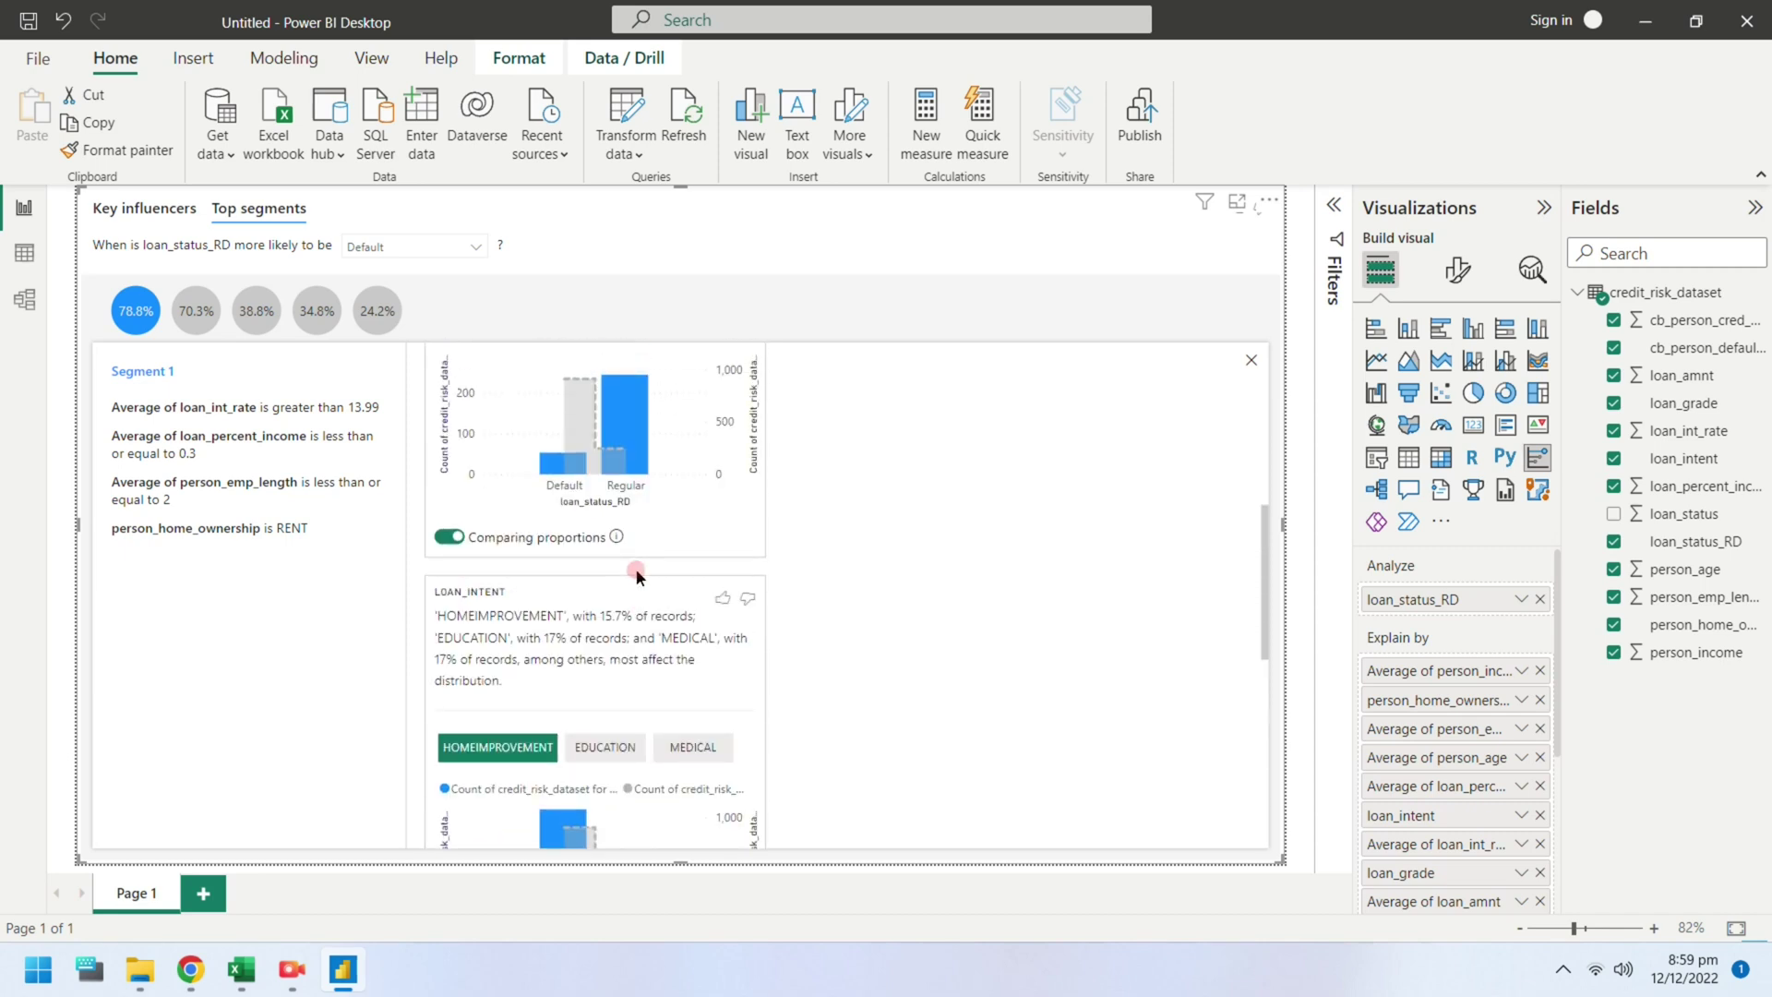
pyautogui.scroll(5, 635, 568)
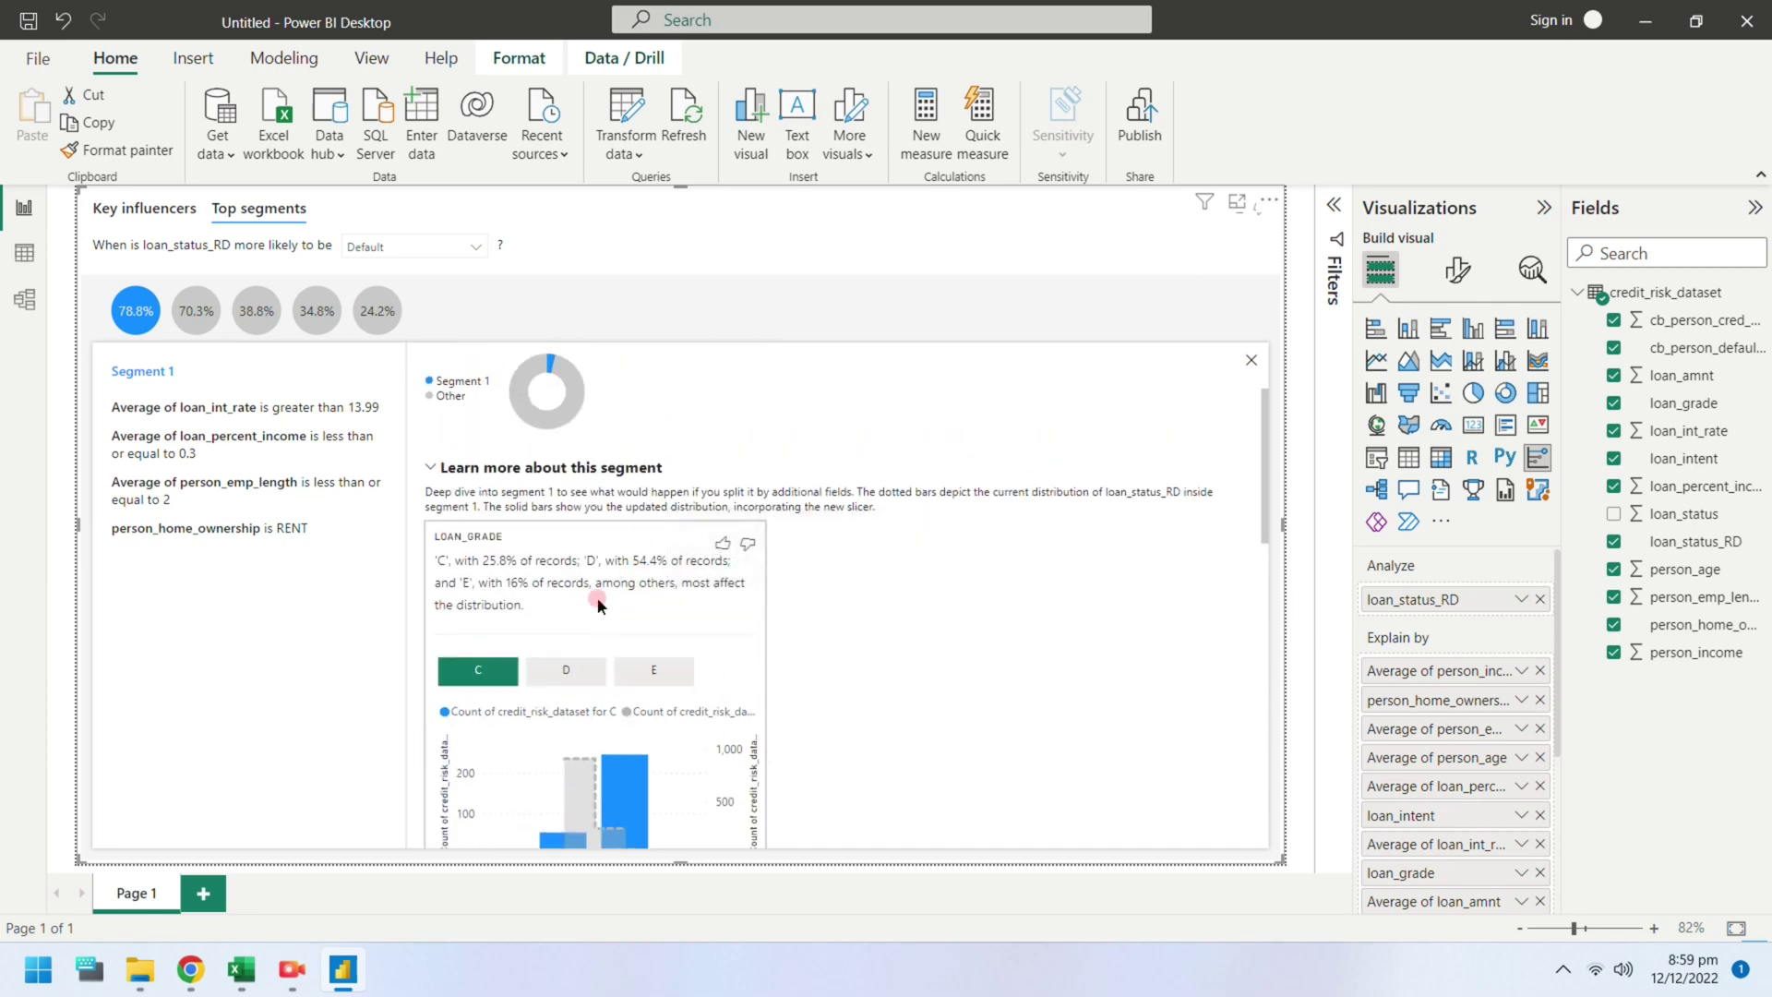
# View the loan grade D then E breakdowns, and return to the prior-default Y distribution
pyautogui.click(565, 670)
pyautogui.scroll(-3, 704, 646)
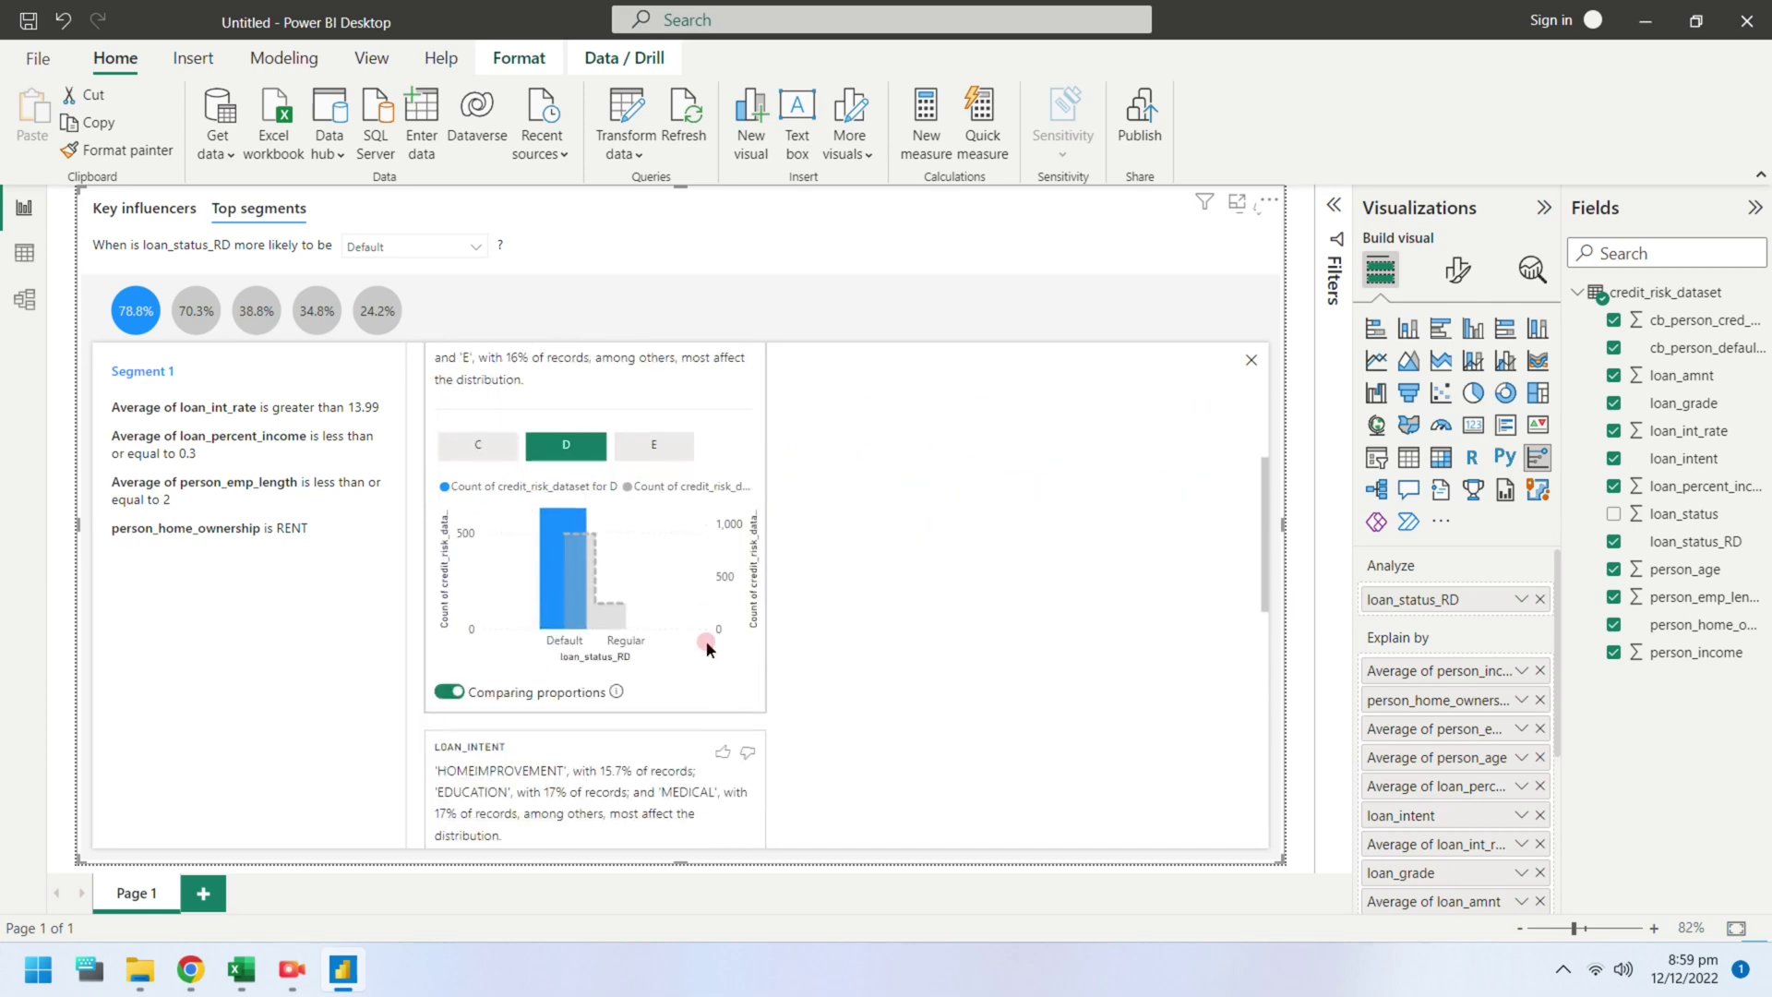
pyautogui.click(646, 450)
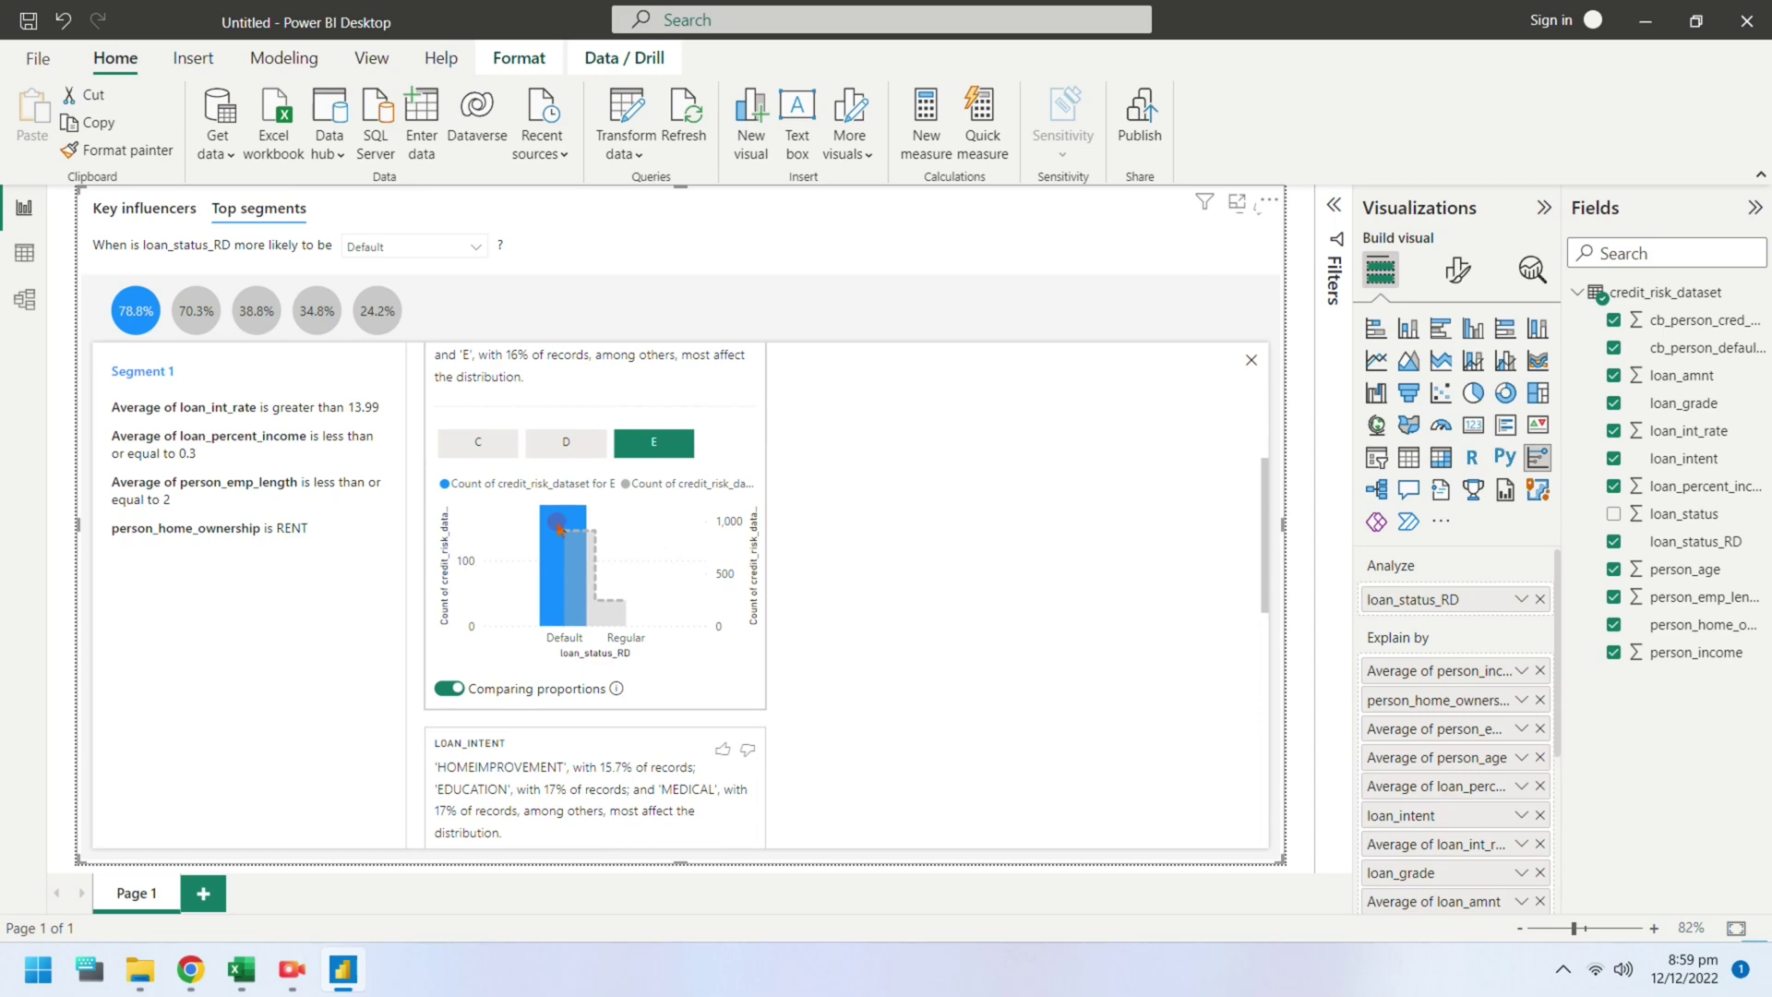
pyautogui.scroll(-7, 617, 664)
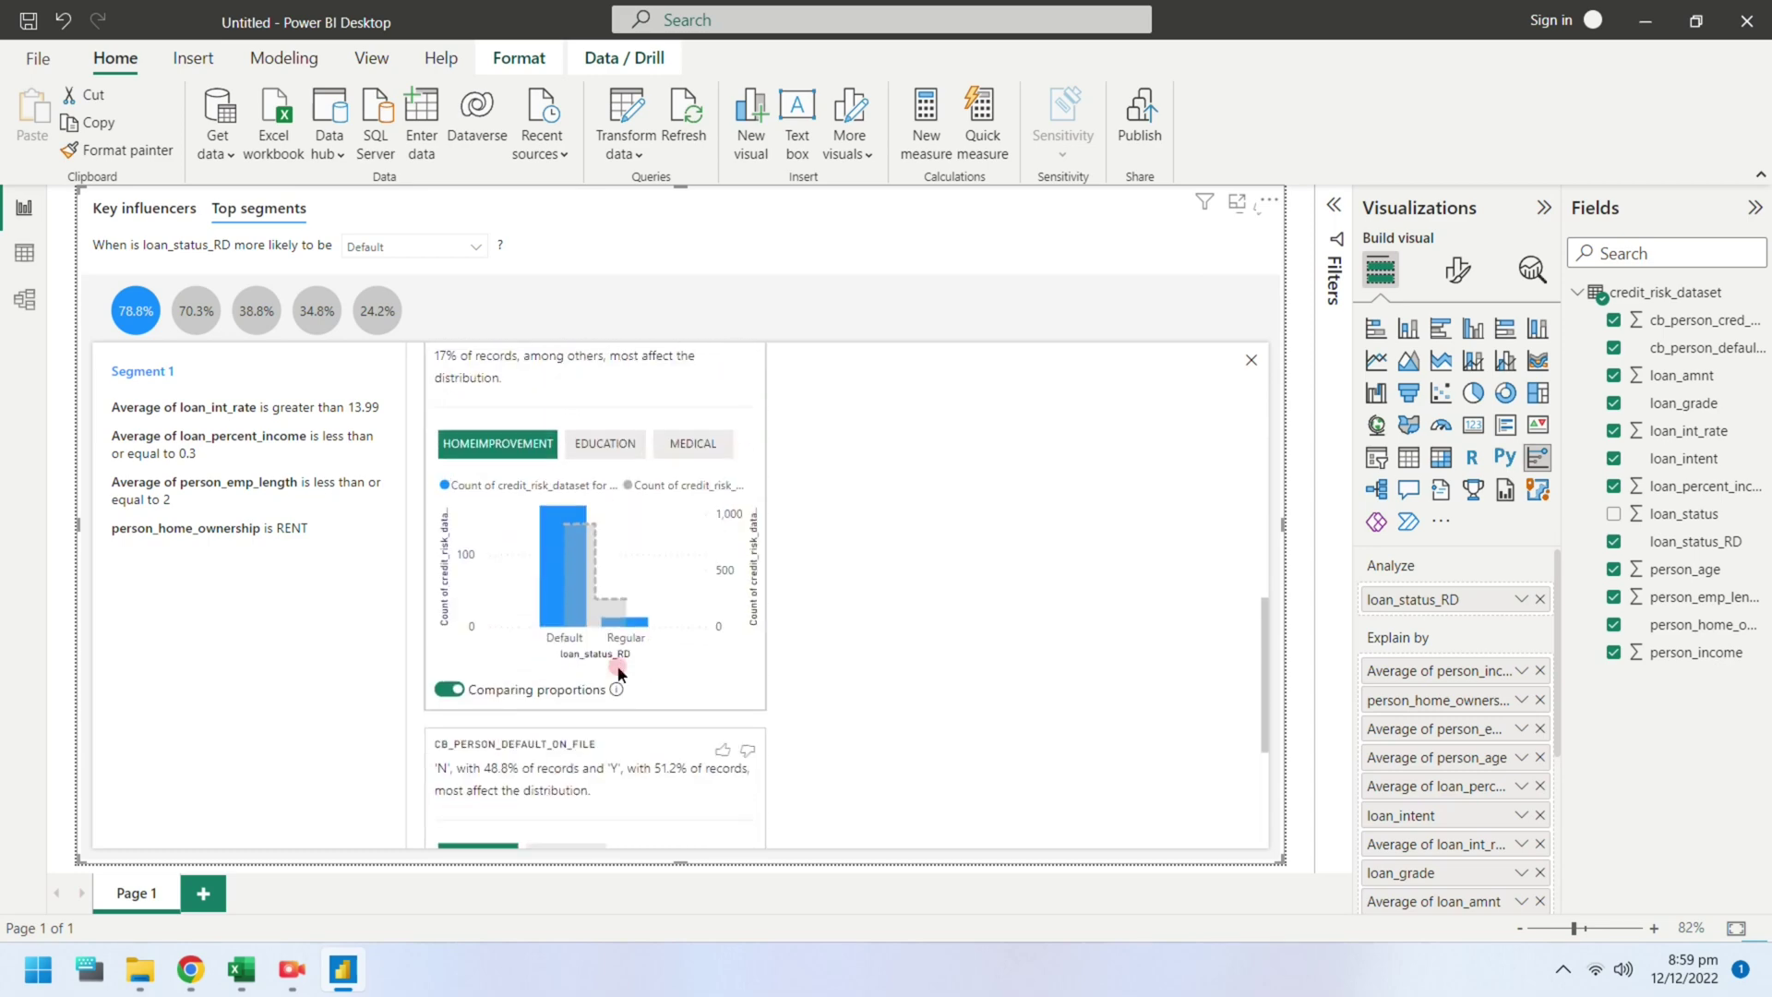
pyautogui.scroll(-1, 618, 672)
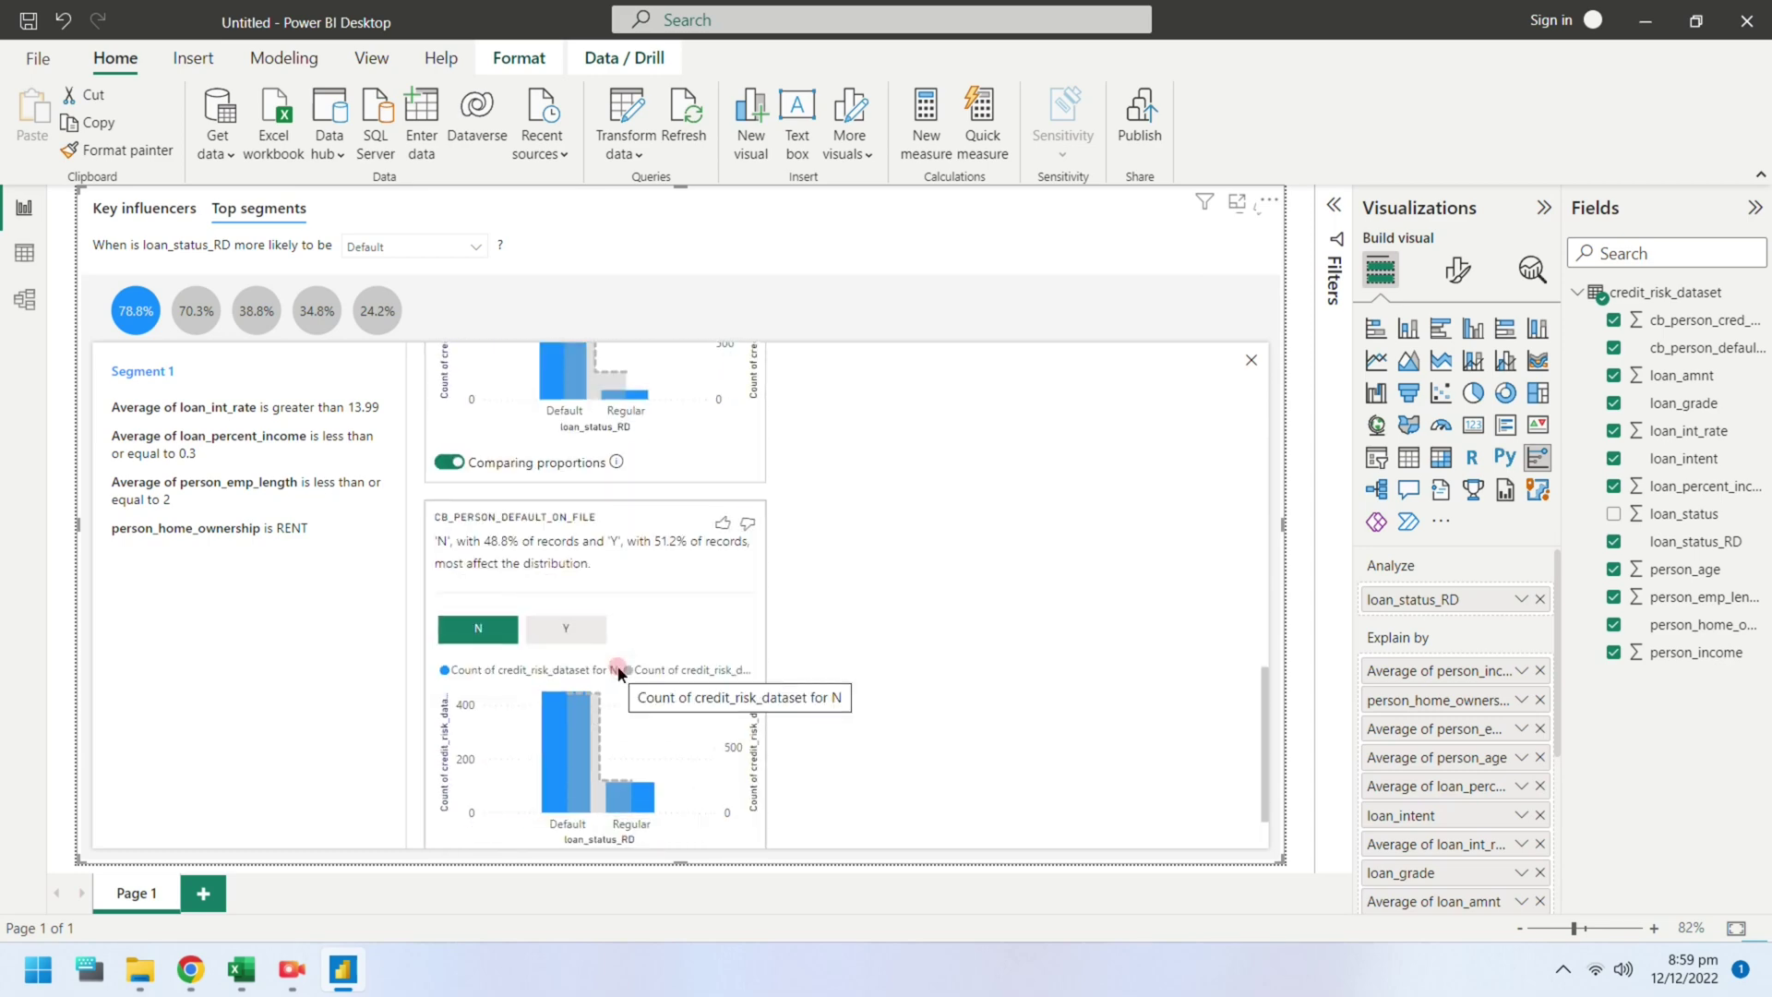
pyautogui.click(563, 630)
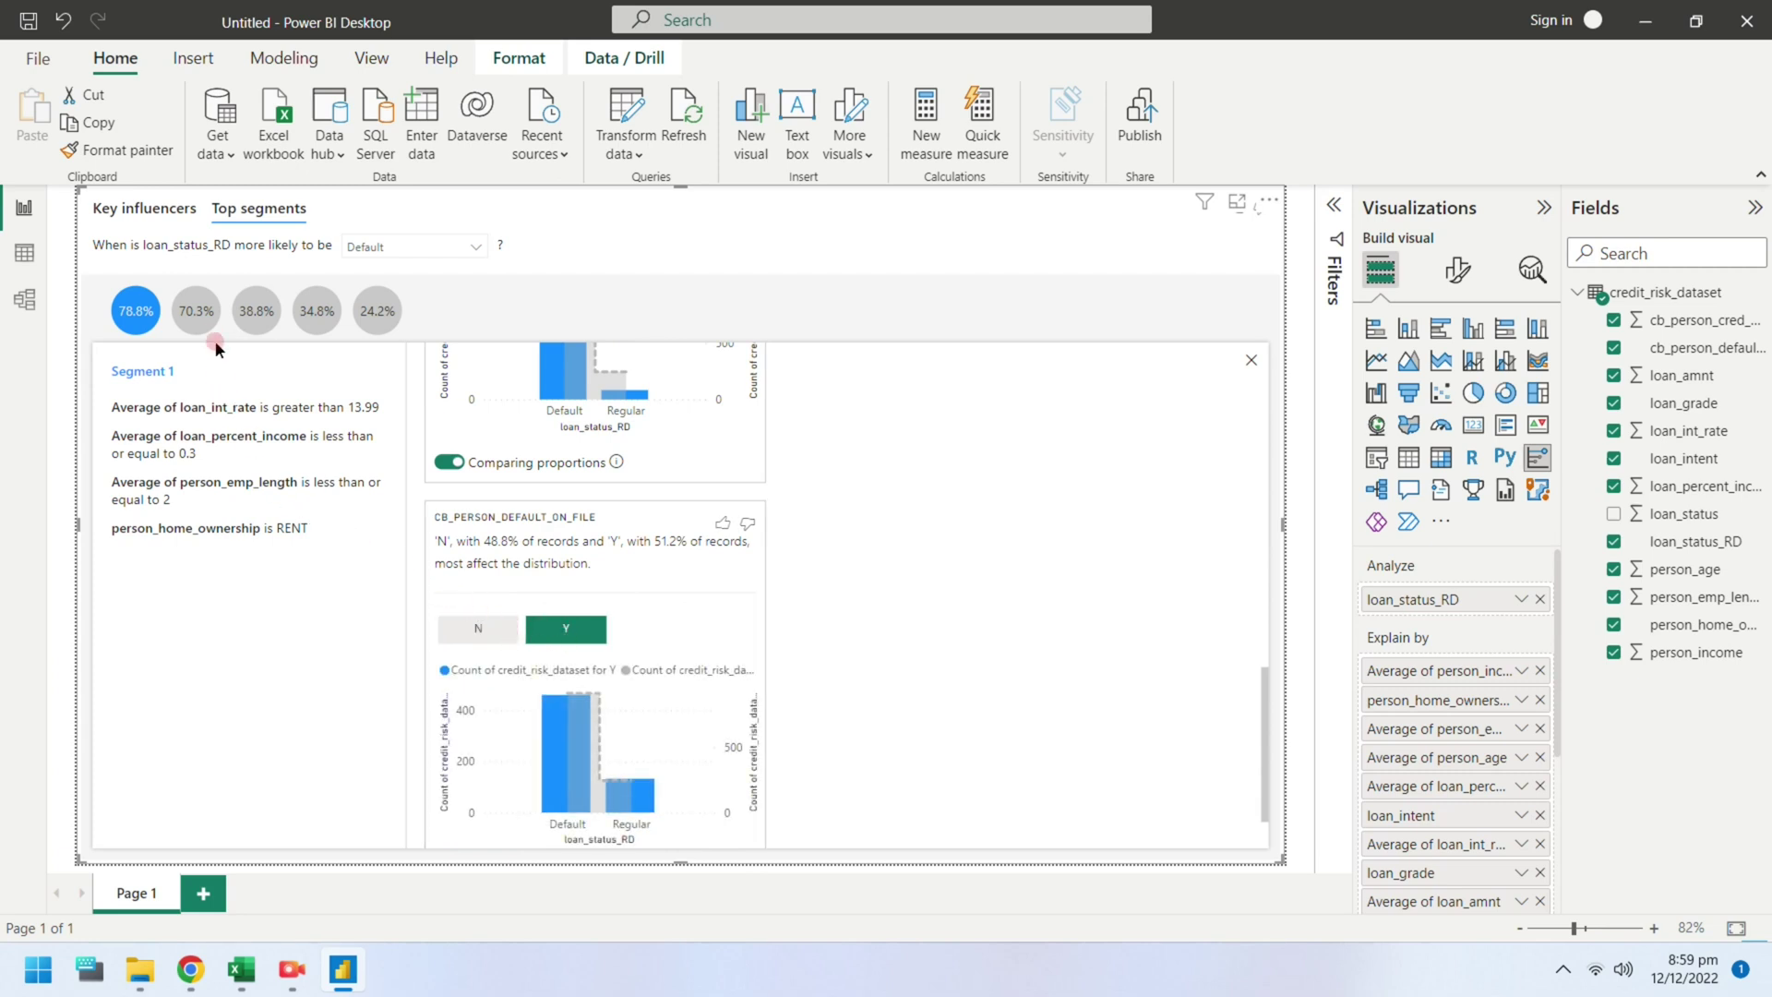
# Open Segment 2 (70.3% default) and expand its Learn more breakdown
pyautogui.click(197, 323)
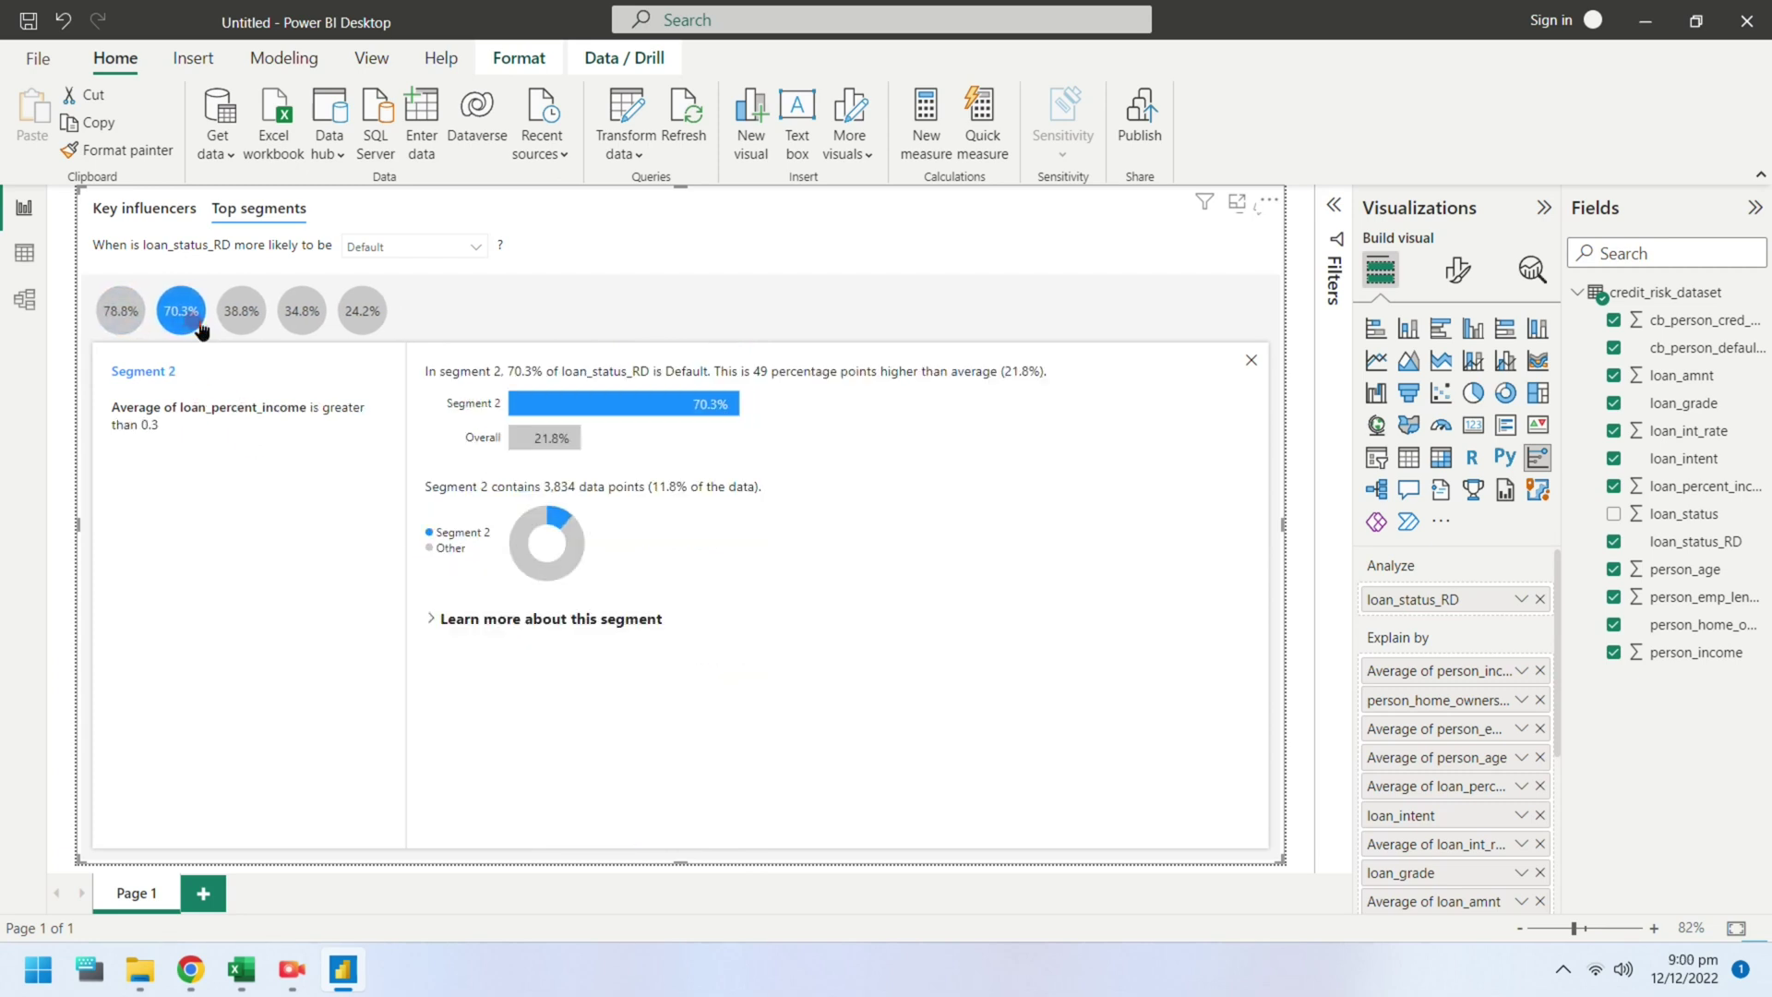
pyautogui.click(429, 620)
pyautogui.click(893, 679)
pyautogui.scroll(-3, 893, 675)
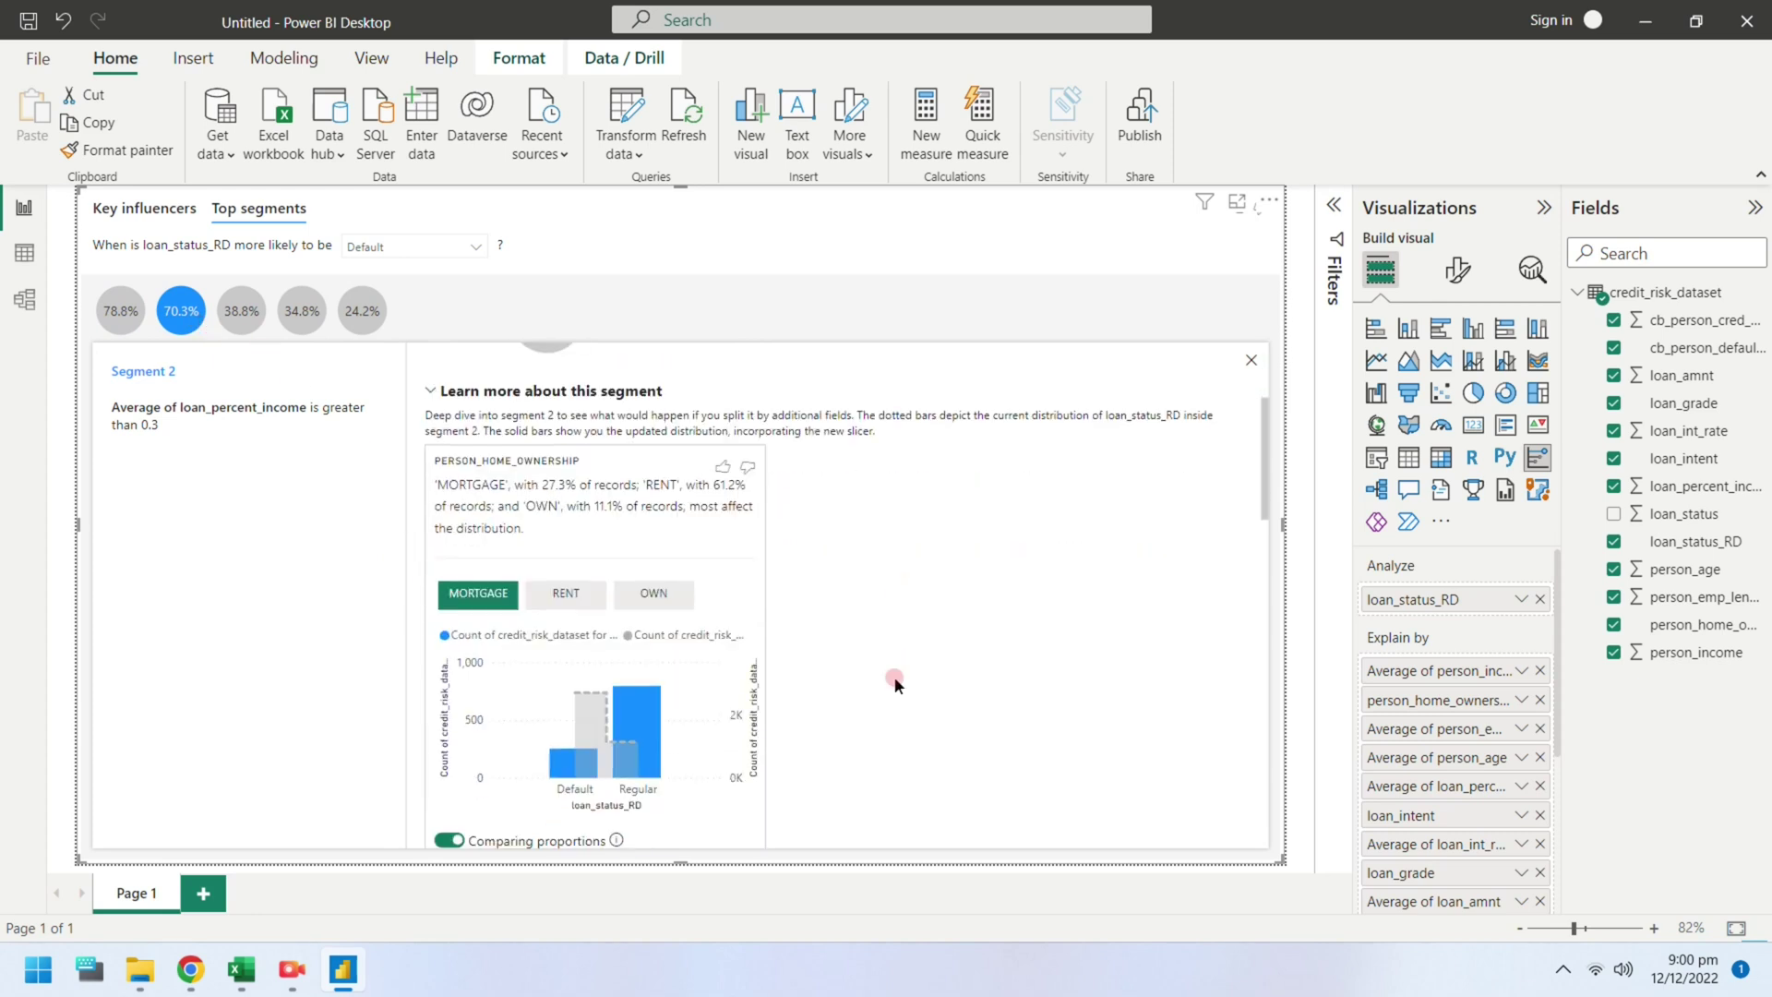
pyautogui.scroll(-1, 893, 680)
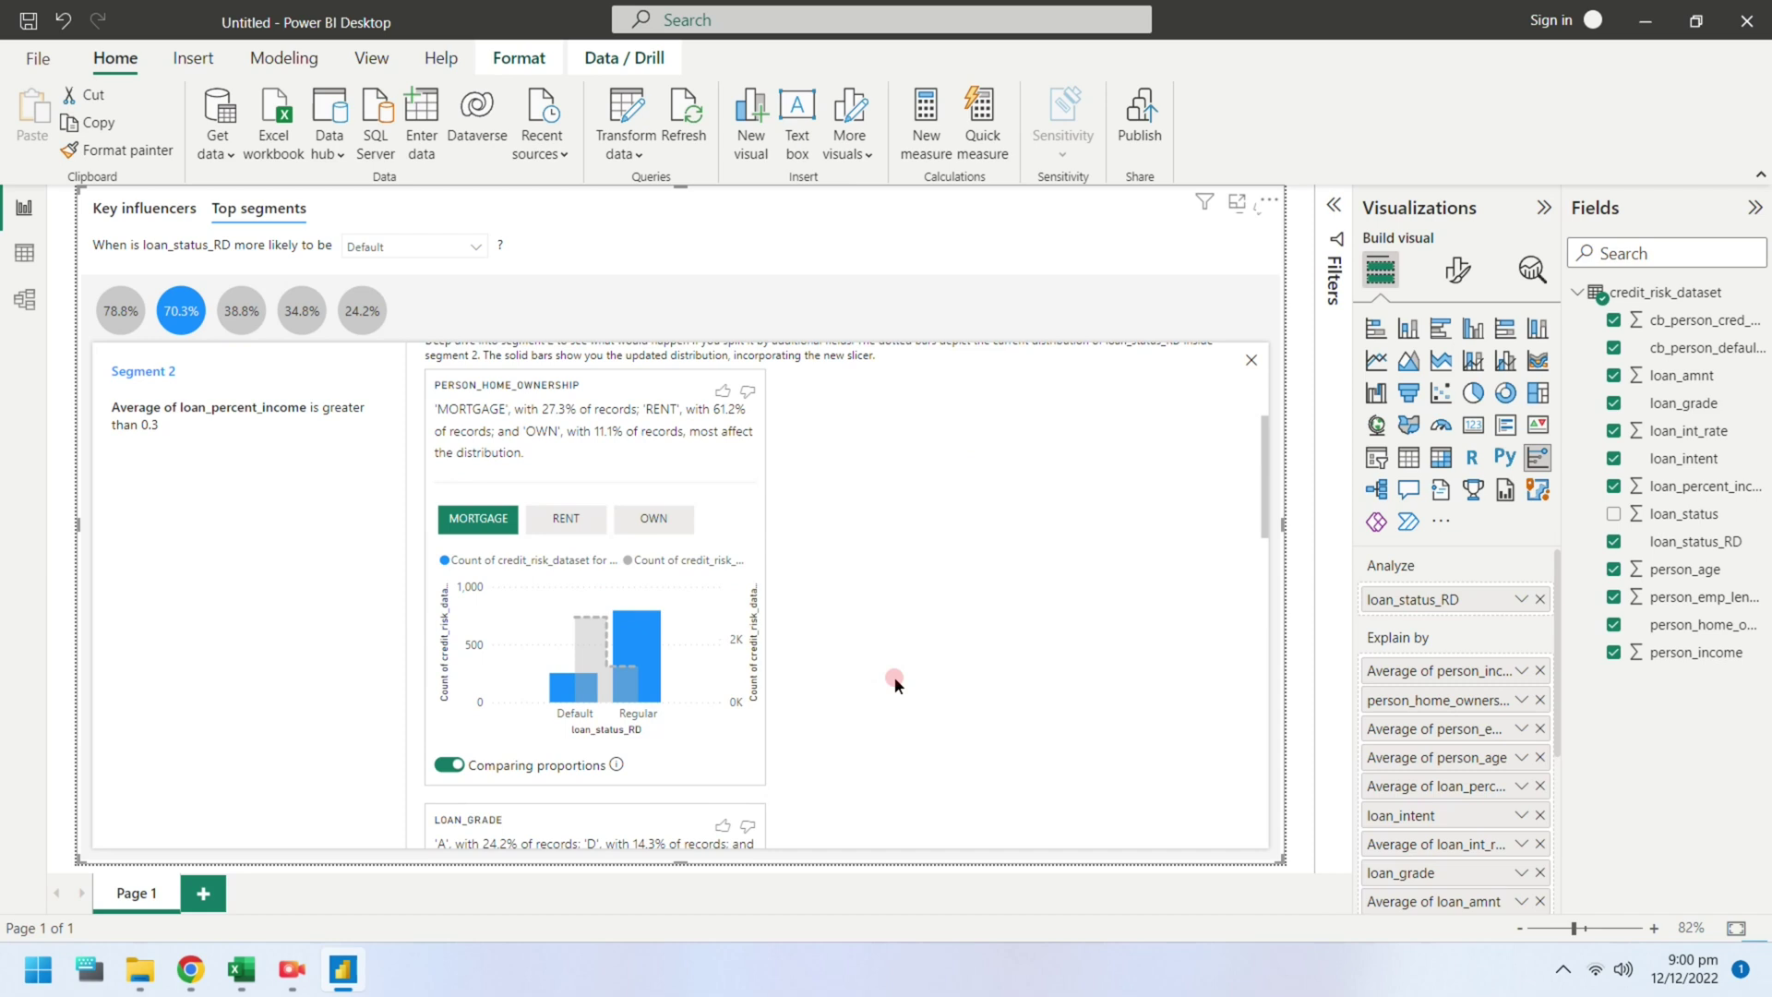
# Compare the RENT and OWN home ownership distributions for Segment 2
pyautogui.click(580, 517)
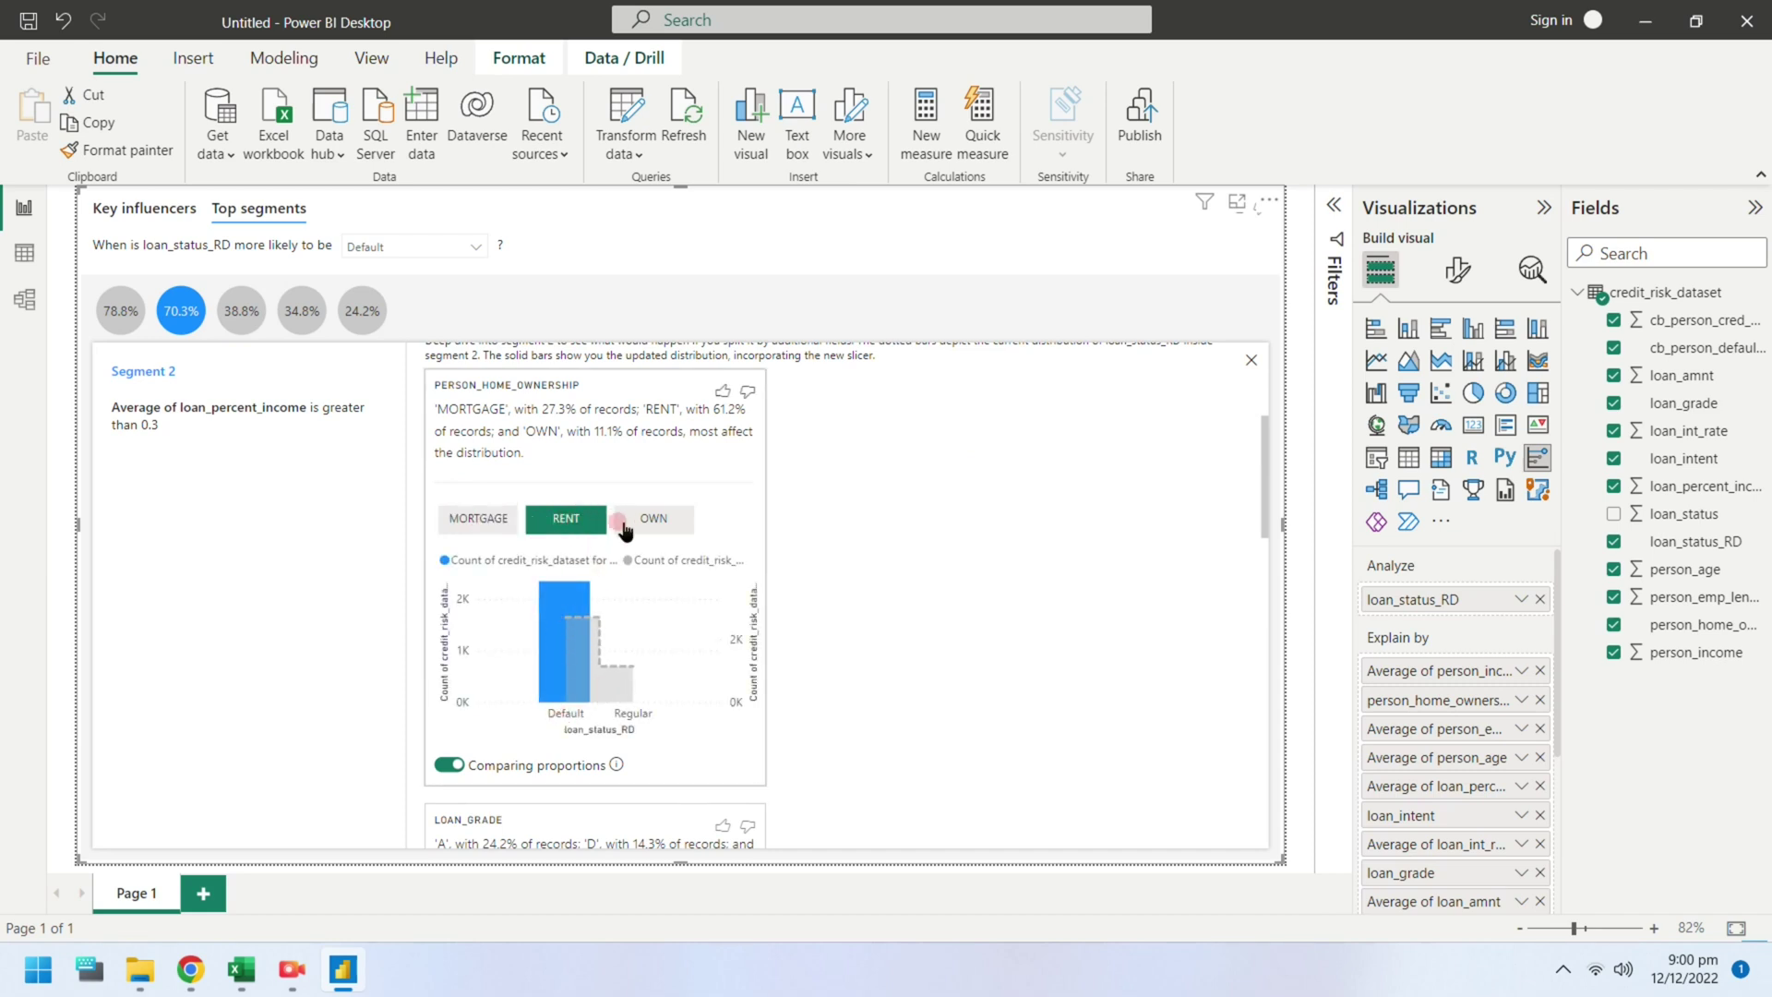
pyautogui.click(633, 519)
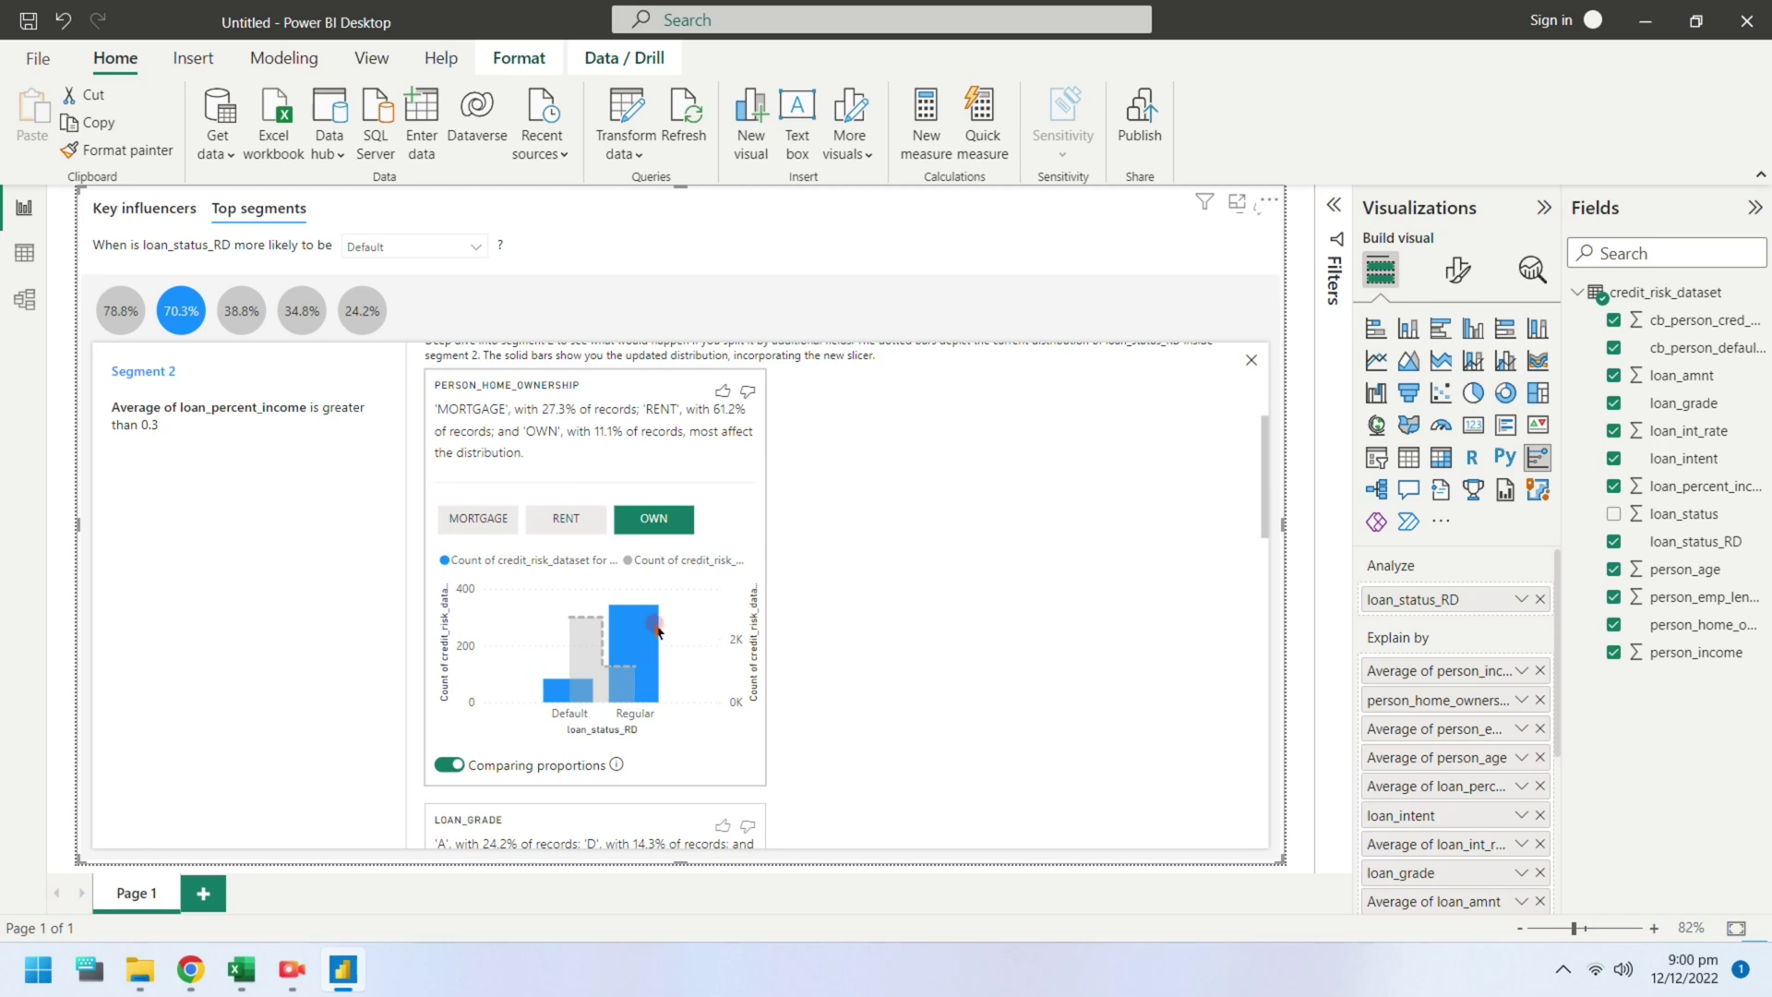
pyautogui.click(566, 518)
pyautogui.scroll(-3, 910, 692)
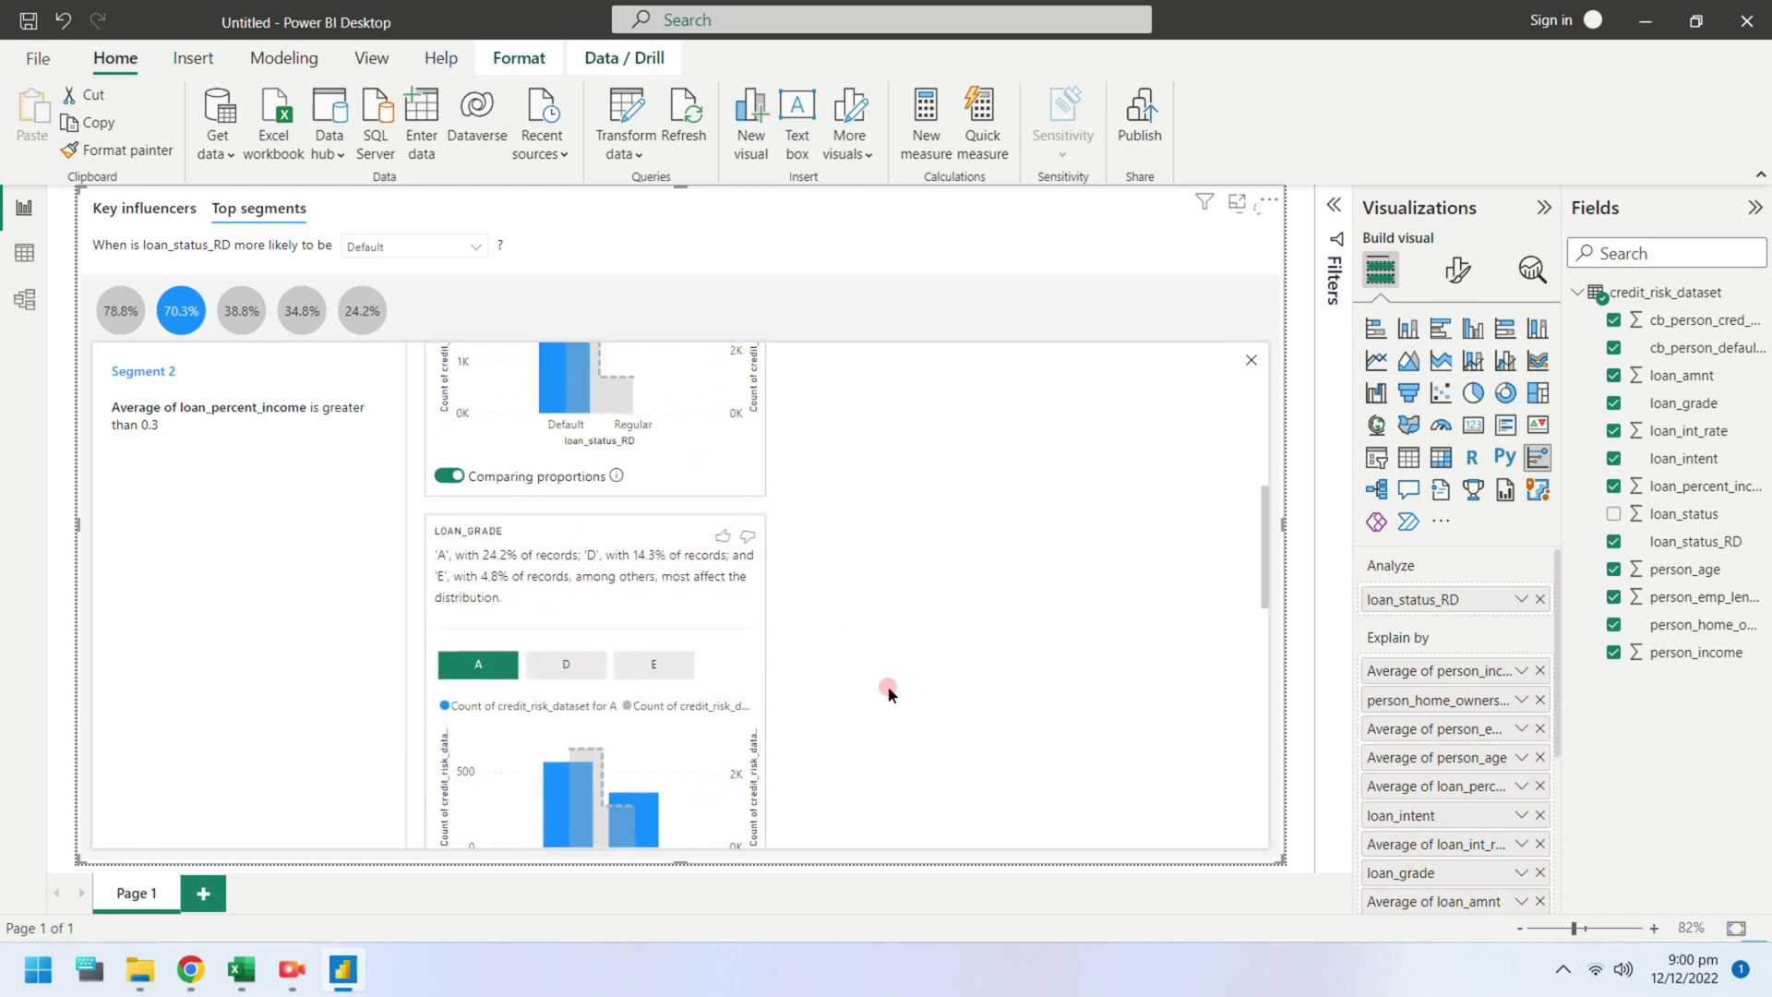
pyautogui.scroll(-2, 862, 683)
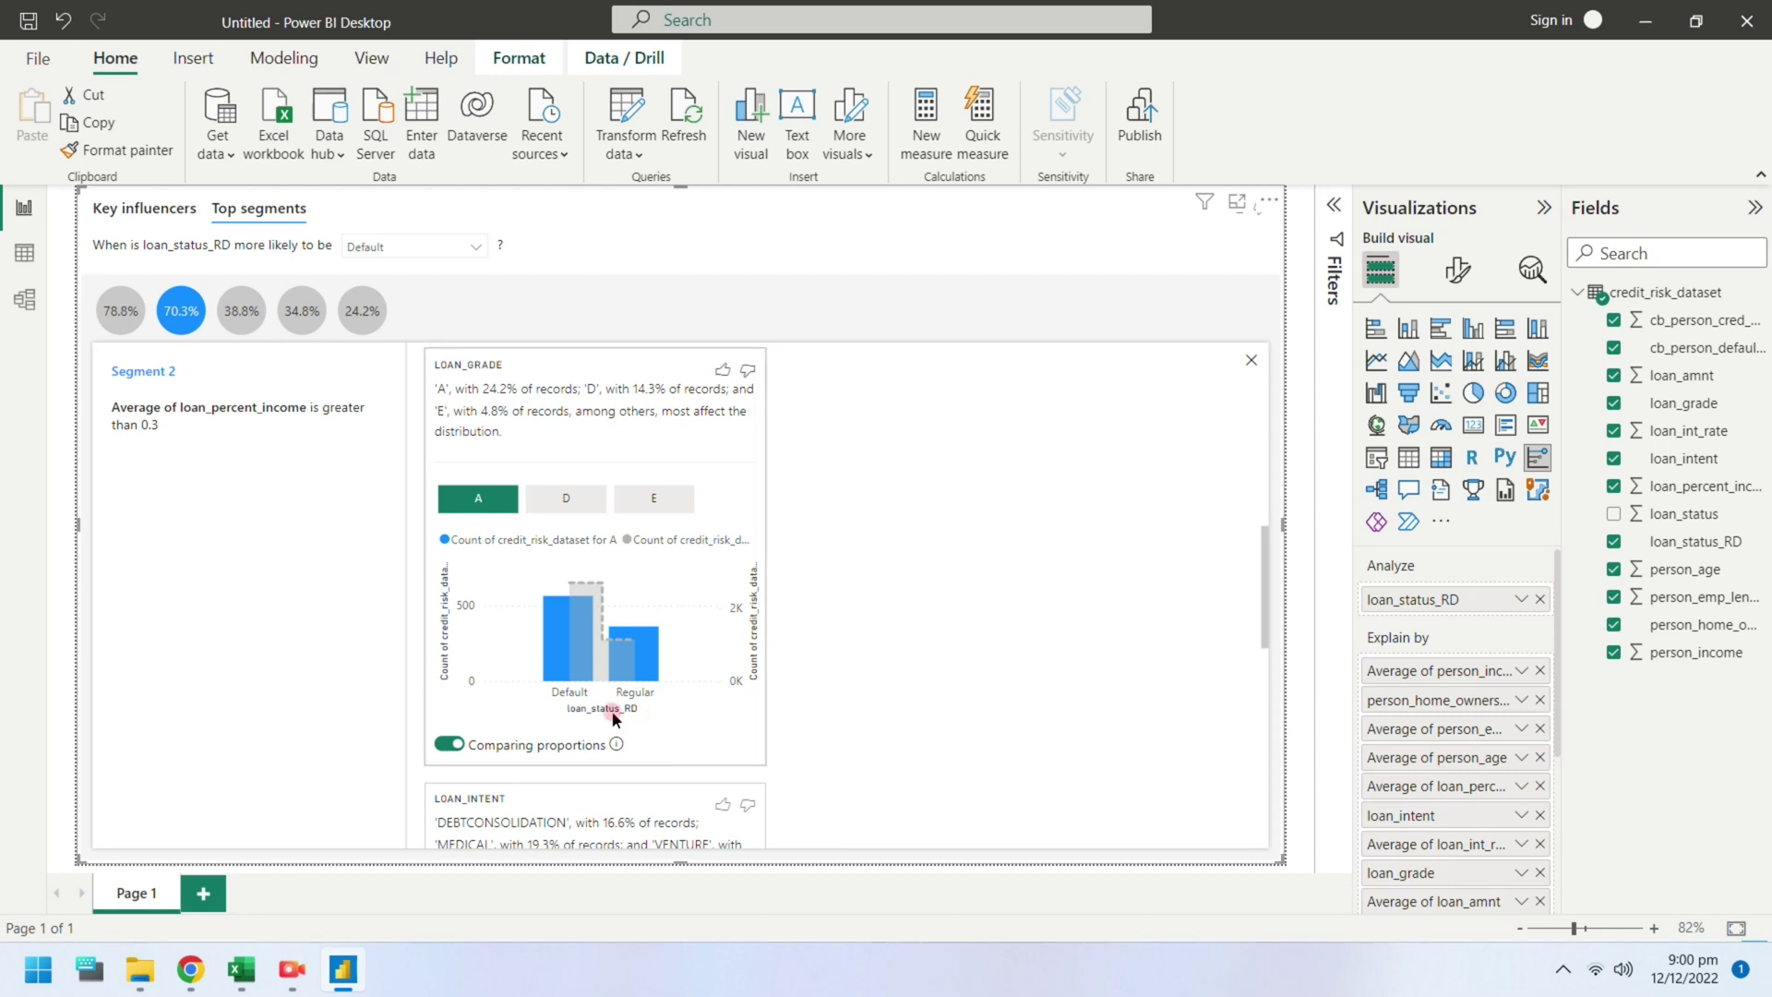
# View how loan grades D and E split loan status within Segment 2
pyautogui.click(571, 499)
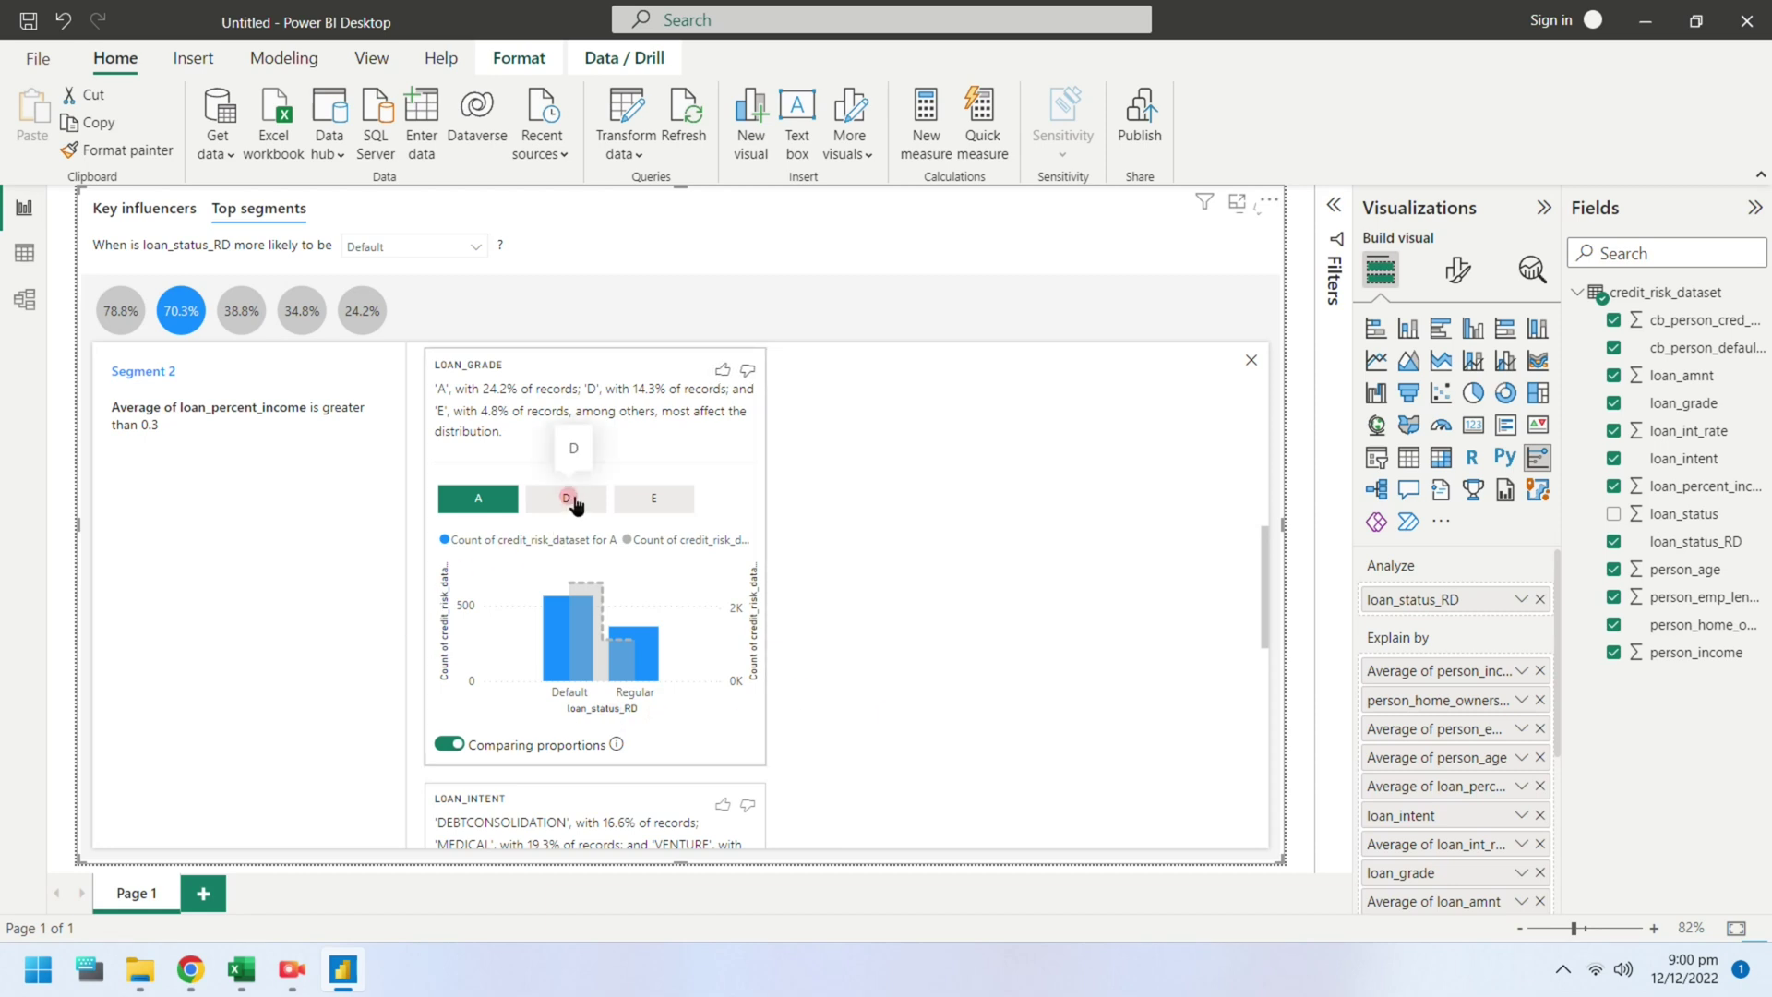
pyautogui.click(643, 501)
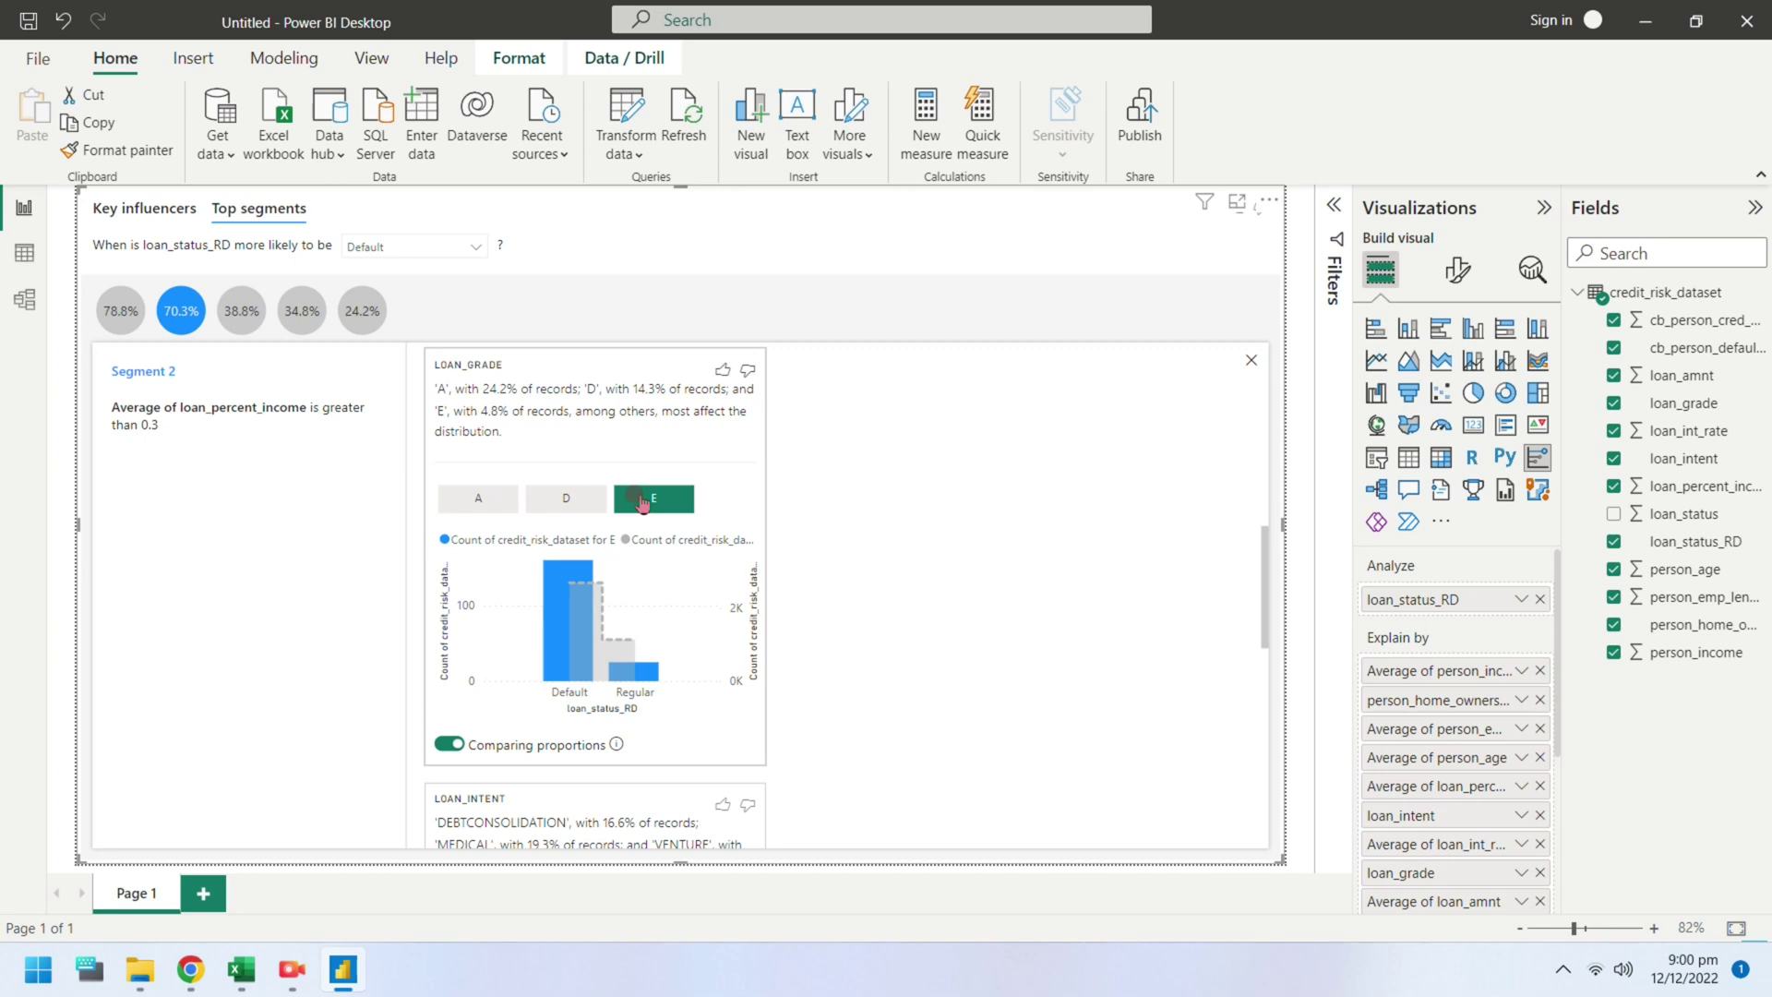
pyautogui.click(513, 497)
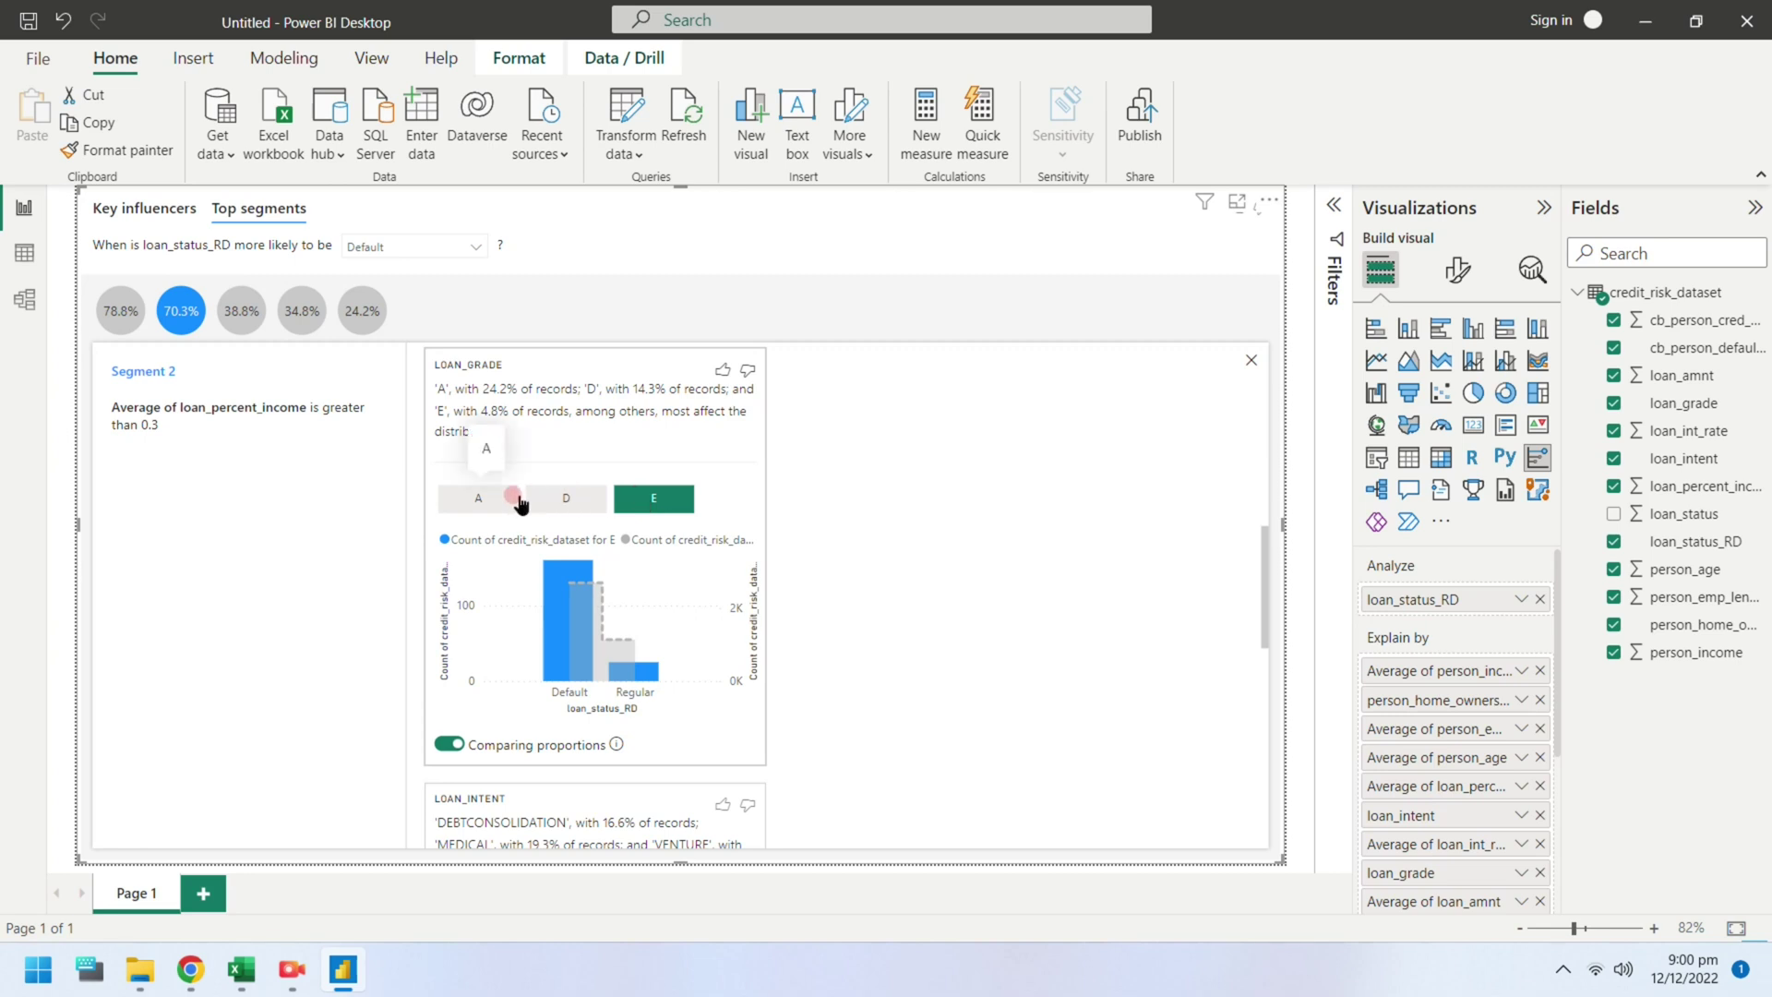
pyautogui.click(846, 561)
pyautogui.scroll(-4, 854, 695)
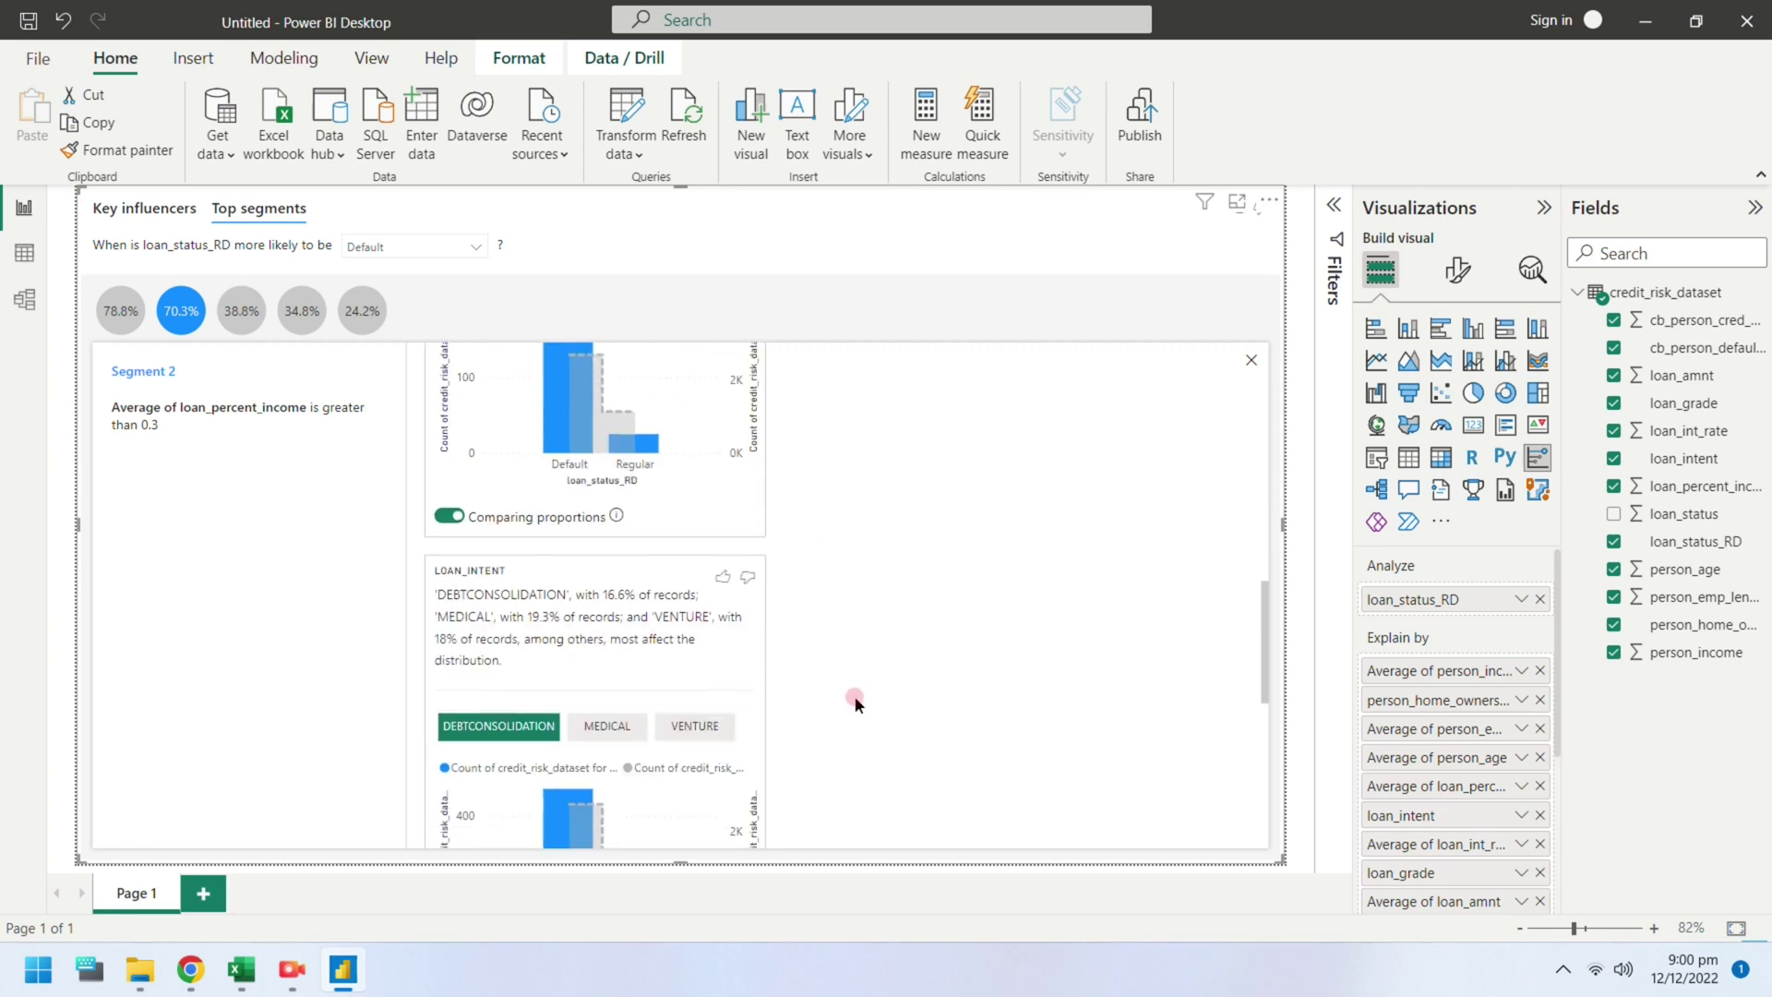
pyautogui.scroll(-1, 855, 701)
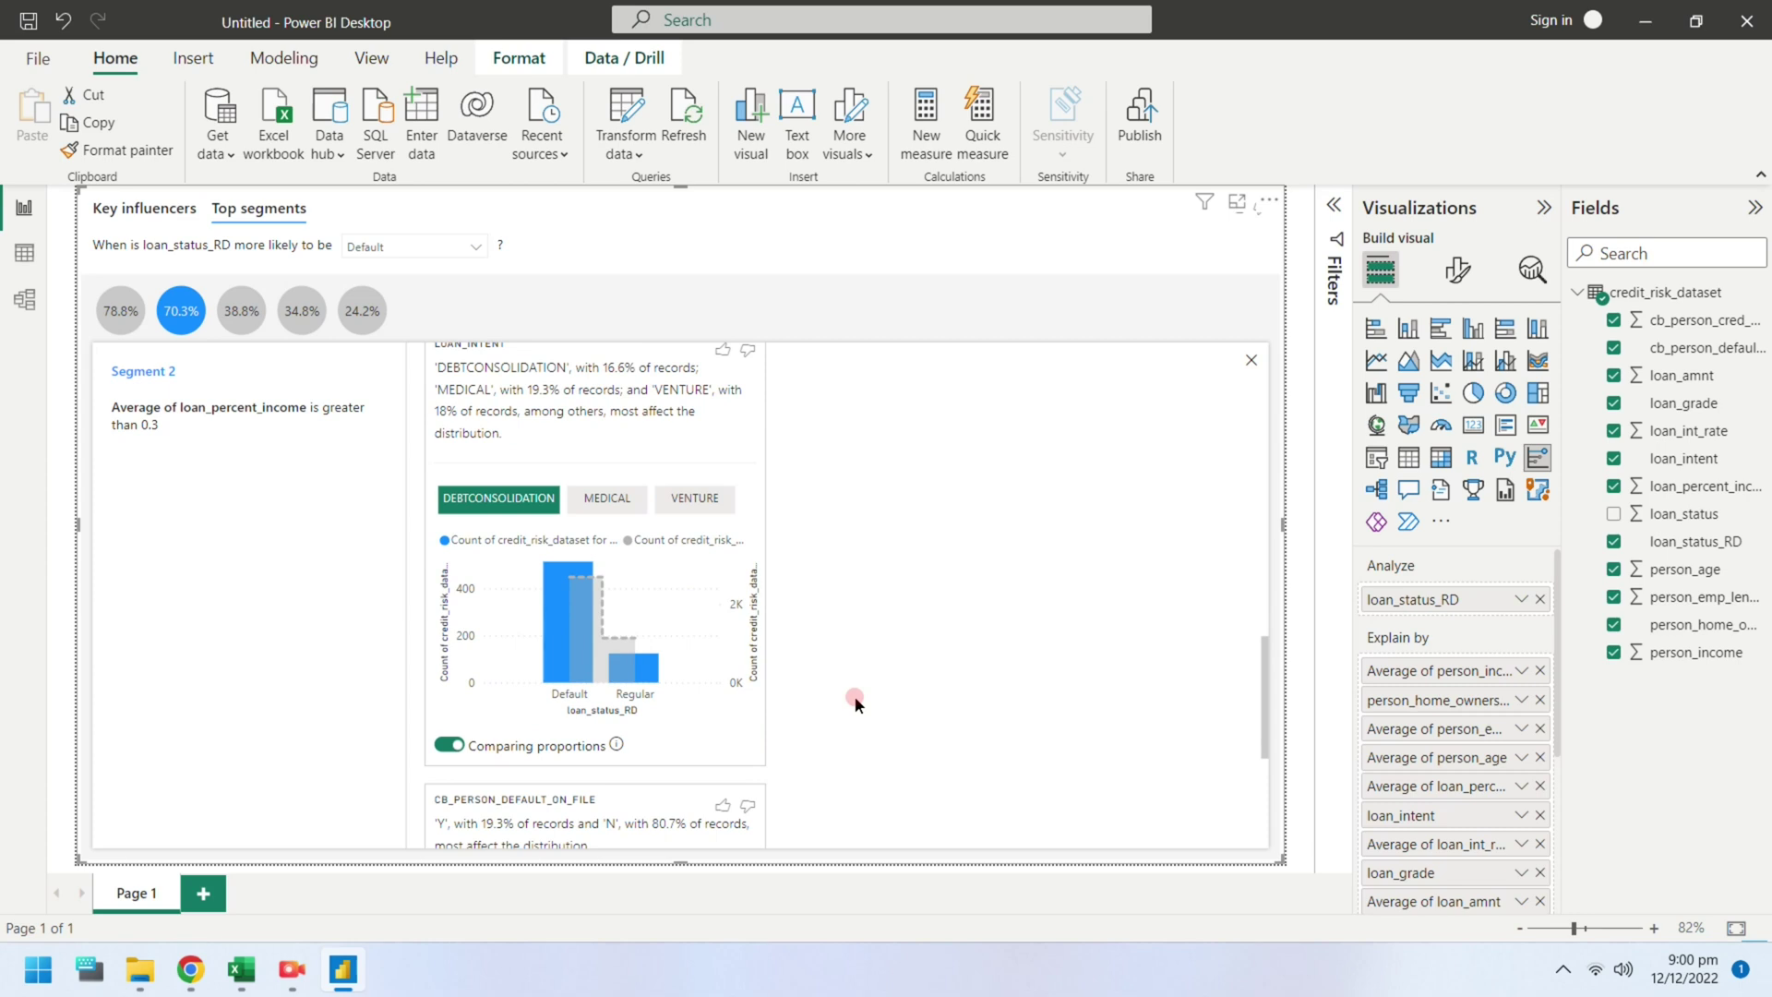
pyautogui.scroll(-4, 855, 695)
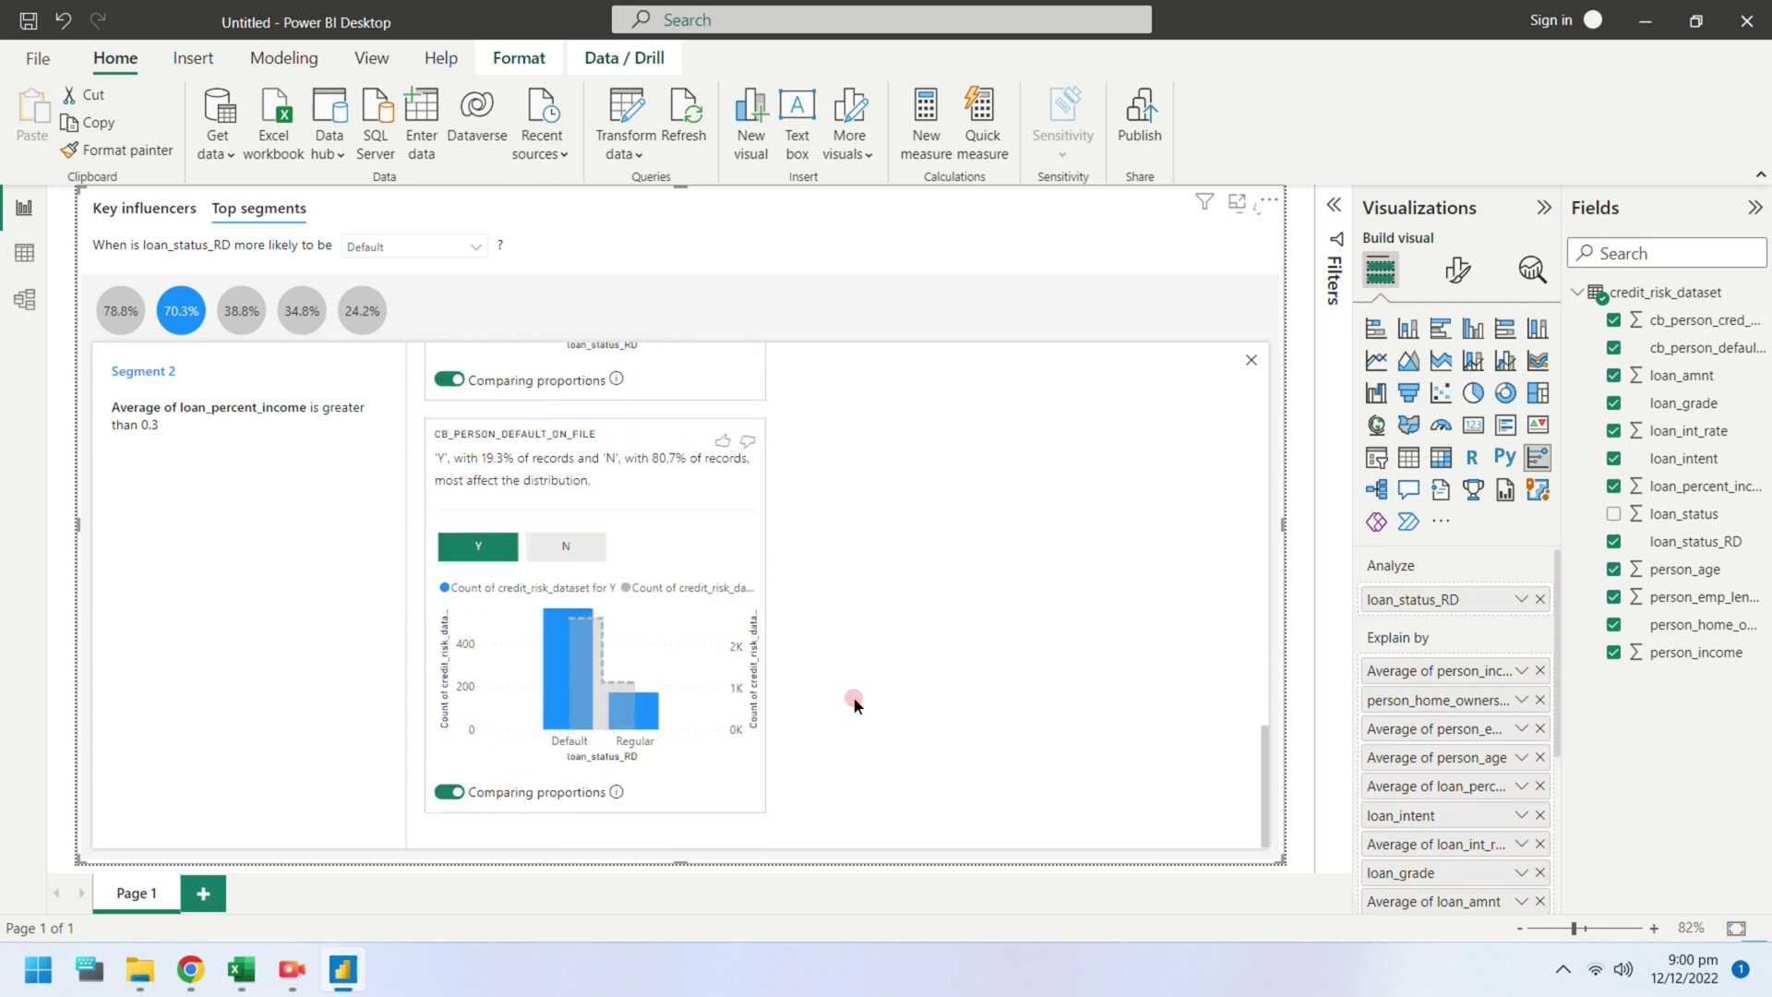
# Step through the 38.8%, 34.8% and 24.2% segment bubbles, ending on Segment 5
pyautogui.click(246, 319)
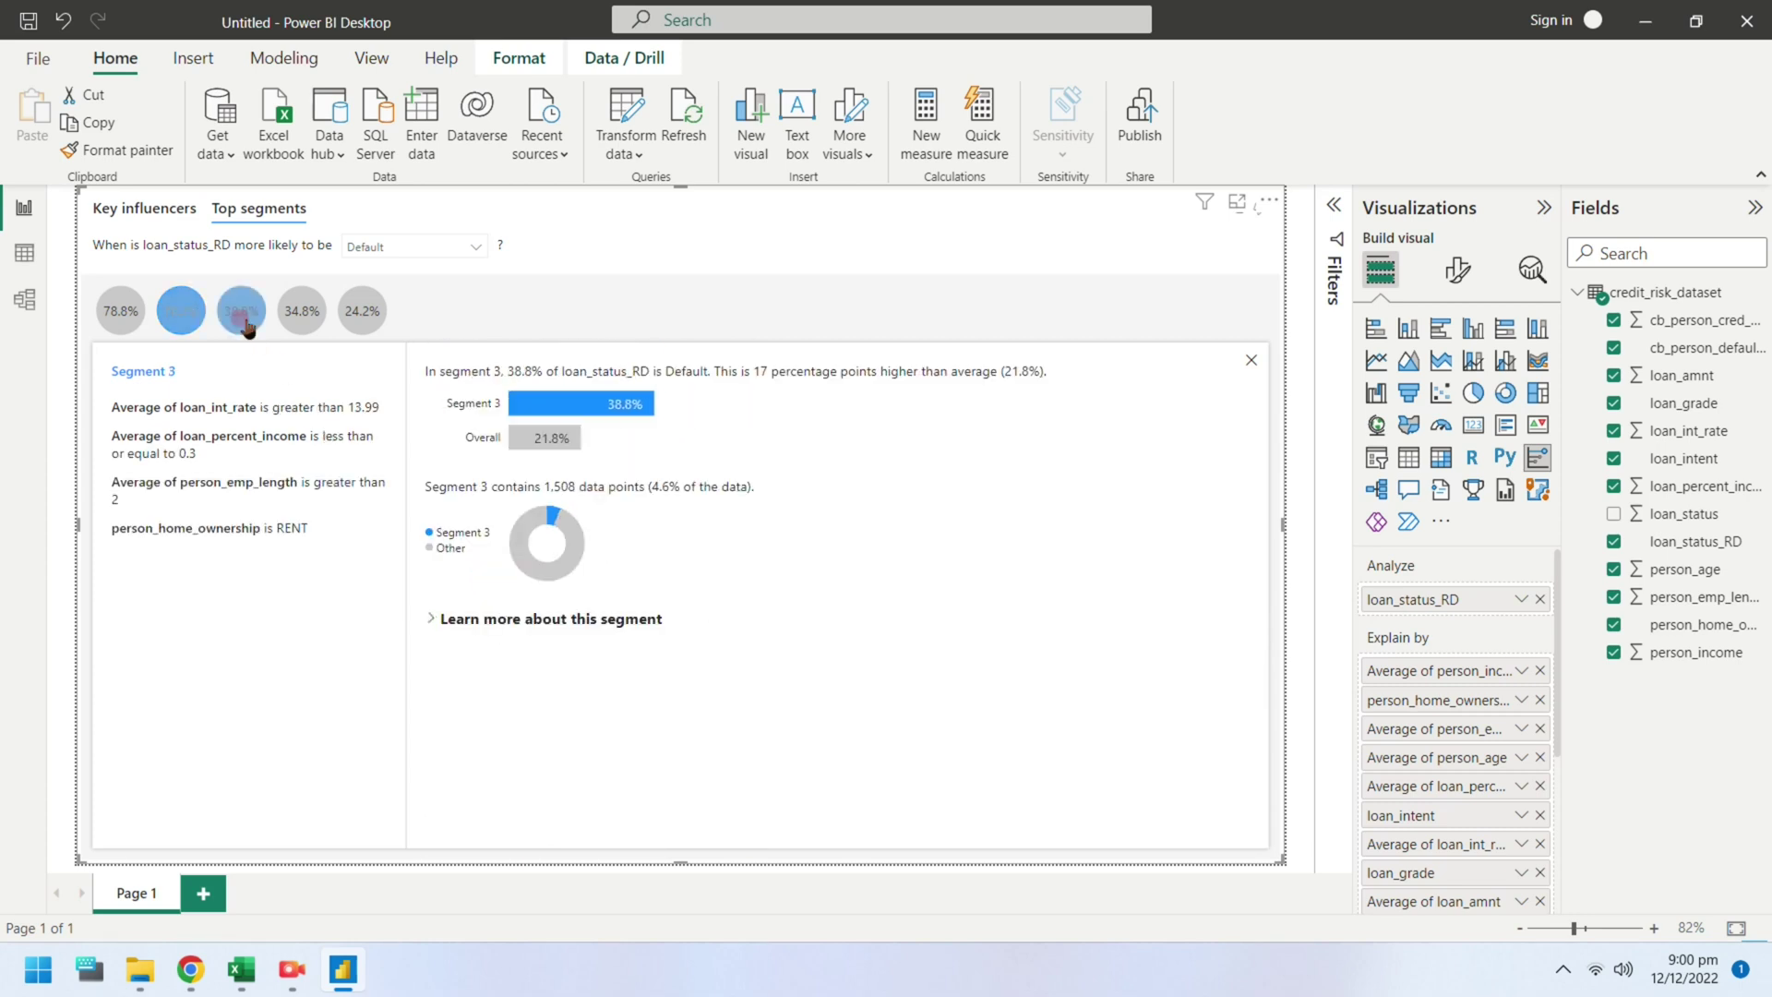
pyautogui.click(298, 314)
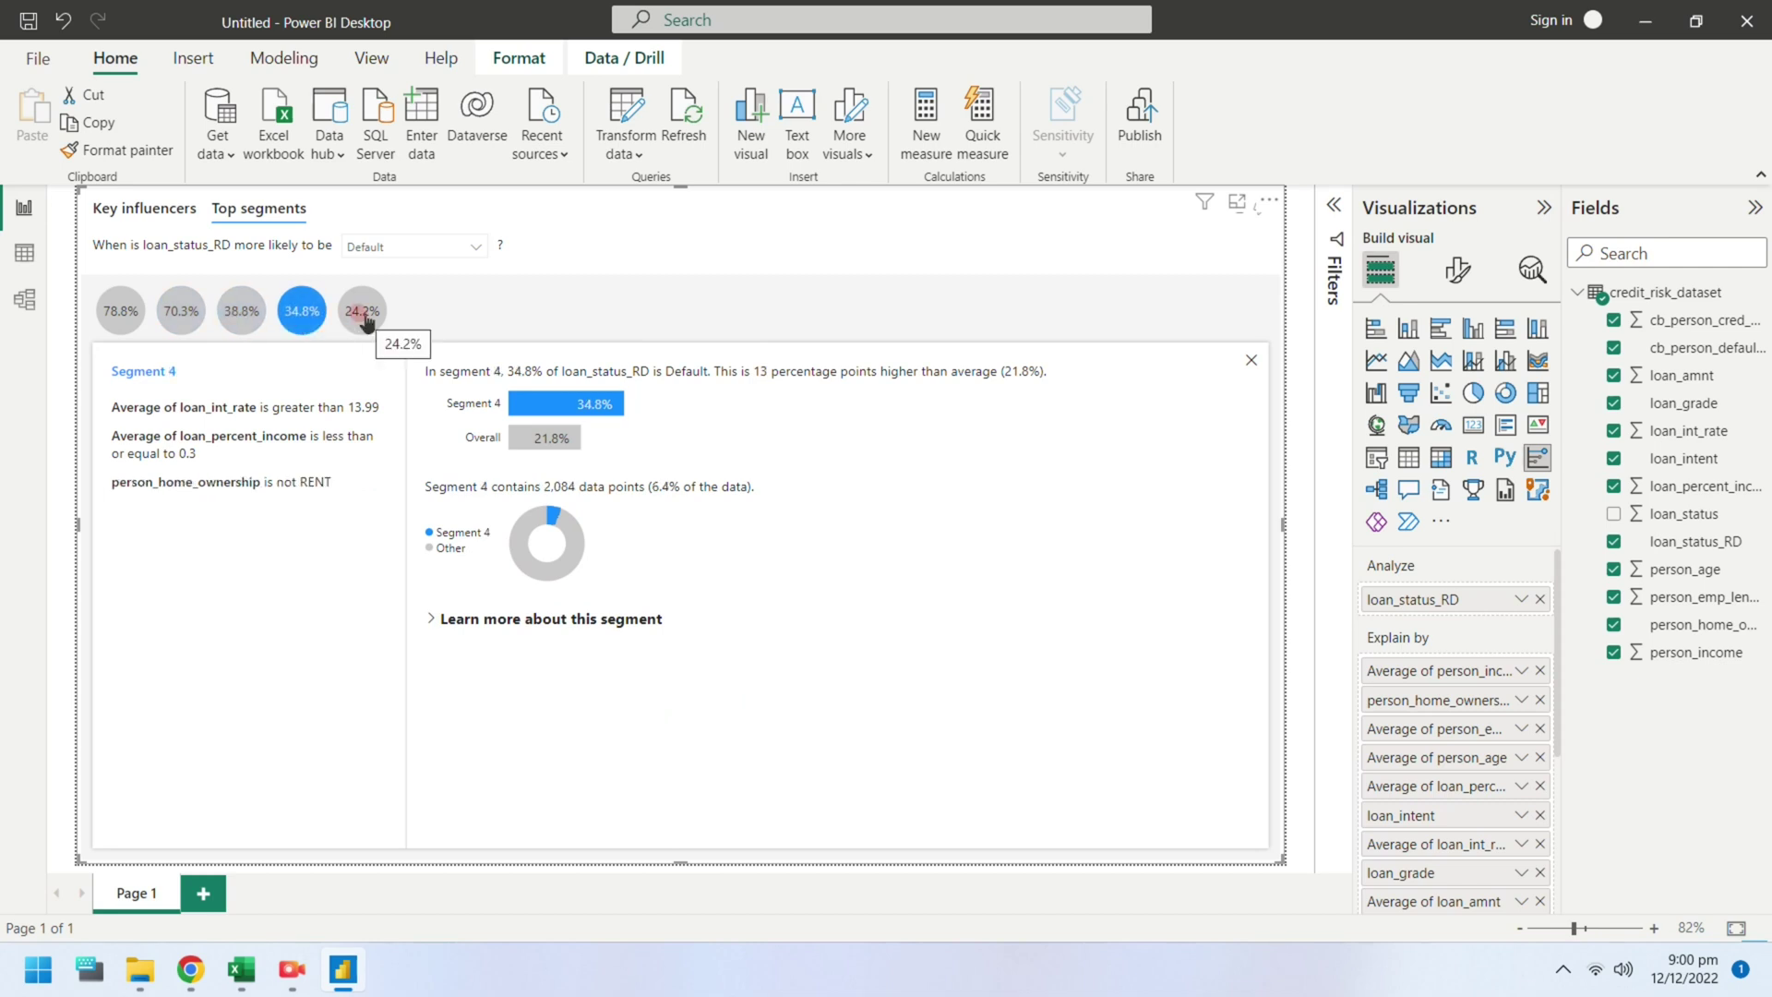
pyautogui.click(363, 314)
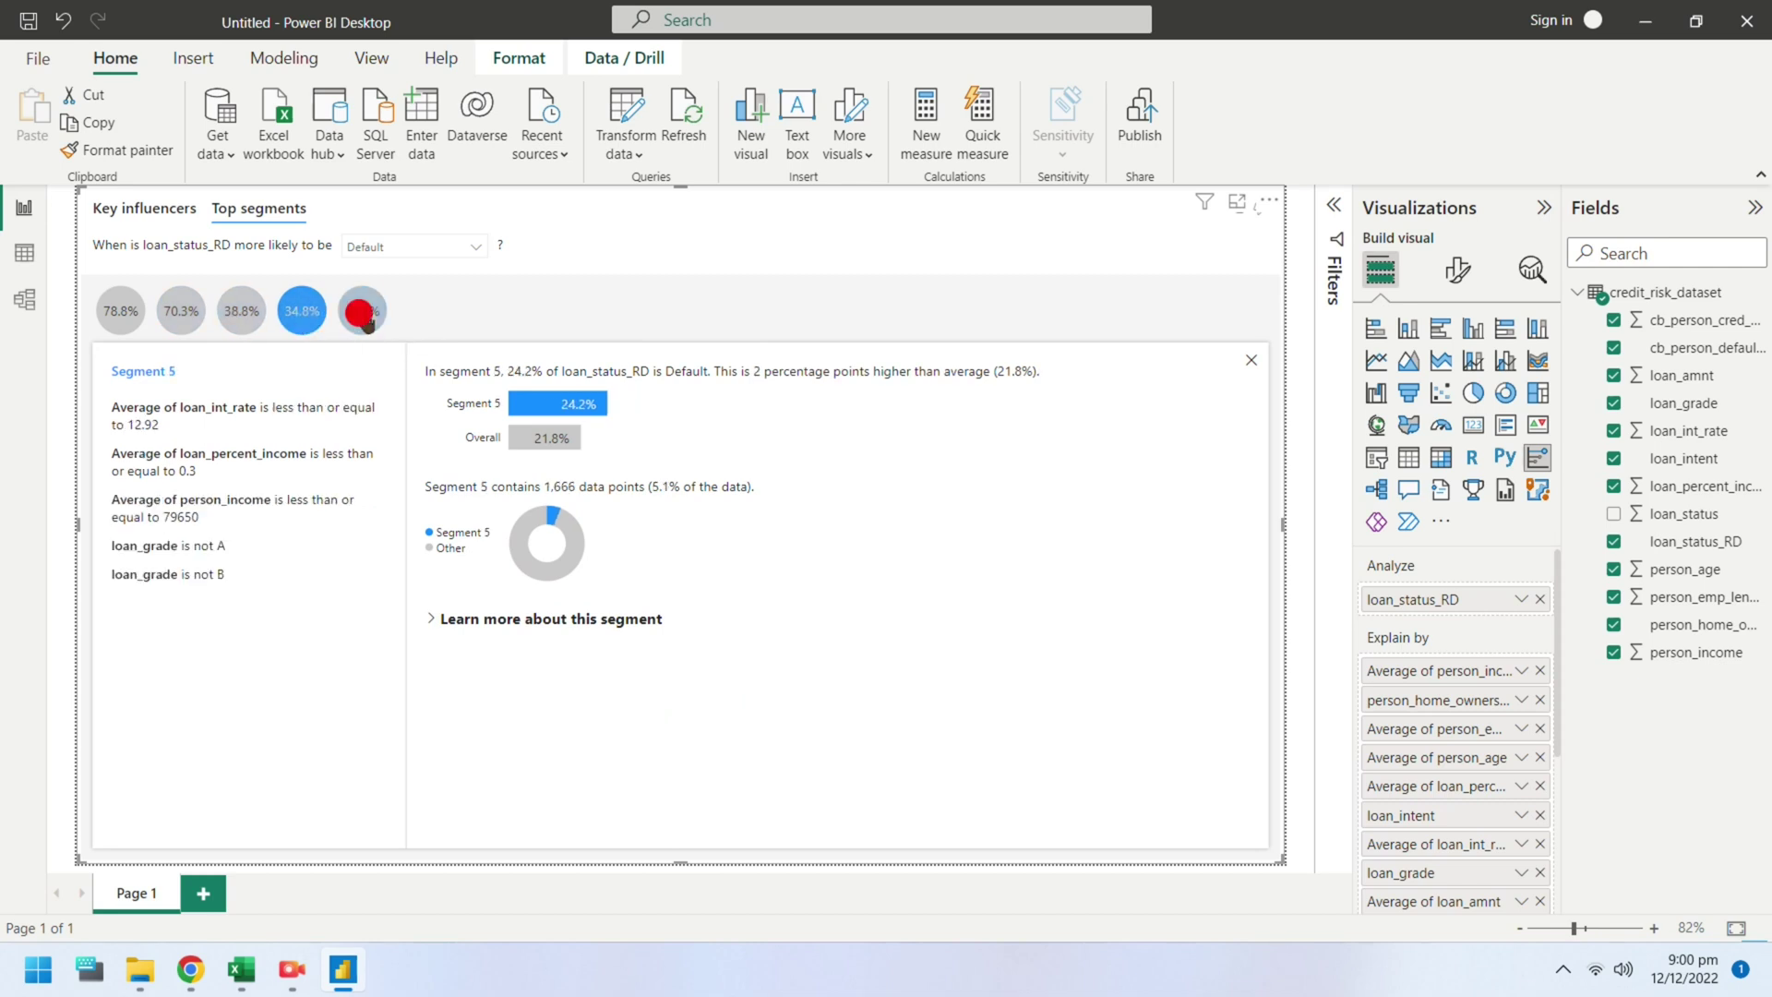
pyautogui.click(431, 517)
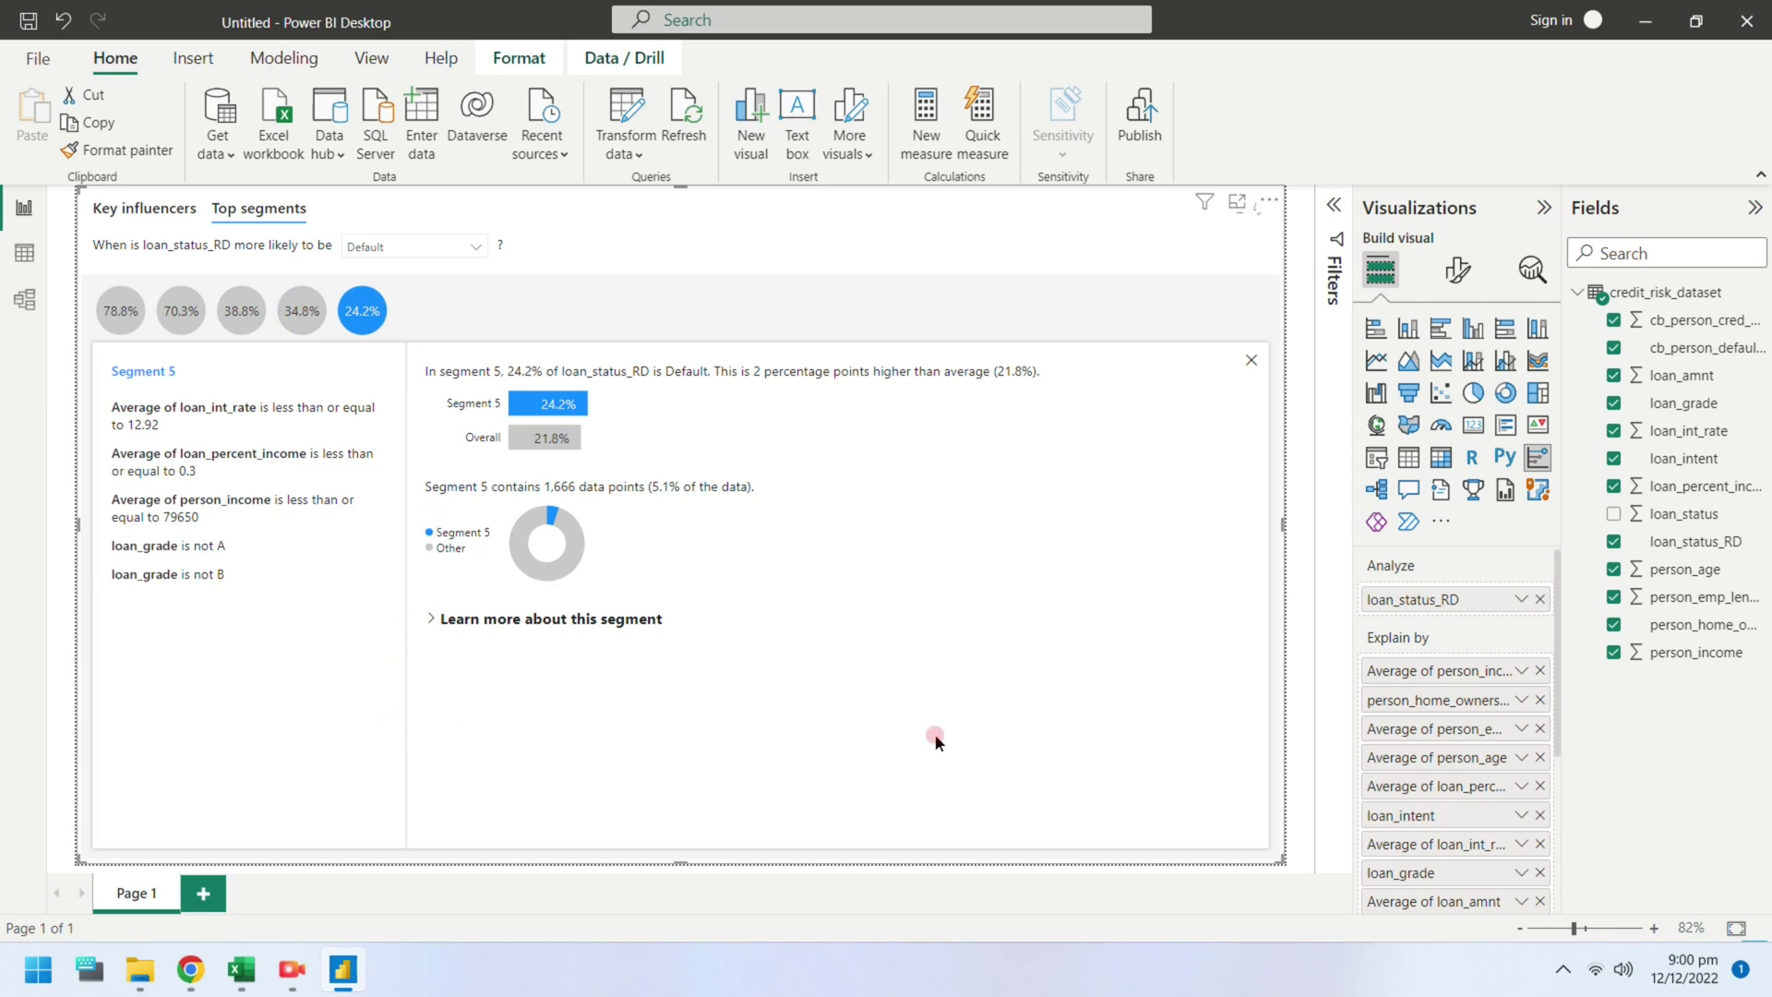
# Return to the Key influencers list and scroll to loan_int_rate at 1.03x
pyautogui.click(144, 209)
pyautogui.scroll(-5, 312, 480)
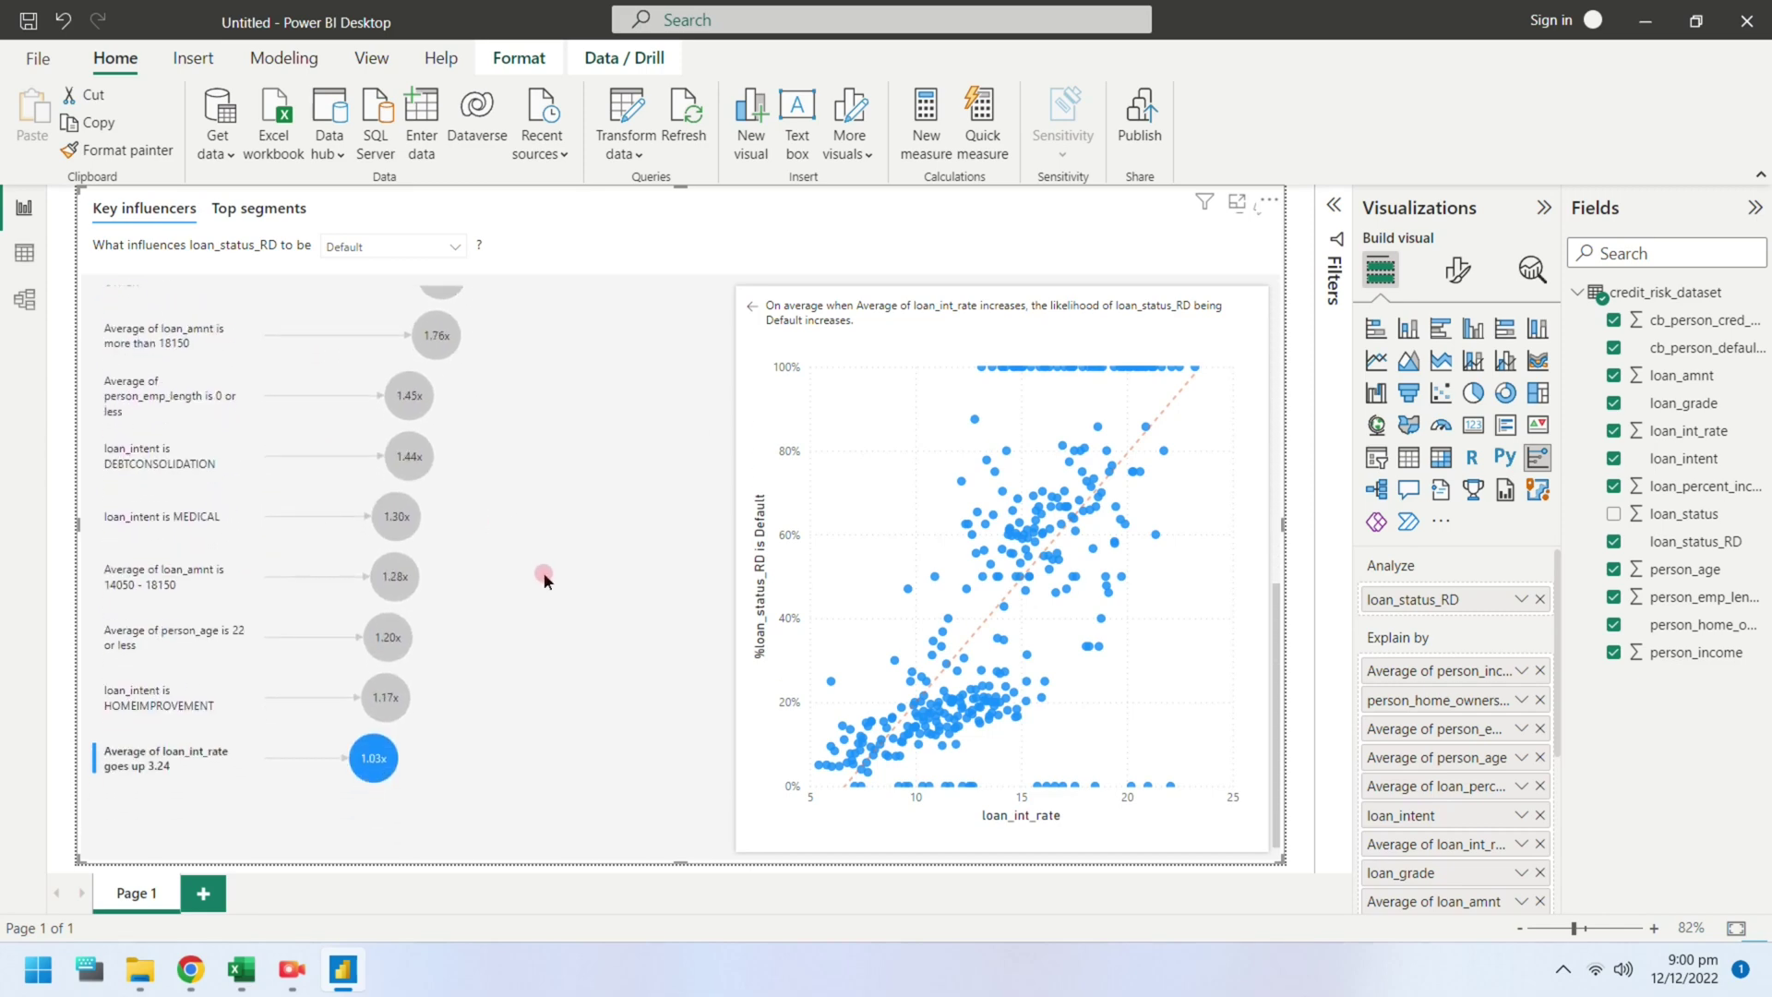
pyautogui.scroll(2, 544, 569)
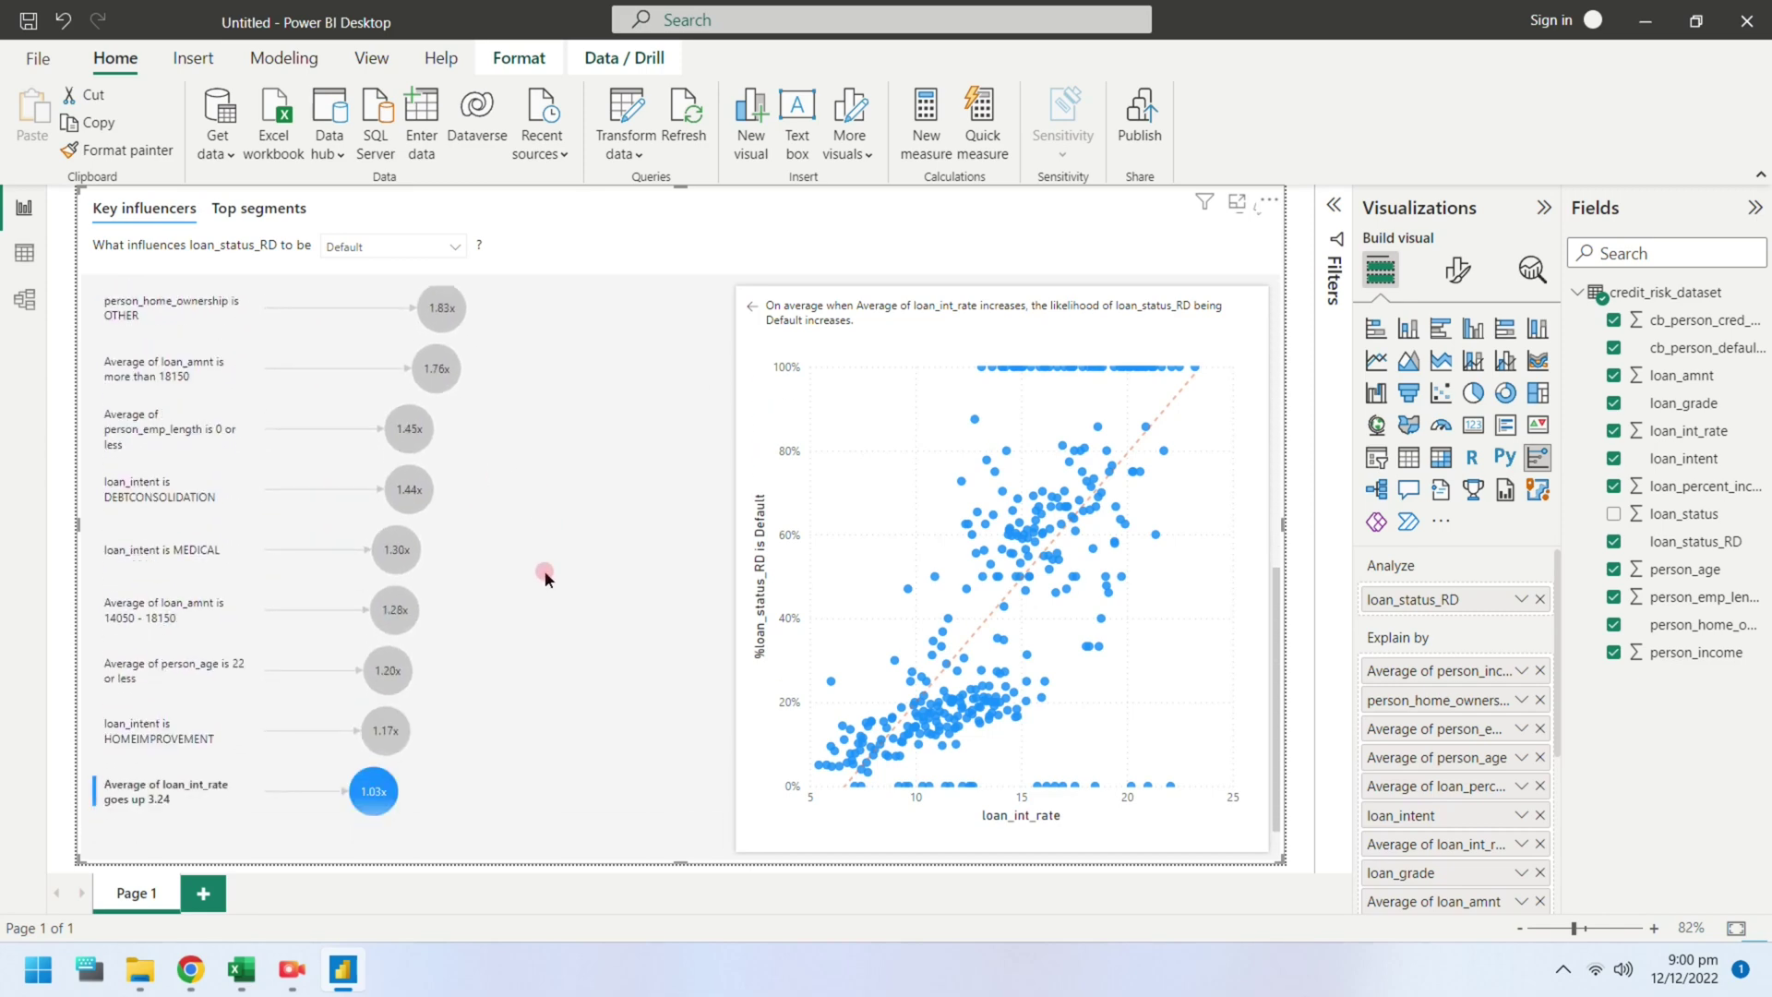
pyautogui.scroll(-2, 544, 569)
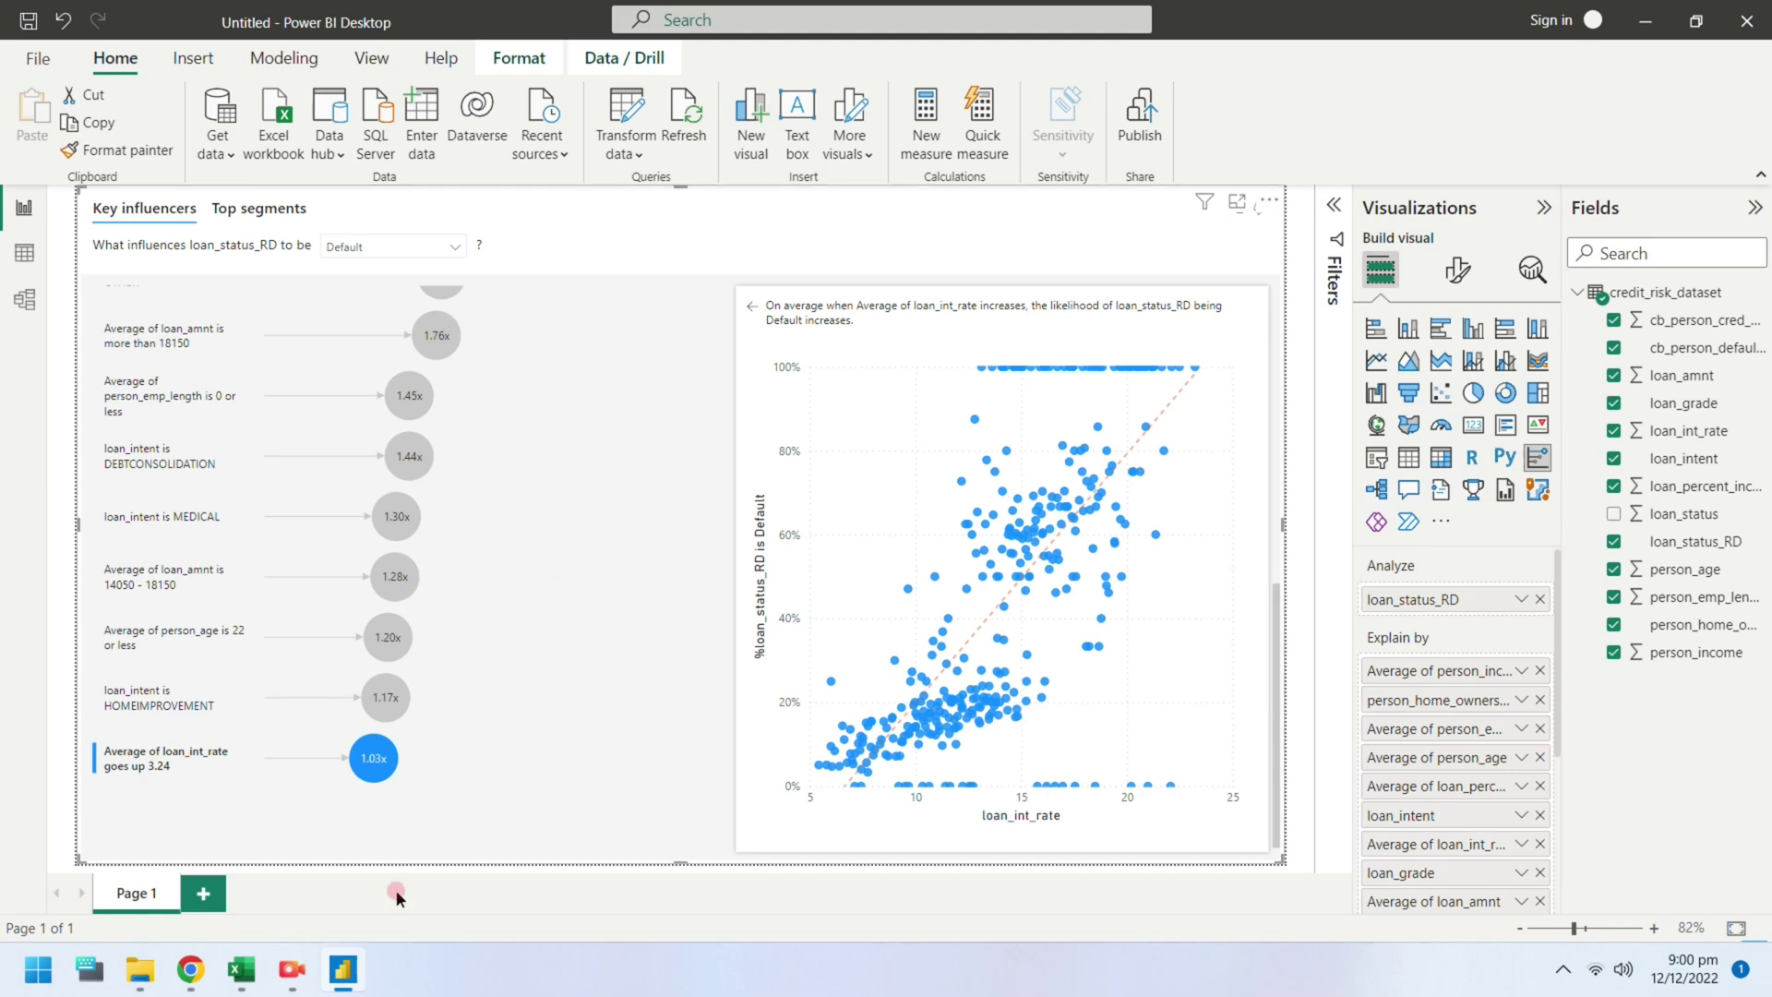